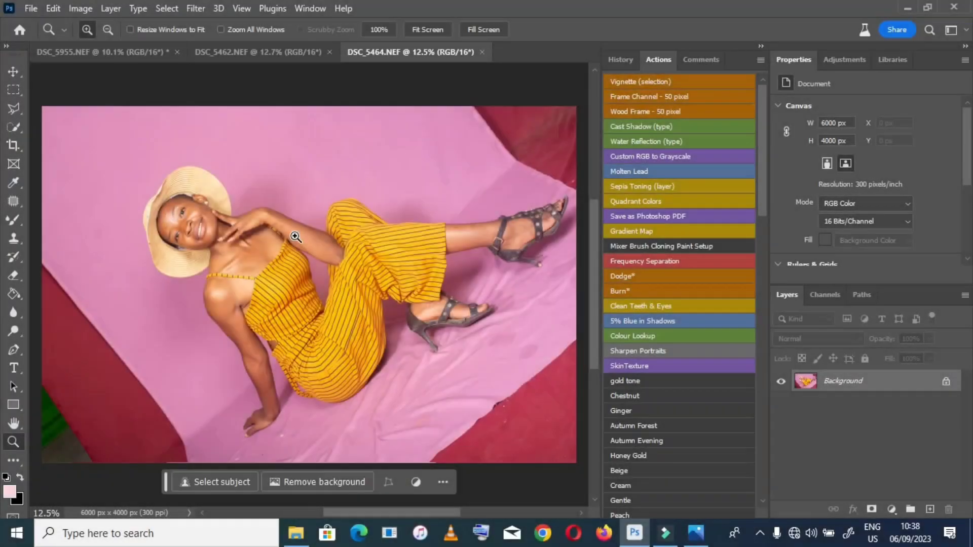
Pick the standard Crop tool and tilt the crop frame about 2.6° on DSC_5464.NEF
{"action": "left_click", "coordinate": [13, 424]}
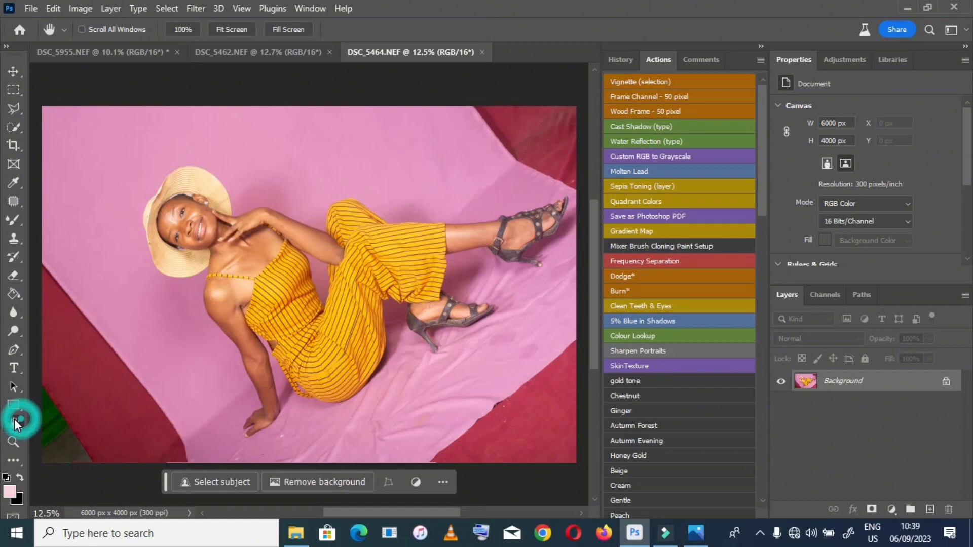
{"action": "left_click", "coordinate": [15, 145]}
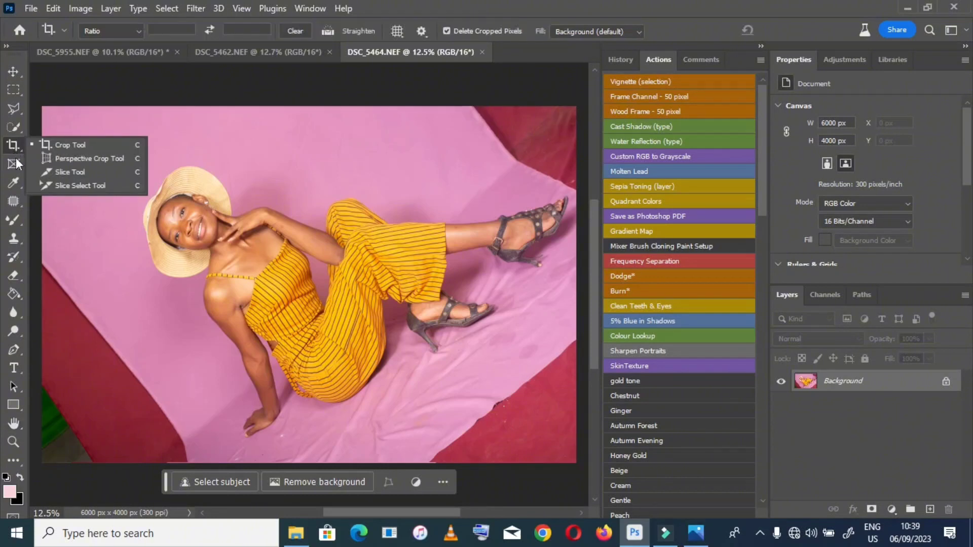
{"action": "left_click", "coordinate": [66, 144]}
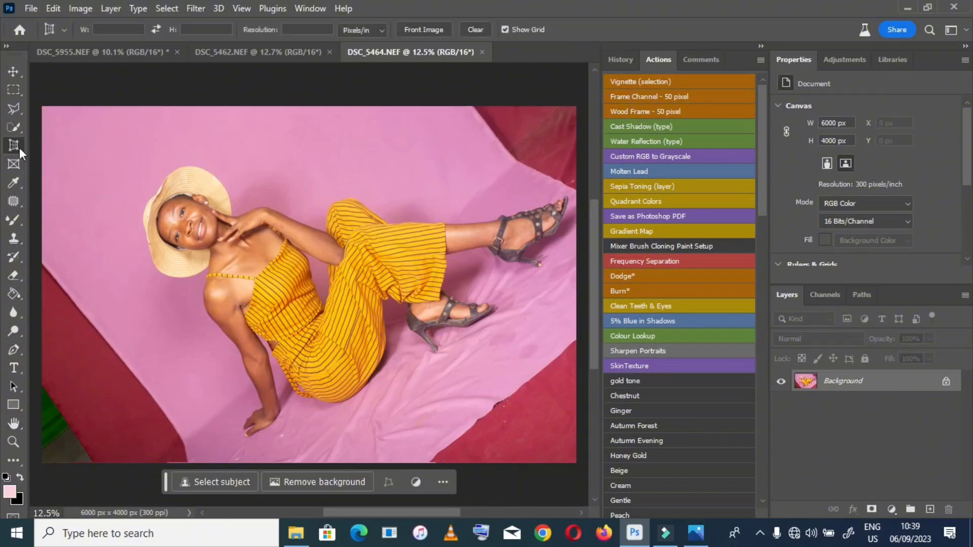
{"action": "left_click", "coordinate": [20, 147]}
{"action": "left_click", "coordinate": [44, 148]}
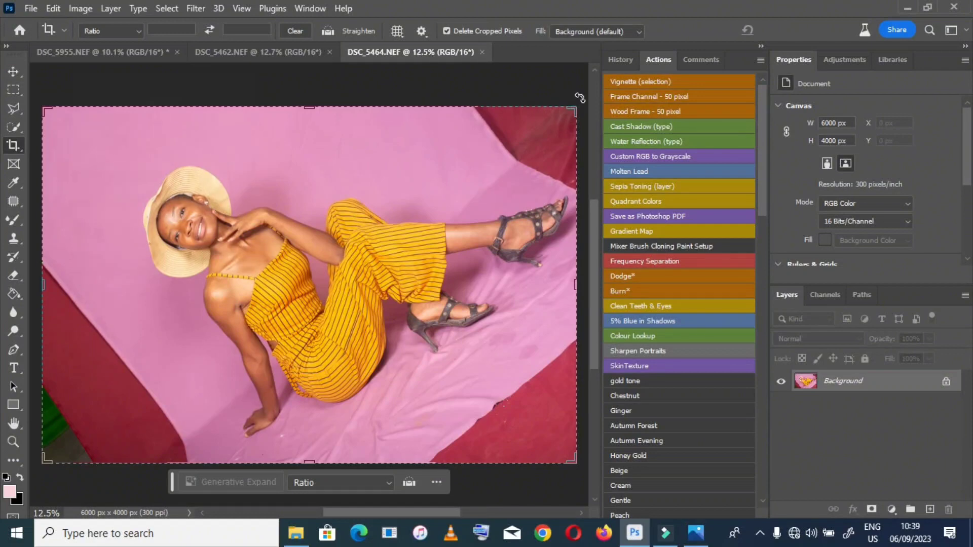
{"action": "left_click_drag", "start_coordinate": [580, 96], "coordinate": [652, 251]}
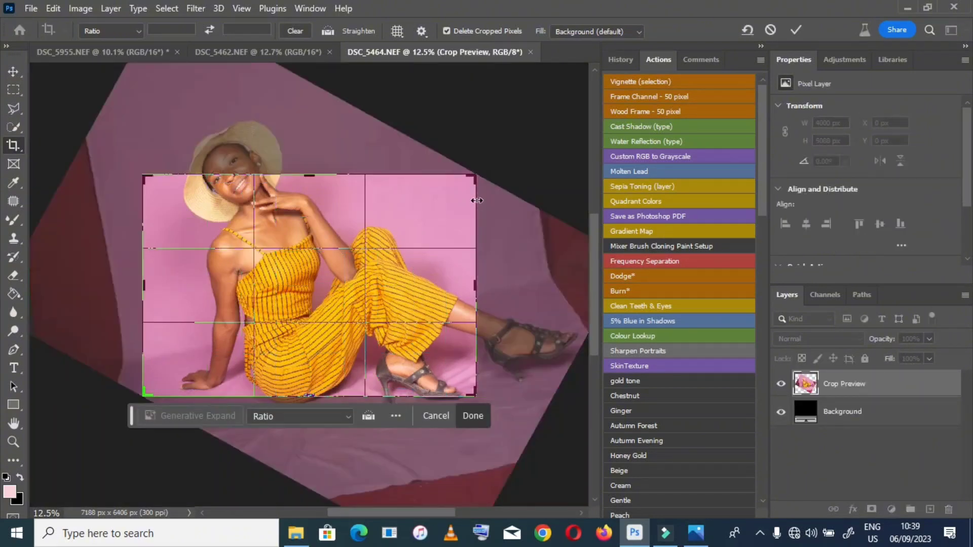
Extend the crop's right, left, bottom and top edges past the photo, then commit it at 5778 × 5089 px
{"action": "left_click_drag", "start_coordinate": [478, 198], "coordinate": [533, 212]}
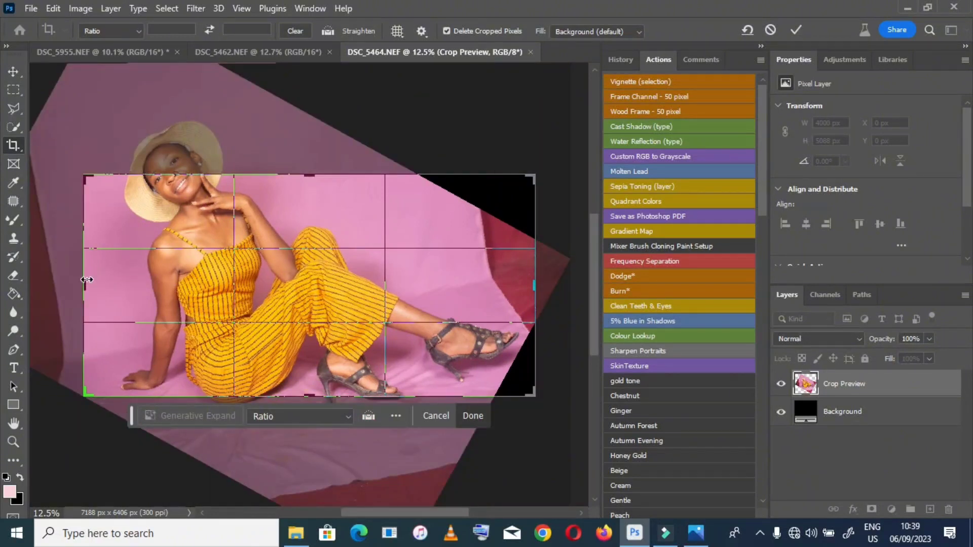
{"action": "left_click_drag", "start_coordinate": [87, 279], "coordinate": [53, 279]}
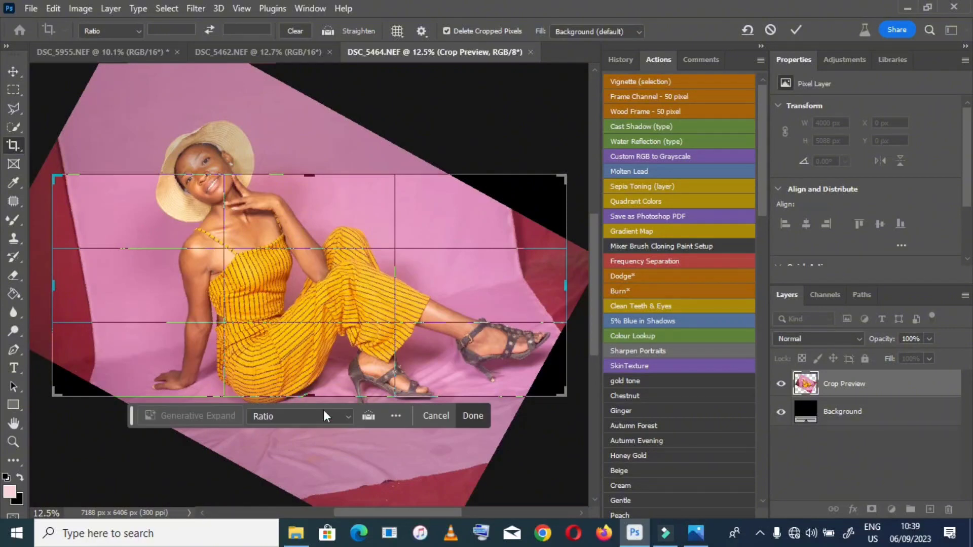
{"action": "left_click_drag", "start_coordinate": [332, 398], "coordinate": [336, 430]}
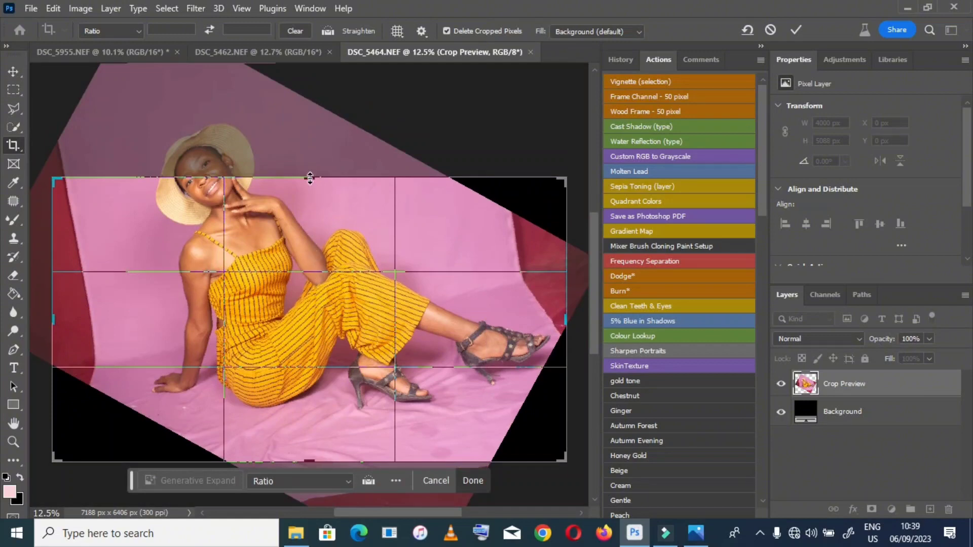
{"action": "left_click_drag", "start_coordinate": [309, 174], "coordinate": [302, 114]}
{"action": "left_click_drag", "start_coordinate": [304, 147], "coordinate": [300, 87]}
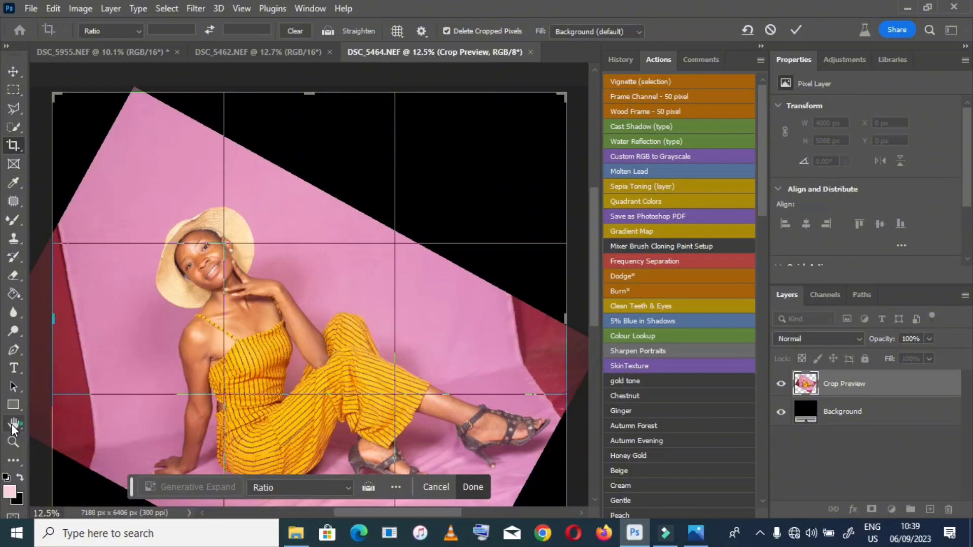
{"action": "left_click", "coordinate": [12, 427]}
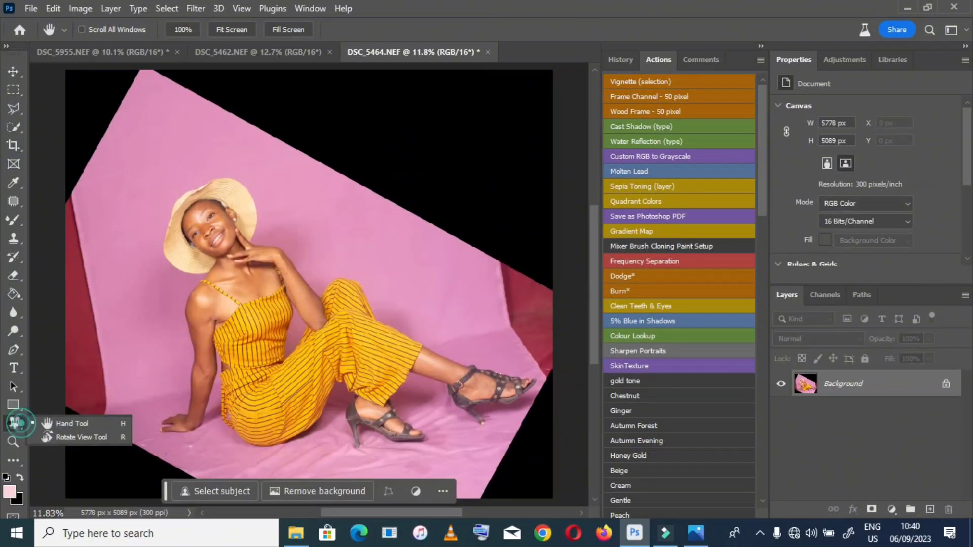
Trace a first Polygonal Lasso outline from the top corner down the photo's right edge
{"action": "left_click", "coordinate": [14, 425]}
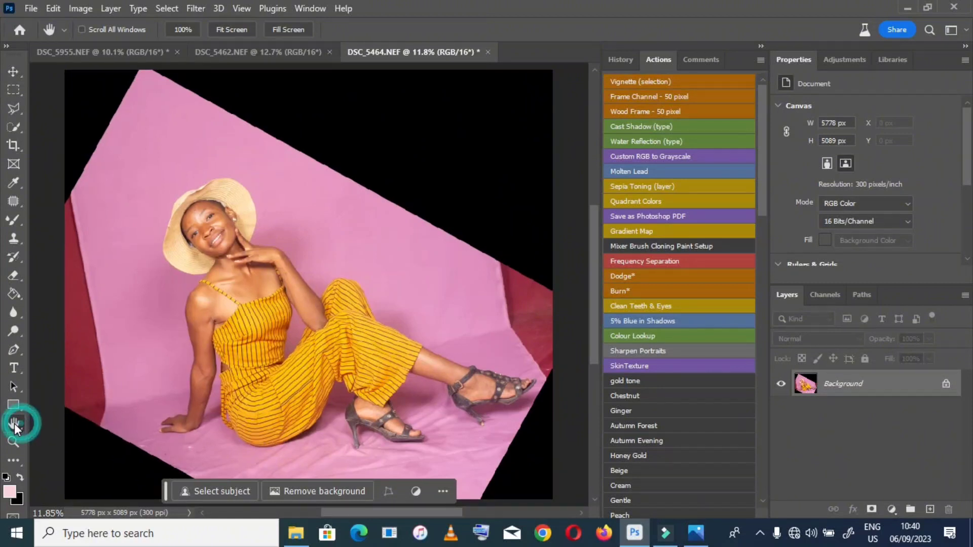
{"action": "scroll", "coordinate": [304, 303], "scroll_direction": "down", "scroll_amount": 2}
{"action": "scroll", "coordinate": [248, 309], "scroll_direction": "down", "scroll_amount": 1}
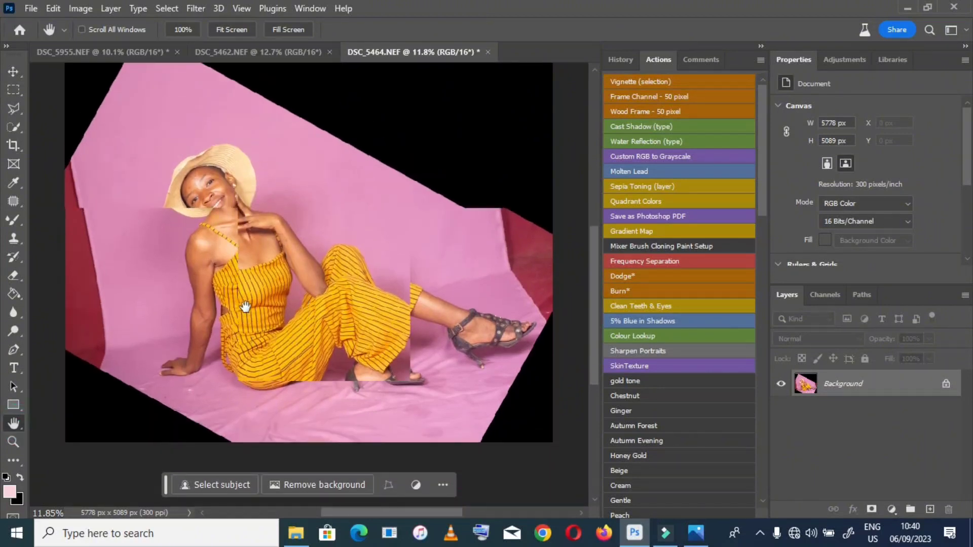
{"action": "scroll", "coordinate": [245, 306], "scroll_direction": "up", "scroll_amount": 3}
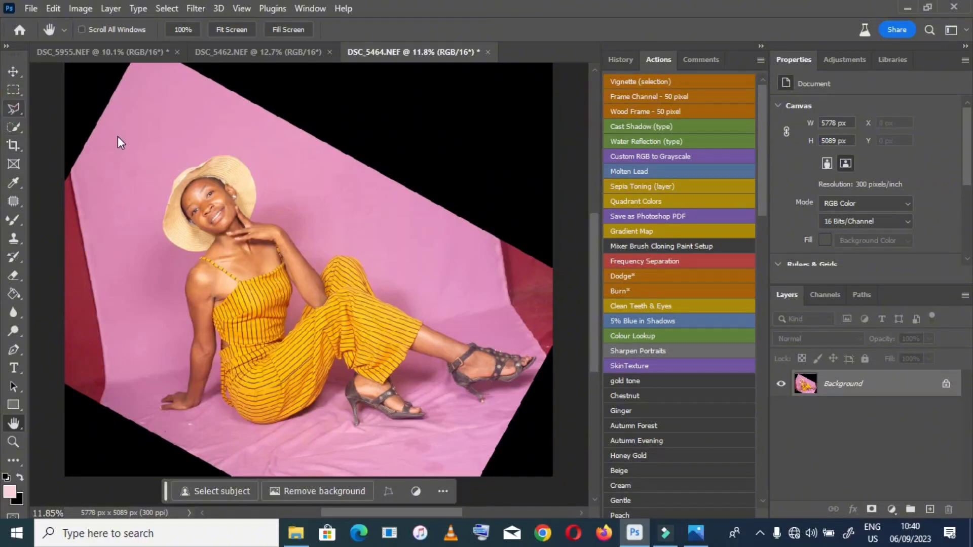
{"action": "key", "text": "l"}
{"action": "scroll", "coordinate": [105, 160], "scroll_direction": "up", "scroll_amount": 1}
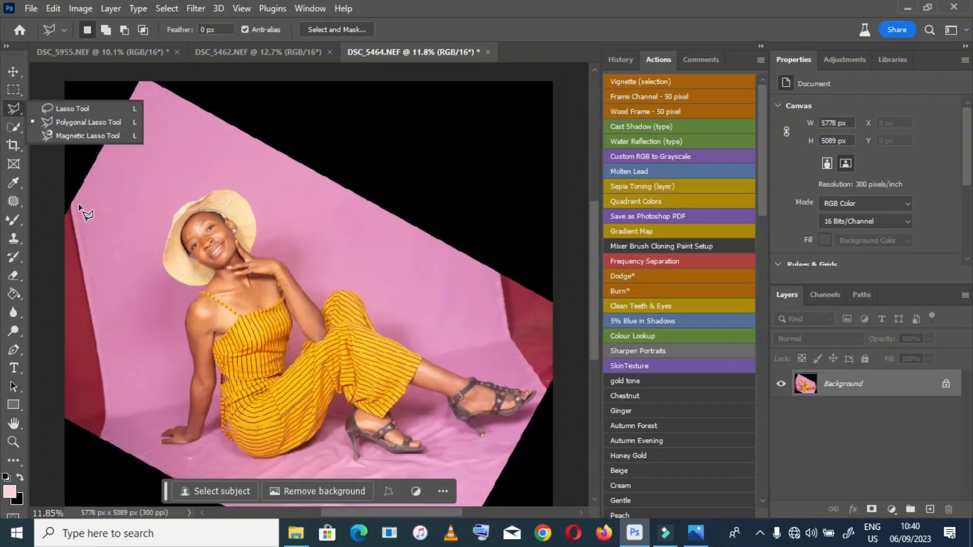
{"action": "left_click", "coordinate": [78, 205]}
{"action": "left_click", "coordinate": [144, 82]}
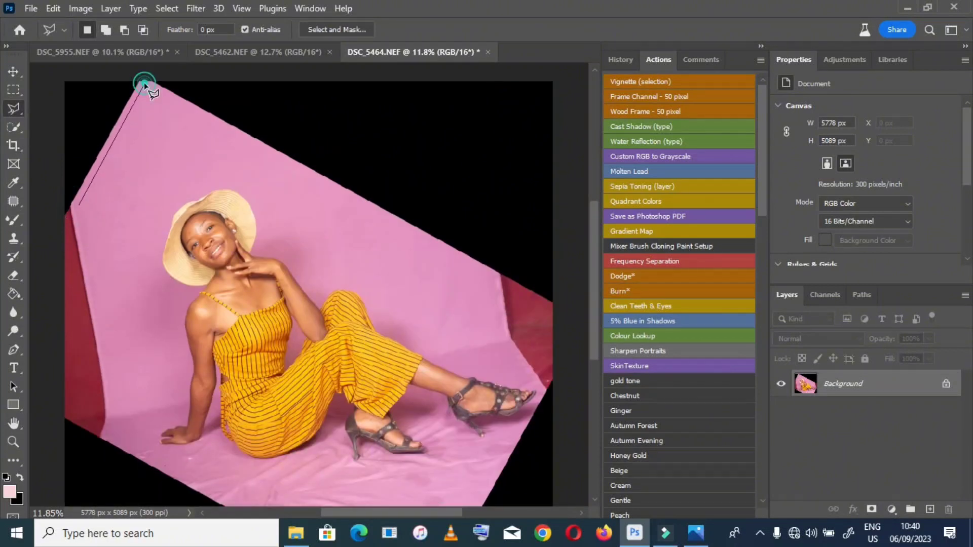
{"action": "left_click", "coordinate": [486, 274]}
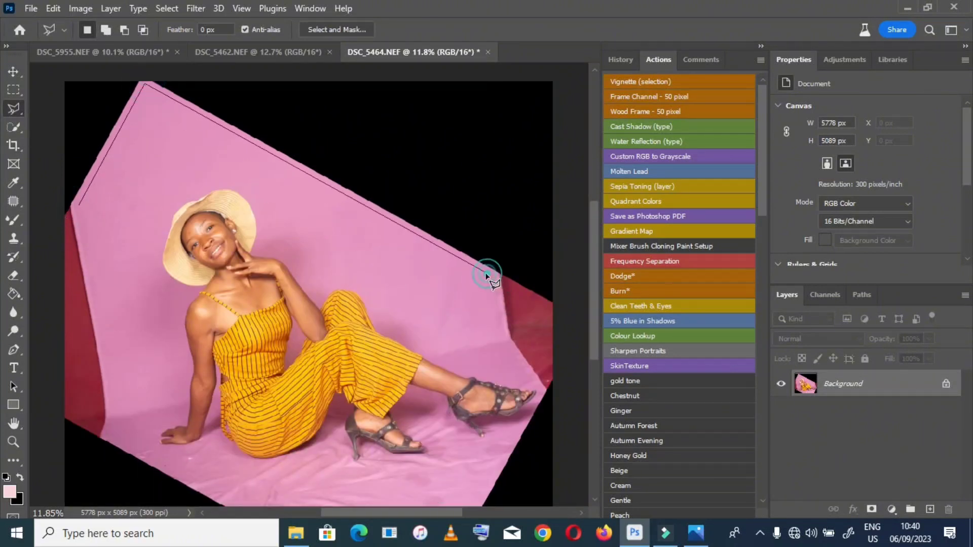
{"action": "left_click", "coordinate": [500, 333]}
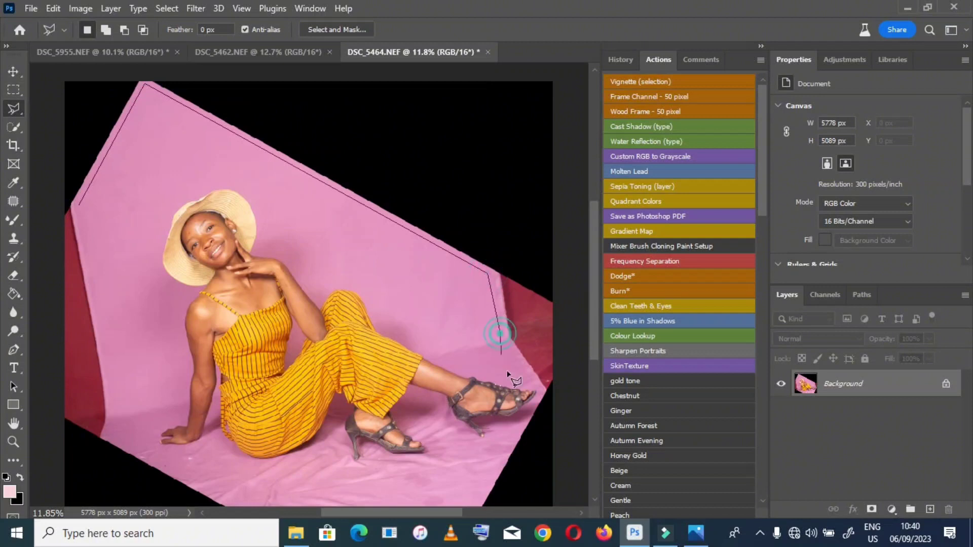
{"action": "left_click", "coordinate": [542, 389]}
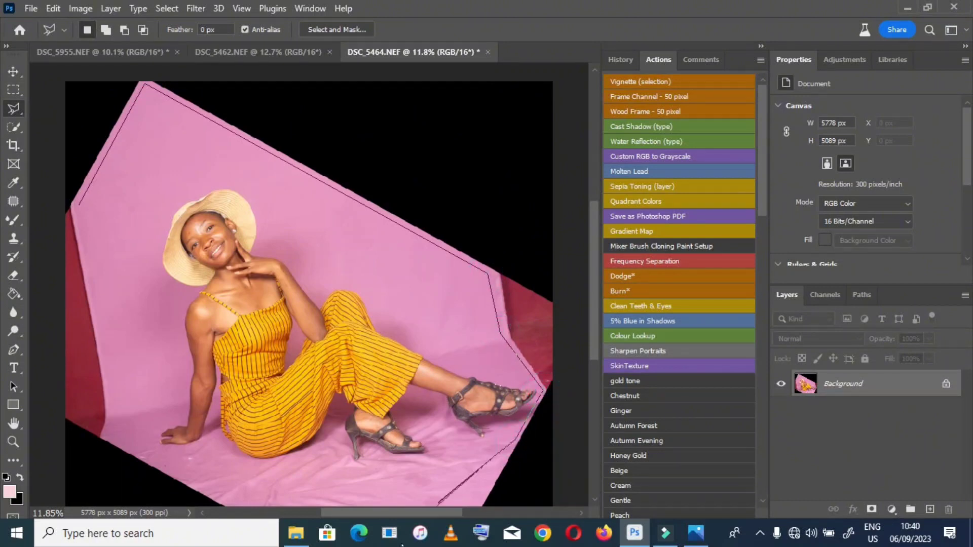
{"action": "left_click", "coordinate": [474, 446]}
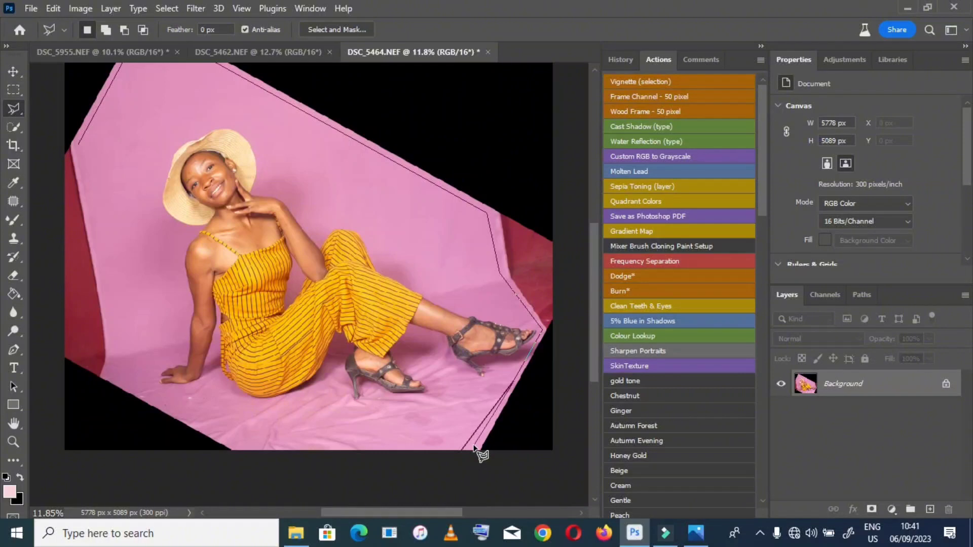
{"action": "double_click", "coordinate": [474, 446]}
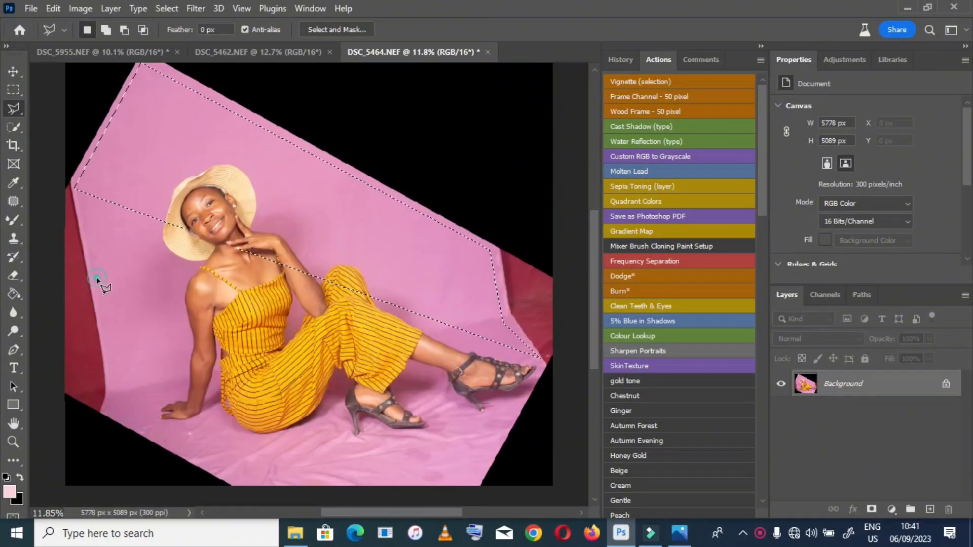
Redraw the Polygonal Lasso outline around the whole tilted photo, just inside the black corners
{"action": "left_click", "coordinate": [97, 277]}
{"action": "left_click", "coordinate": [109, 403]}
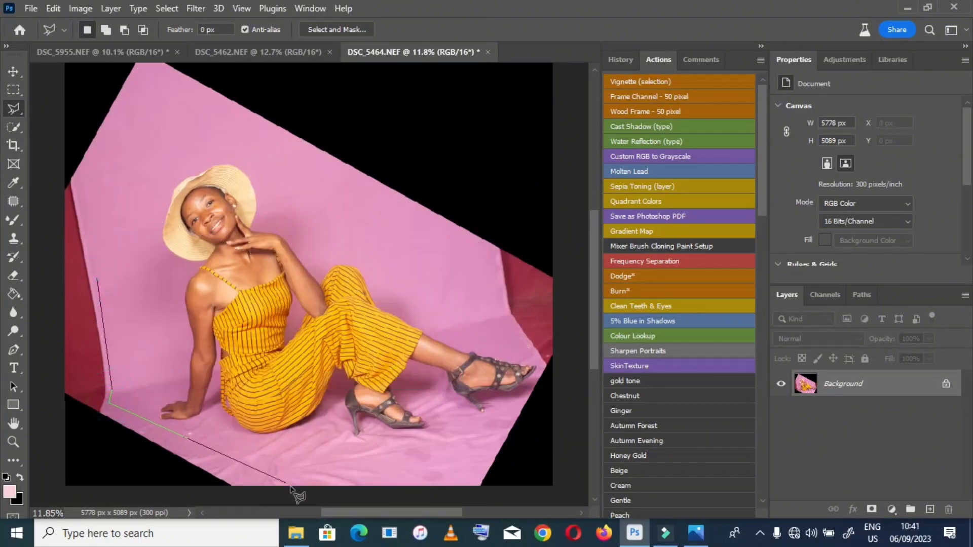
{"action": "left_click", "coordinate": [243, 482]}
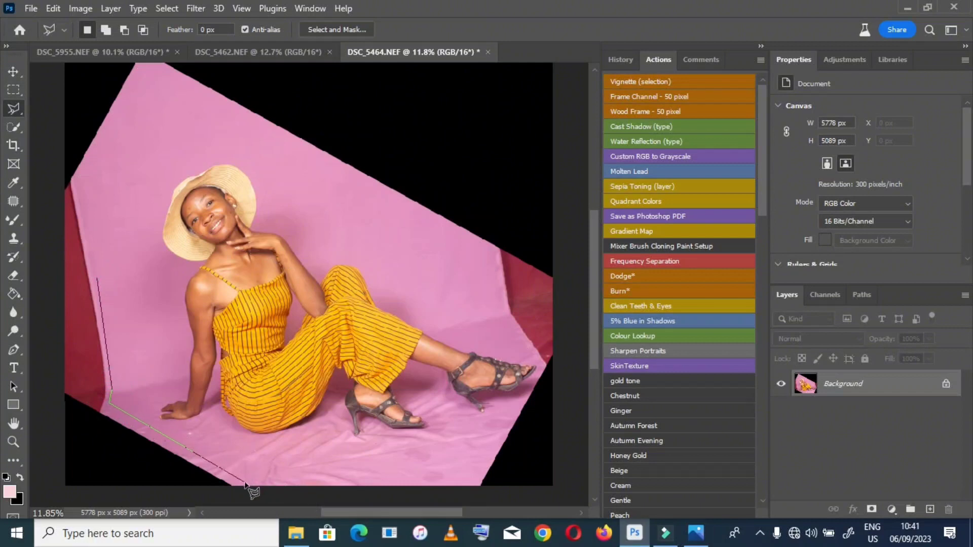
{"action": "left_click", "coordinate": [477, 479]}
{"action": "left_click", "coordinate": [539, 367]}
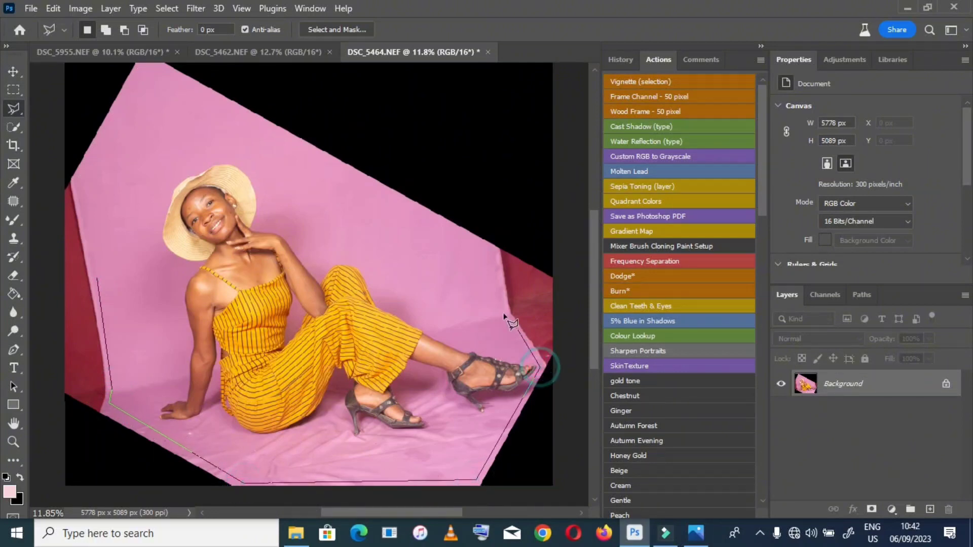
{"action": "left_click", "coordinate": [504, 308]}
{"action": "left_click", "coordinate": [484, 246]}
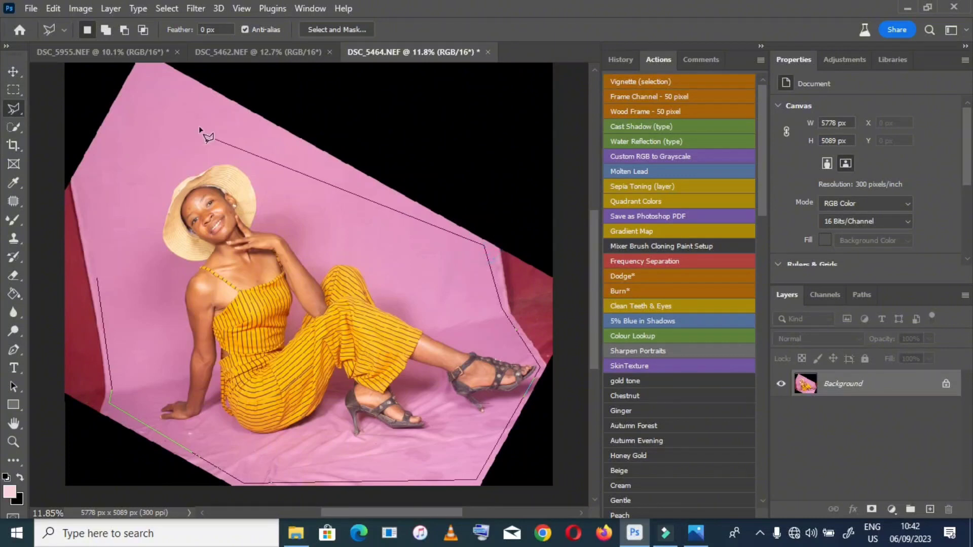
{"action": "left_click", "coordinate": [151, 66]}
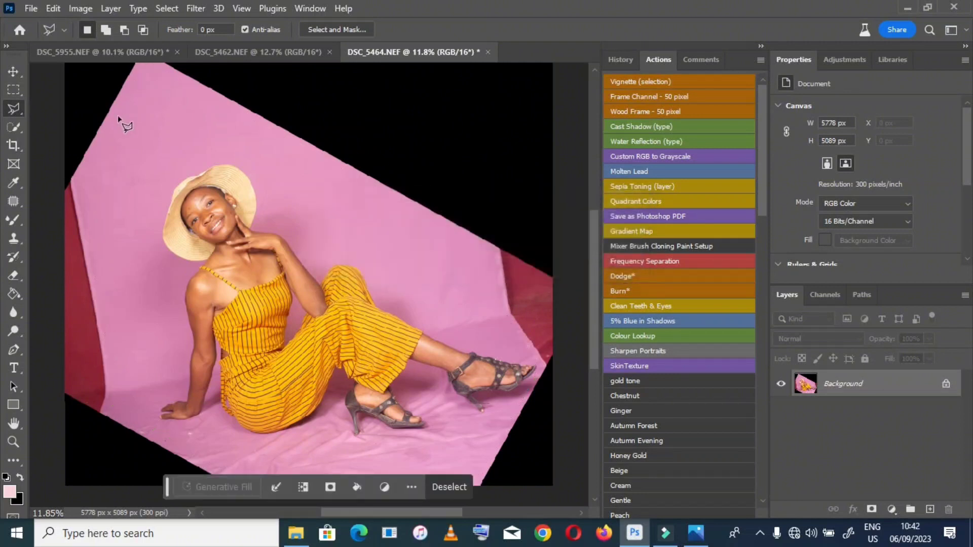
Invert the selection and Content-Aware fill the black corners with pink backdrop
{"action": "right_click", "coordinate": [163, 163]}
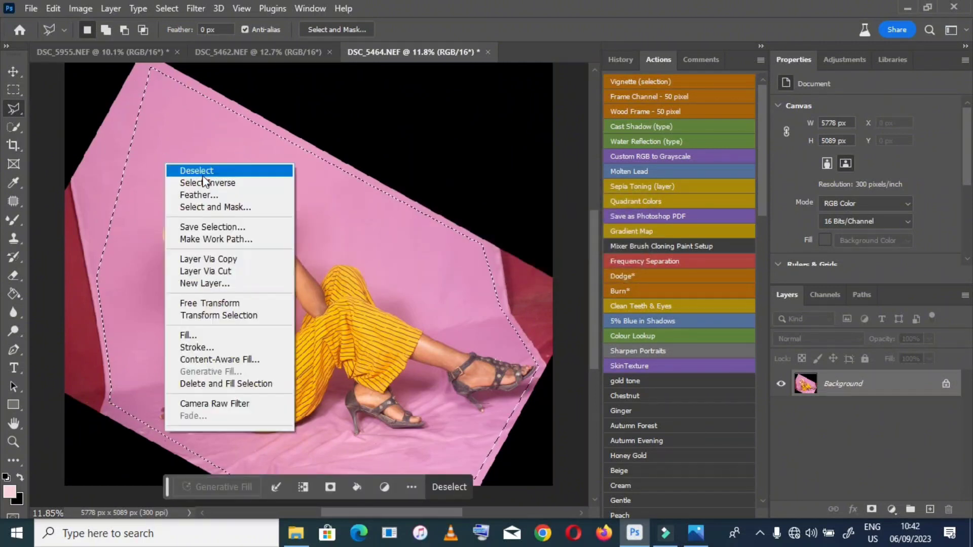
{"action": "left_click", "coordinate": [205, 178]}
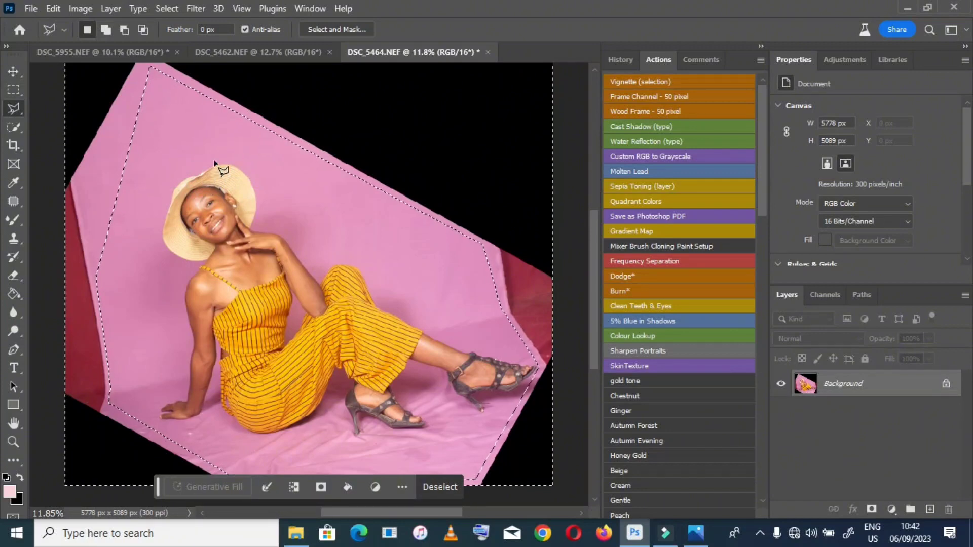
{"action": "right_click", "coordinate": [149, 143]}
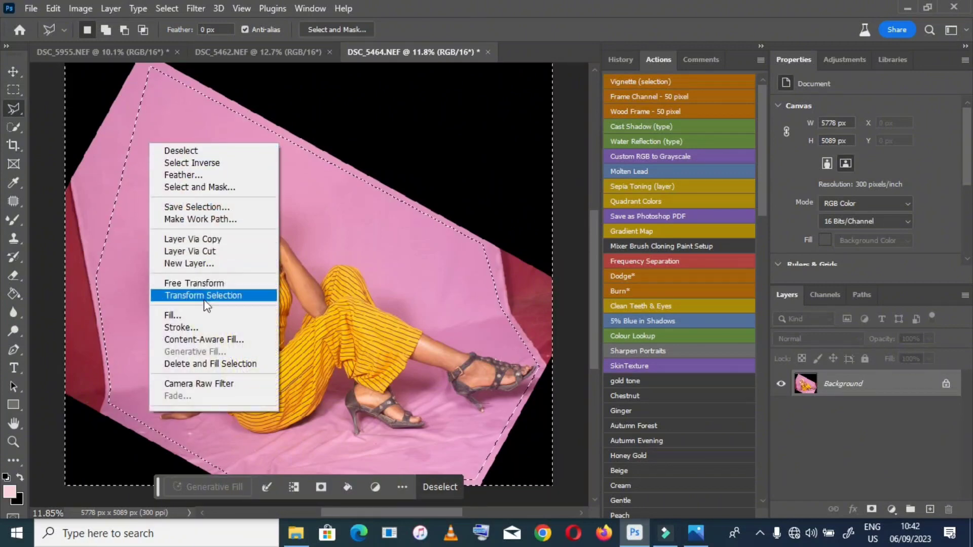
{"action": "left_click", "coordinate": [204, 313]}
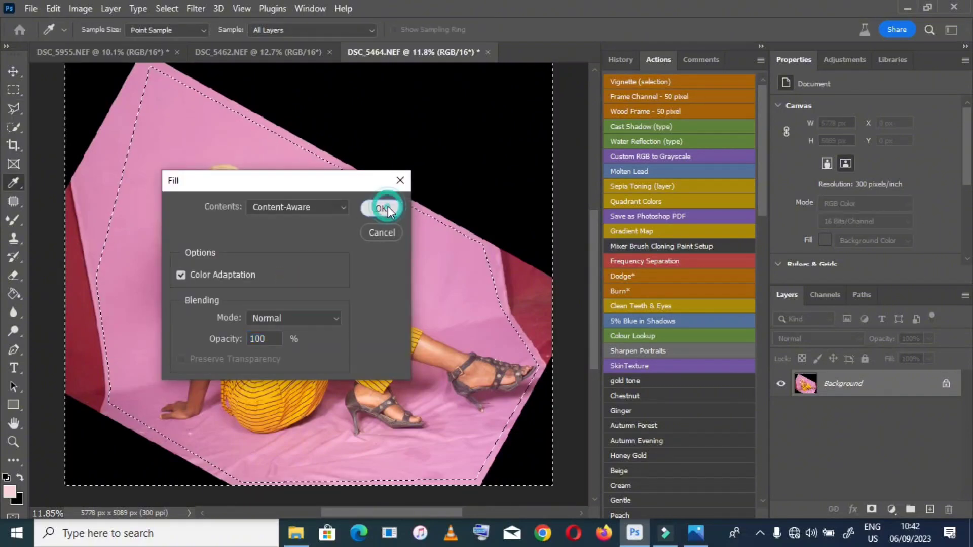
{"action": "left_click", "coordinate": [388, 206]}
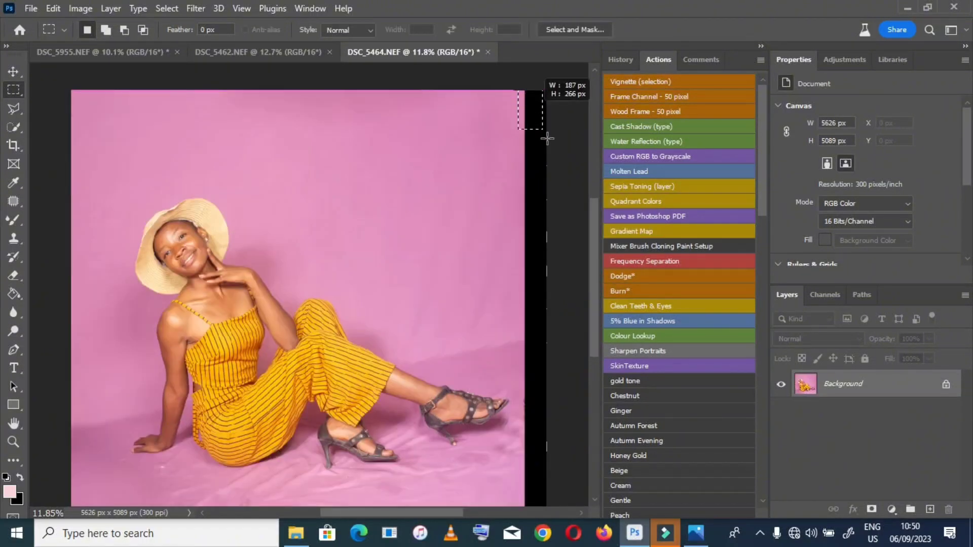
Marquee-select the black strip on the right edge and Content-Aware fill it
{"action": "left_click_drag", "start_coordinate": [549, 137], "coordinate": [567, 499]}
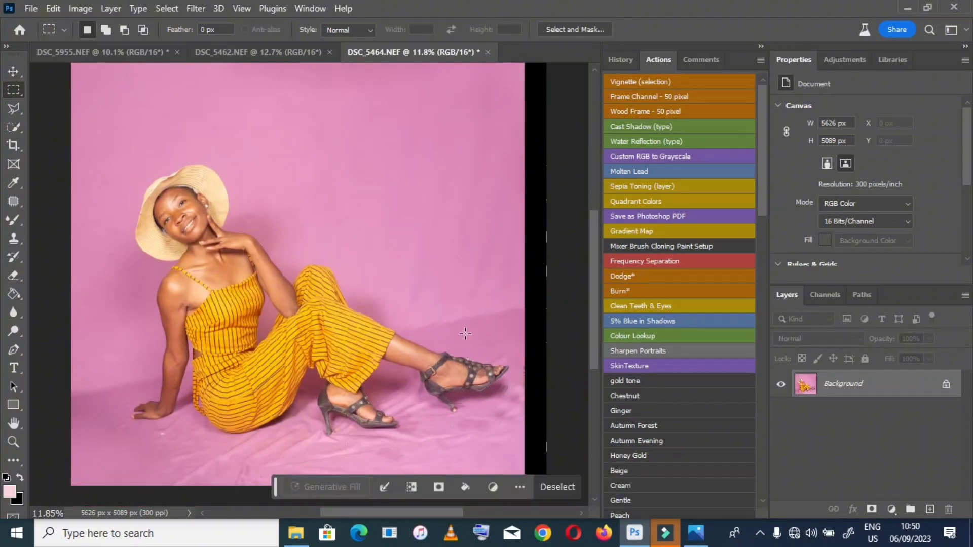
{"action": "right_click", "coordinate": [458, 297]}
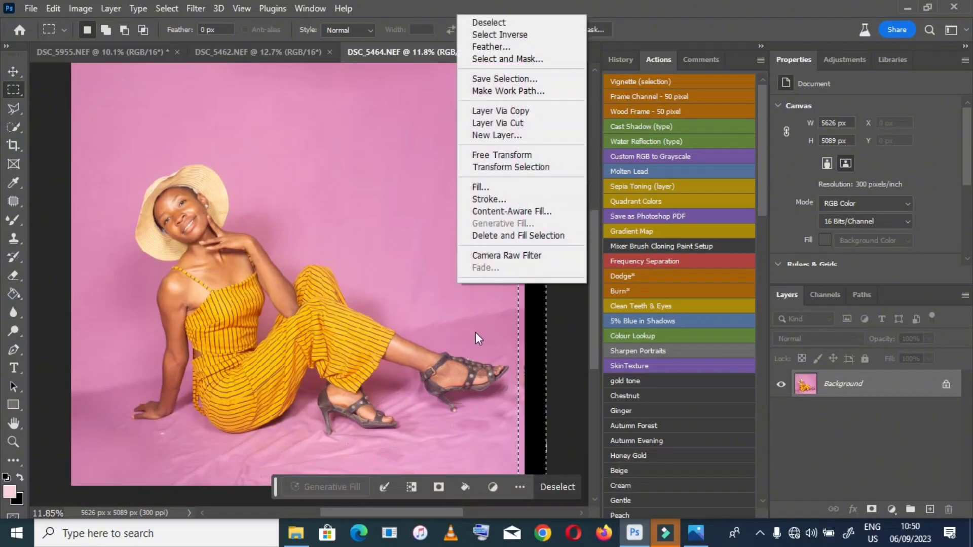
{"action": "left_click", "coordinate": [486, 189]}
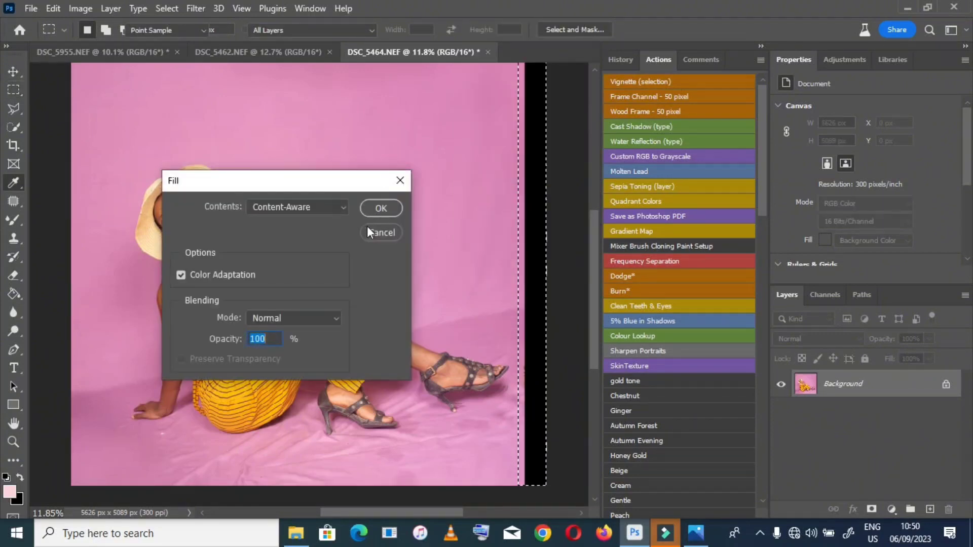
{"action": "left_click", "coordinate": [375, 213]}
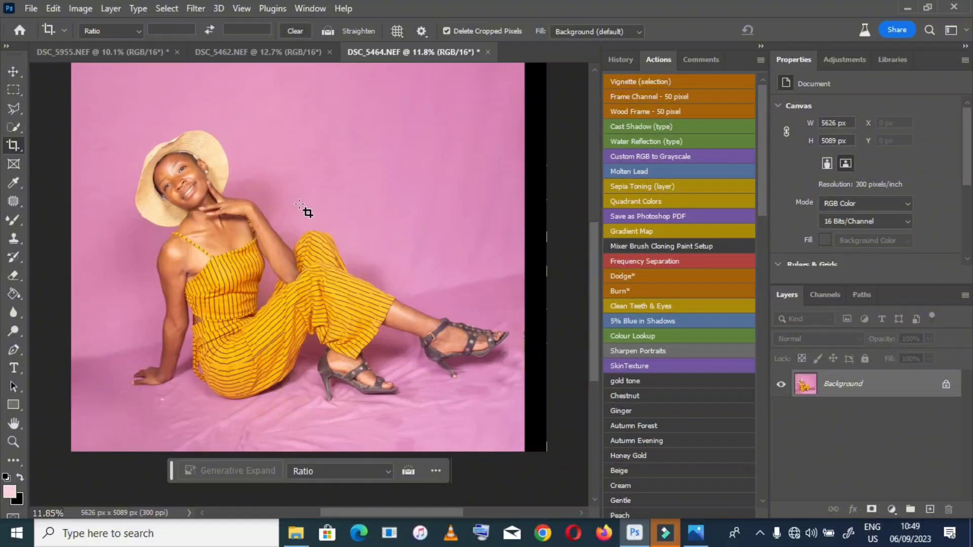
Deselect to clear the selection outline
{"action": "scroll", "coordinate": [300, 204], "scroll_direction": "up", "scroll_amount": 2}
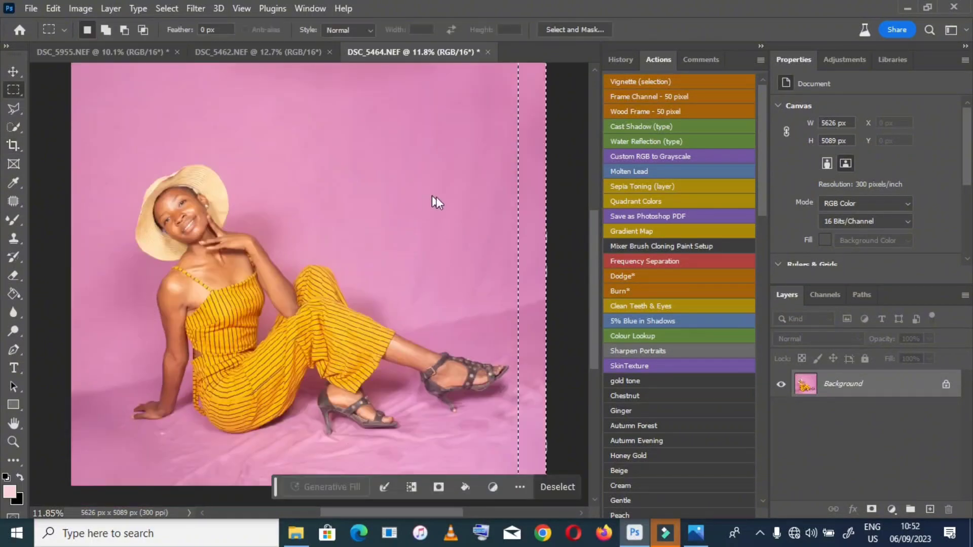
{"action": "right_click", "coordinate": [415, 174]}
{"action": "left_click", "coordinate": [444, 191]}
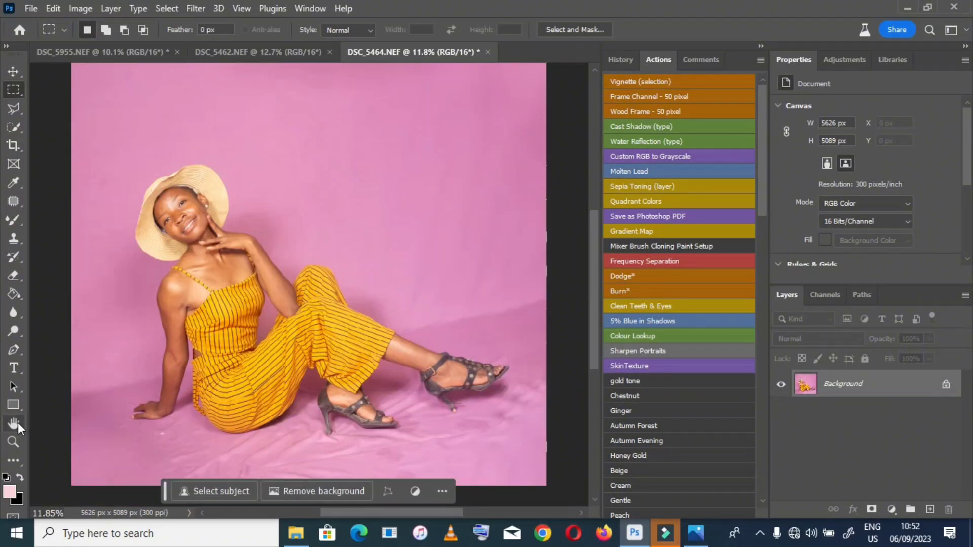
{"action": "scroll", "coordinate": [220, 381], "scroll_direction": "down", "scroll_amount": 1}
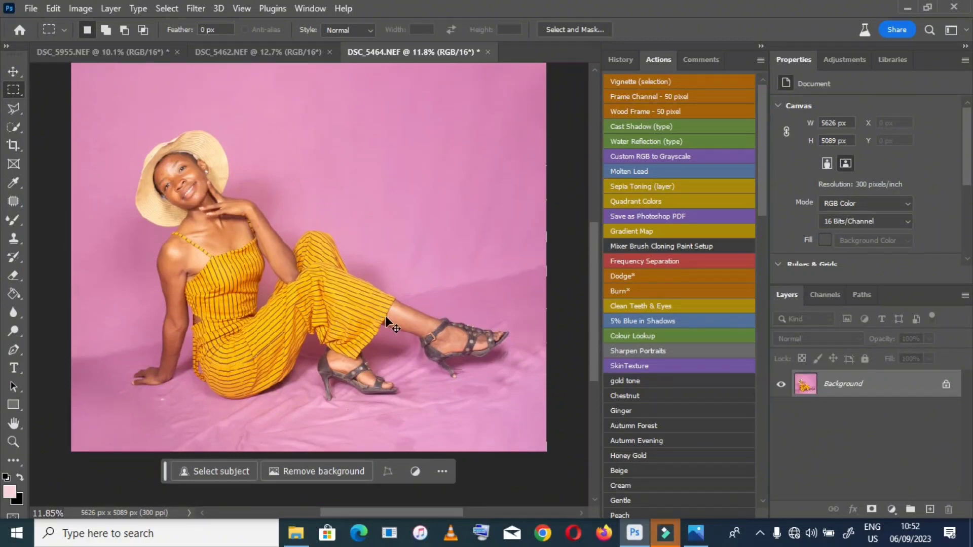
Duplicate the photo layer twice with Ctrl+J and run Select Subject on the woman
{"action": "key", "text": "ctrl+j"}
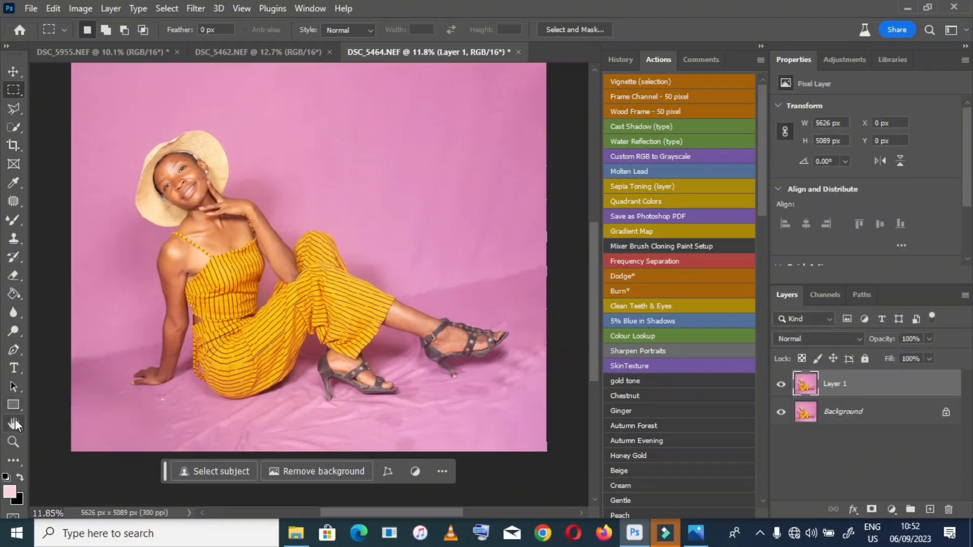
{"action": "left_click", "coordinate": [13, 424]}
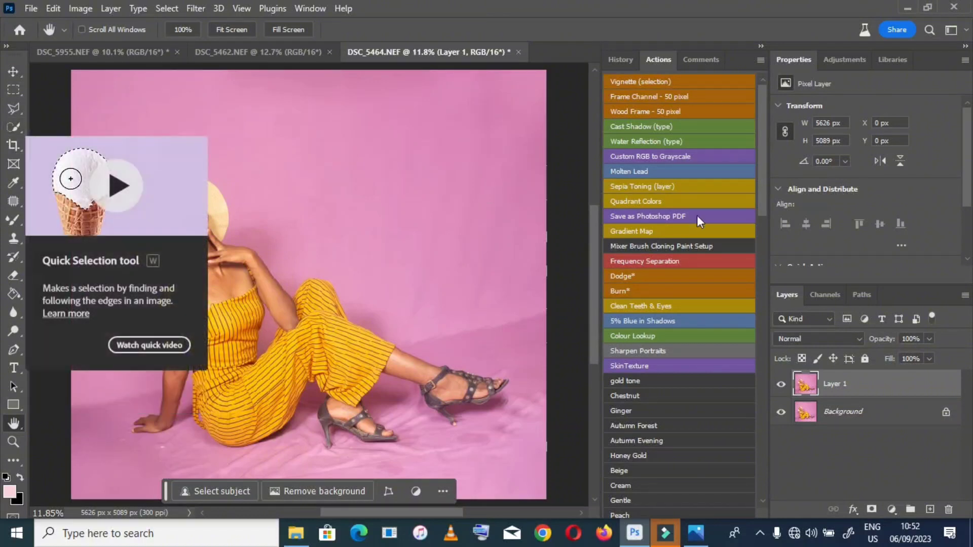
{"action": "key", "text": "ctrl+j"}
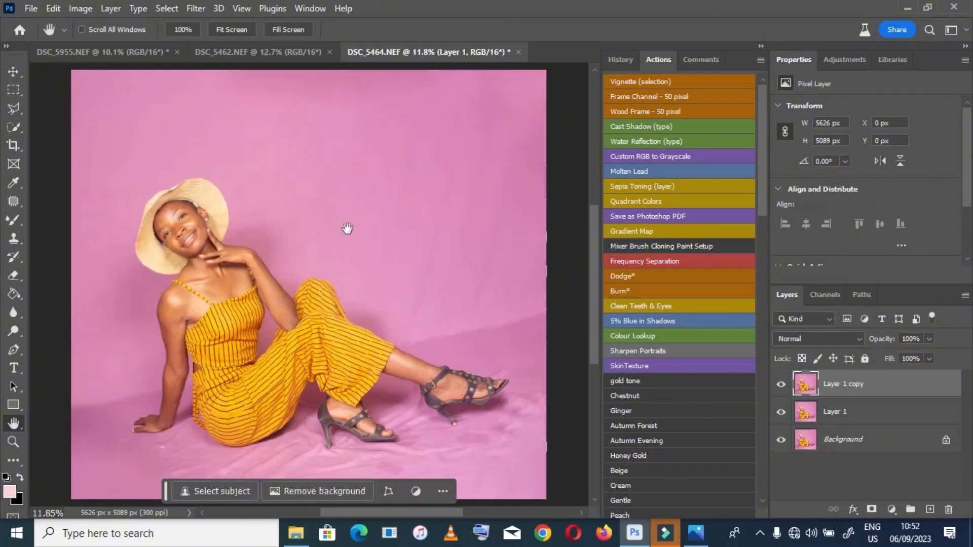
{"action": "left_click", "coordinate": [13, 133]}
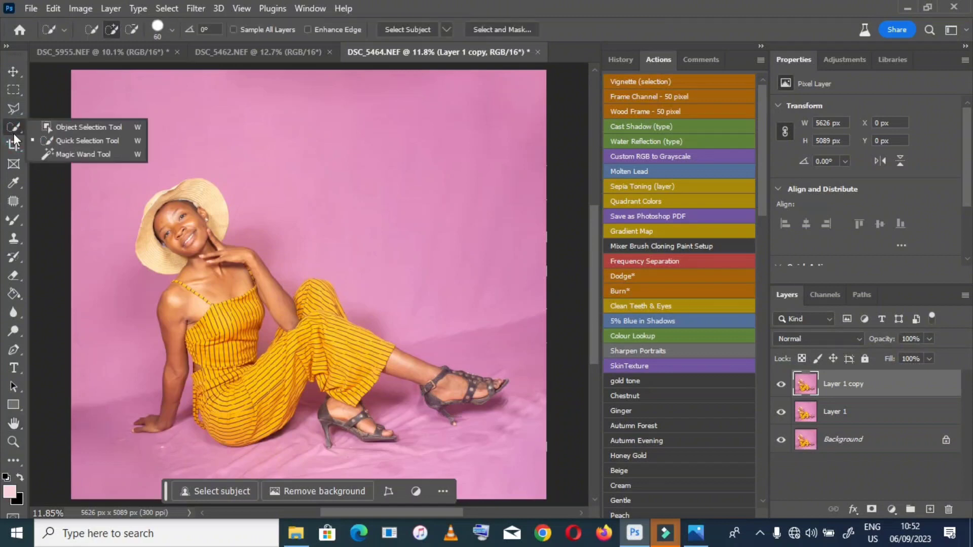
{"action": "left_click", "coordinate": [406, 30]}
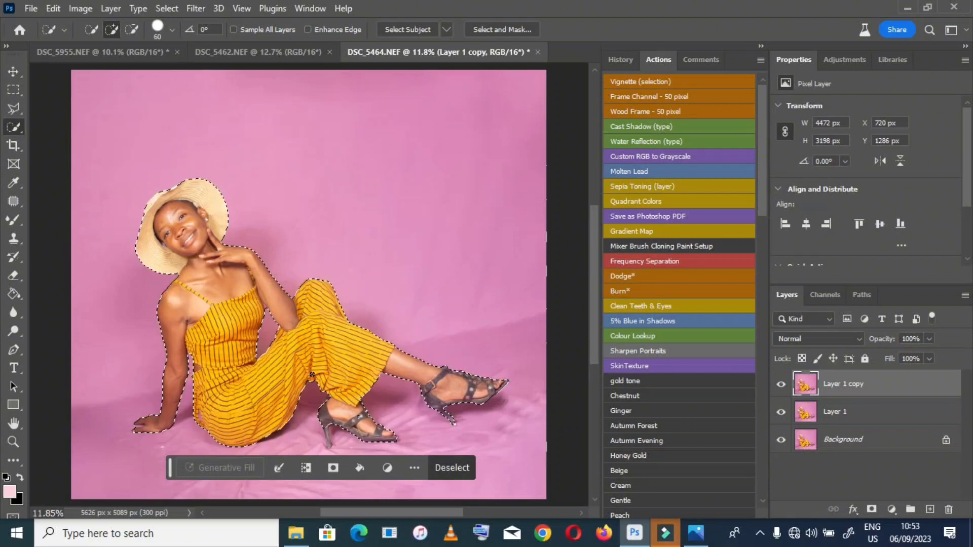
Zoom in and brush the thin shoe heel into the selection with a smaller Quick Selection brush
{"action": "left_click", "coordinate": [13, 442]}
{"action": "scroll", "coordinate": [336, 376], "scroll_direction": "down", "scroll_amount": 1}
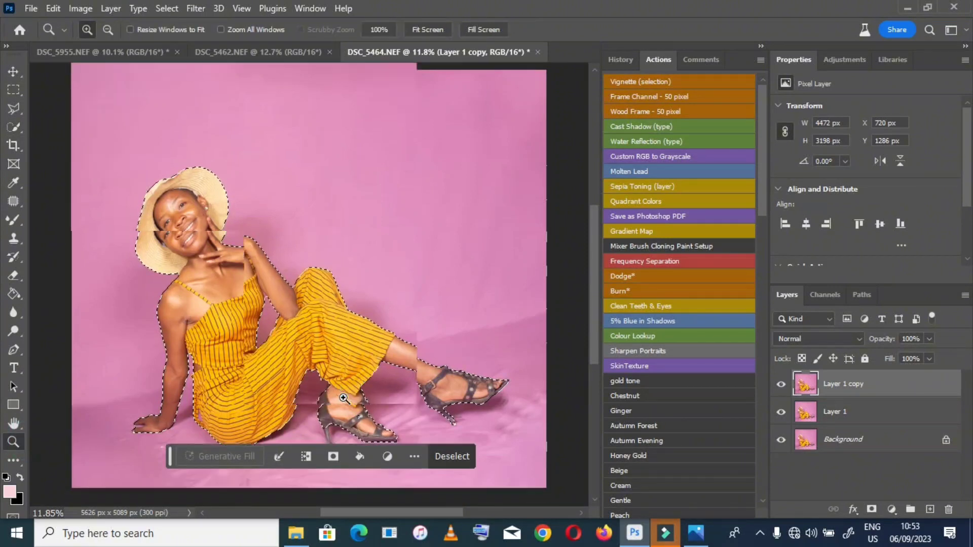
{"action": "scroll", "coordinate": [337, 390], "scroll_direction": "down", "scroll_amount": 1}
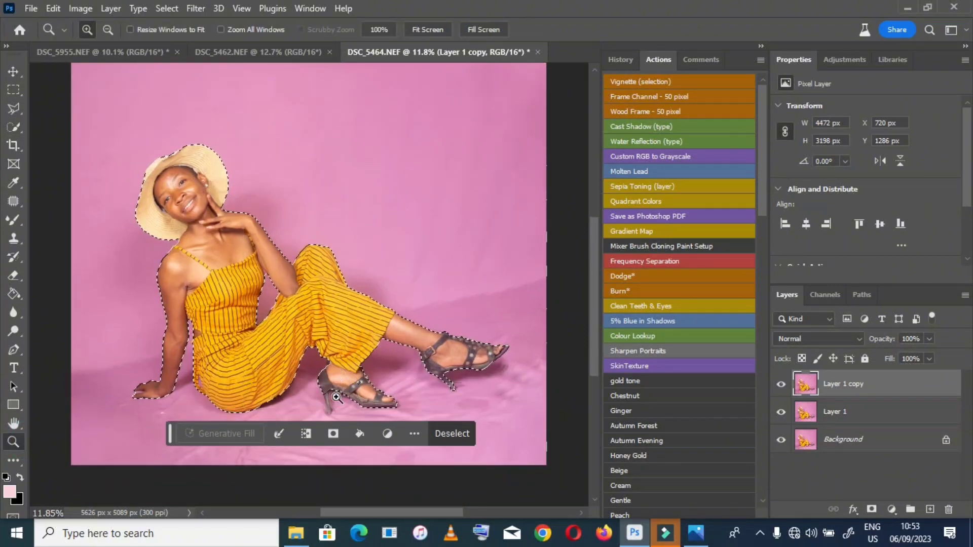
{"action": "left_click", "coordinate": [234, 290]}
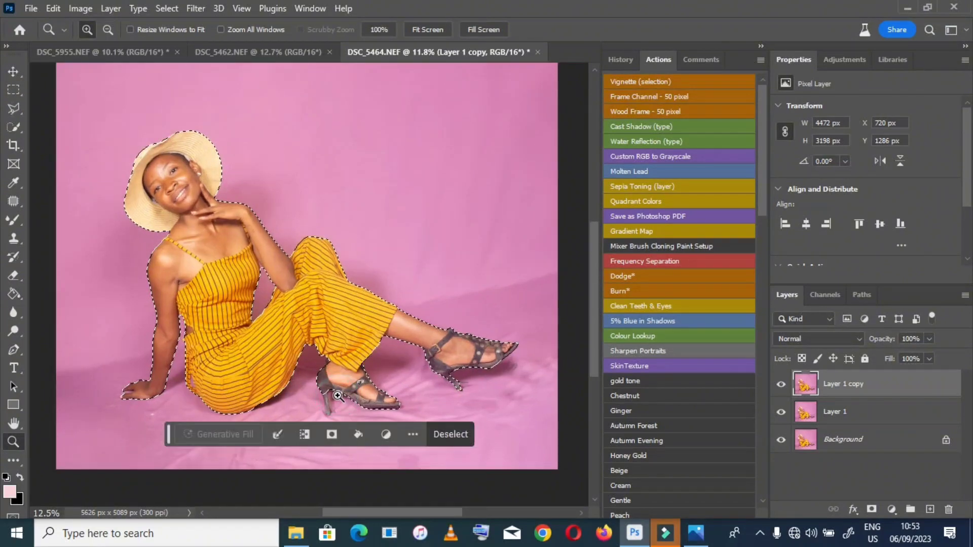
{"action": "left_click", "coordinate": [13, 126]}
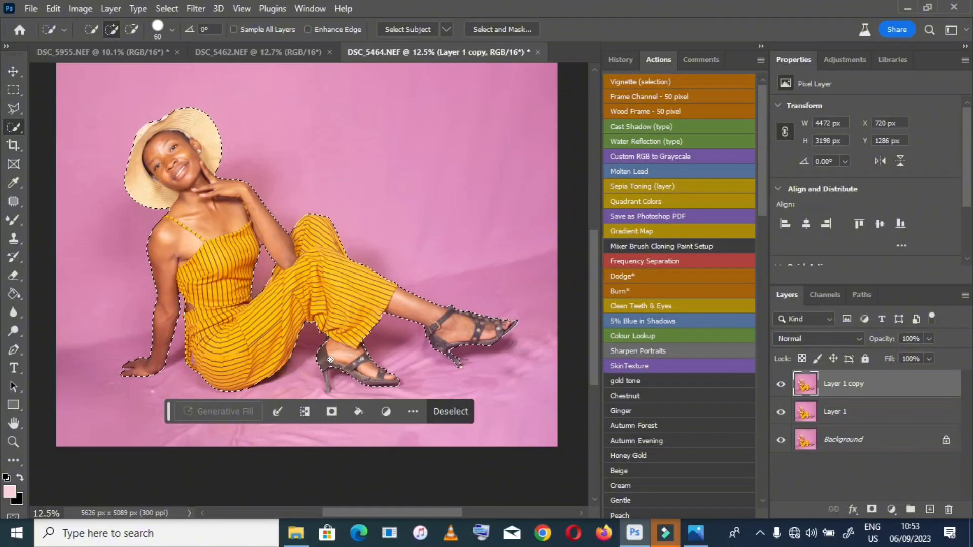
{"action": "key", "text": "bracketleft"}
{"action": "key", "text": "bracketleft"}
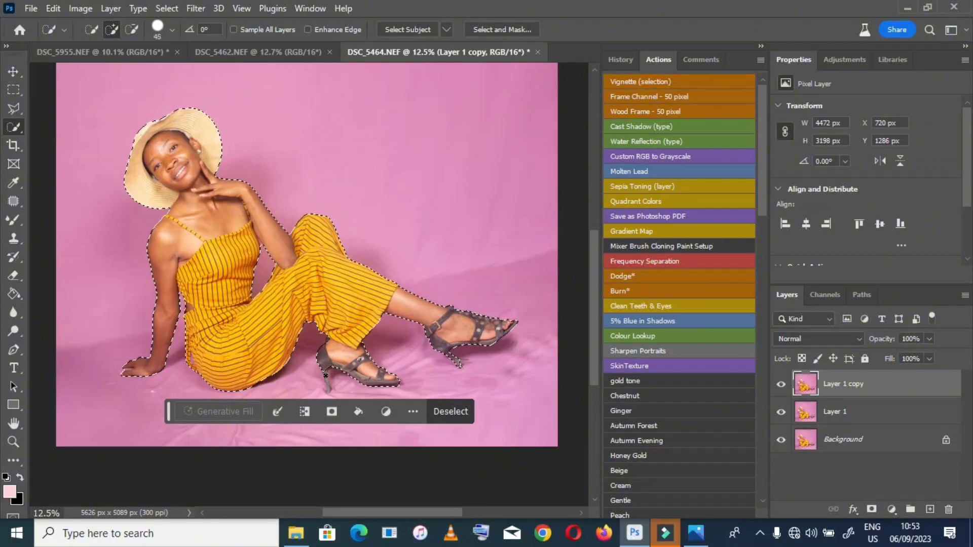
{"action": "left_click_drag", "start_coordinate": [325, 375], "coordinate": [326, 375]}
{"action": "left_click", "coordinate": [326, 376]}
{"action": "left_click", "coordinate": [327, 383]}
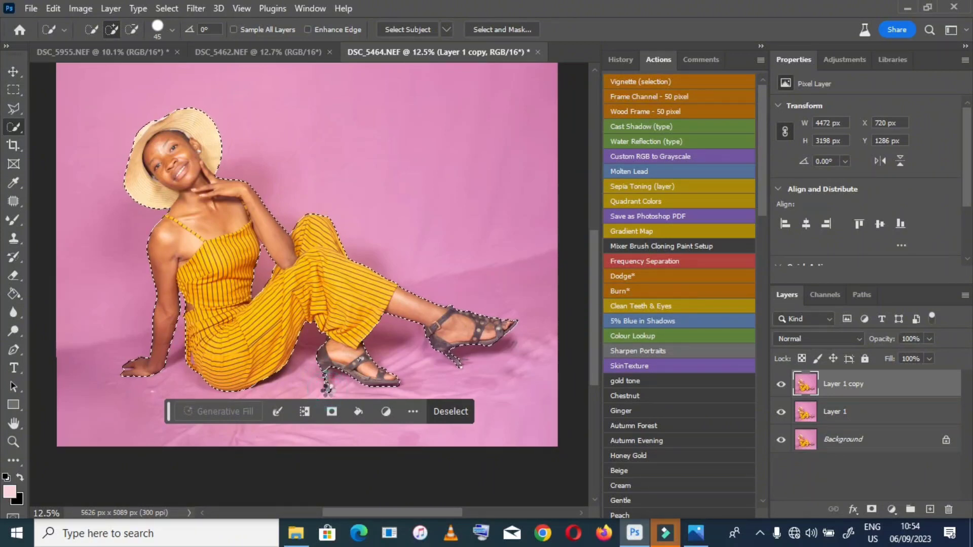
{"action": "left_click", "coordinate": [327, 388]}
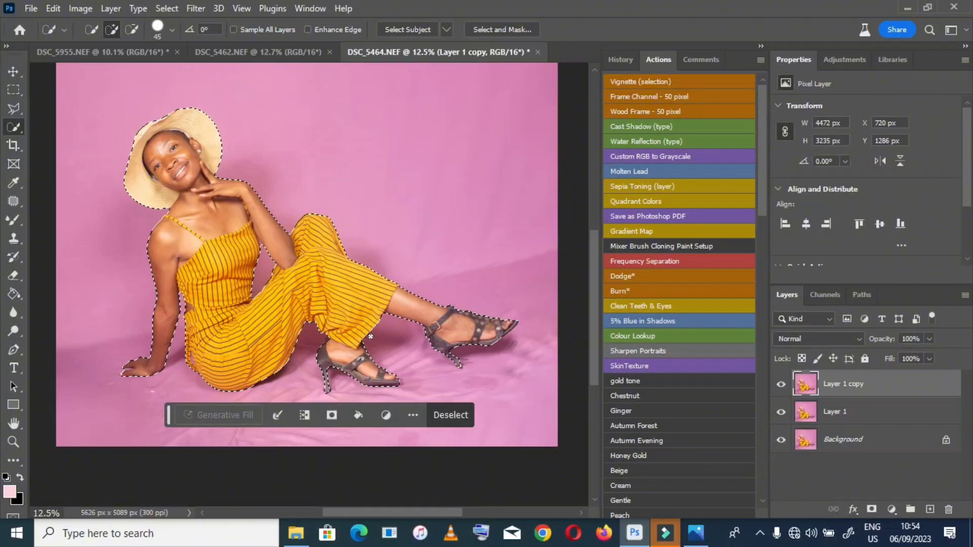
Zoom in and subtract background between the fingers and along the dress edge with the lasso
{"action": "key", "text": "z"}
{"action": "left_click", "coordinate": [139, 370]}
{"action": "left_click", "coordinate": [142, 373]}
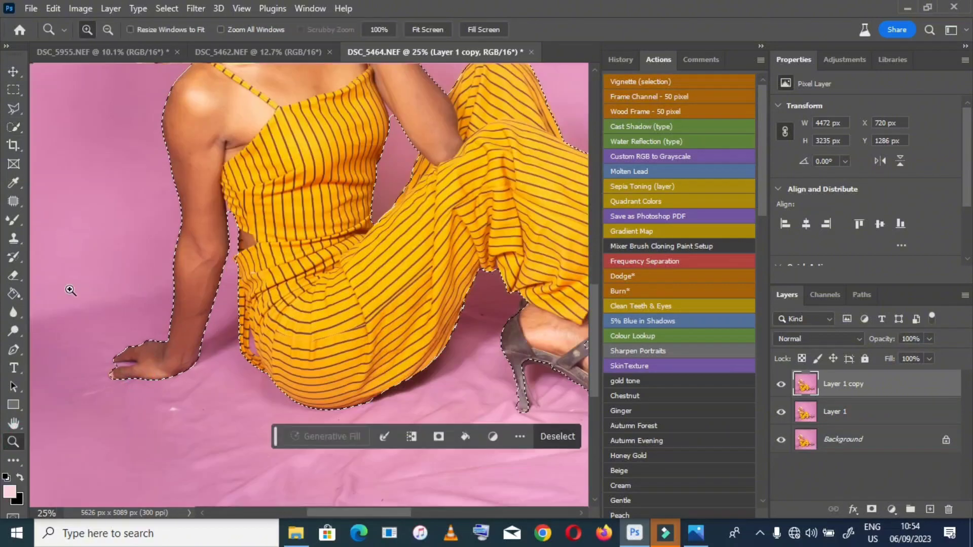
{"action": "left_click_drag", "start_coordinate": [13, 109], "coordinate": [75, 135]}
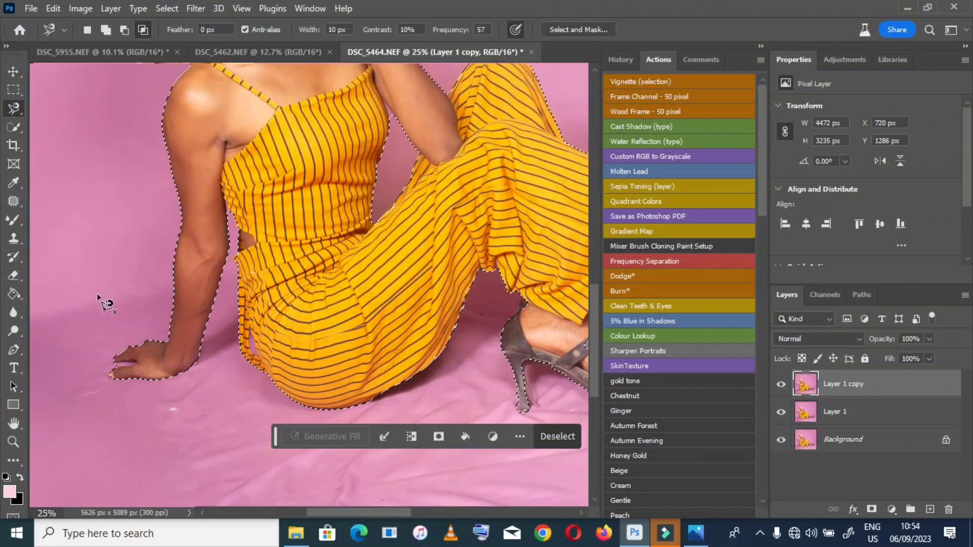
{"action": "left_click", "coordinate": [113, 364], "text": "alt"}
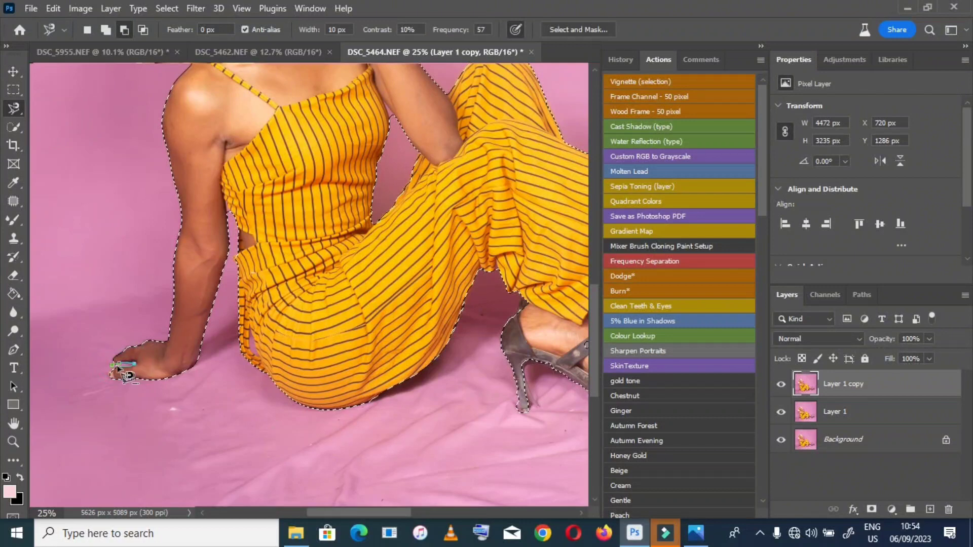
{"action": "left_click", "coordinate": [113, 366]}
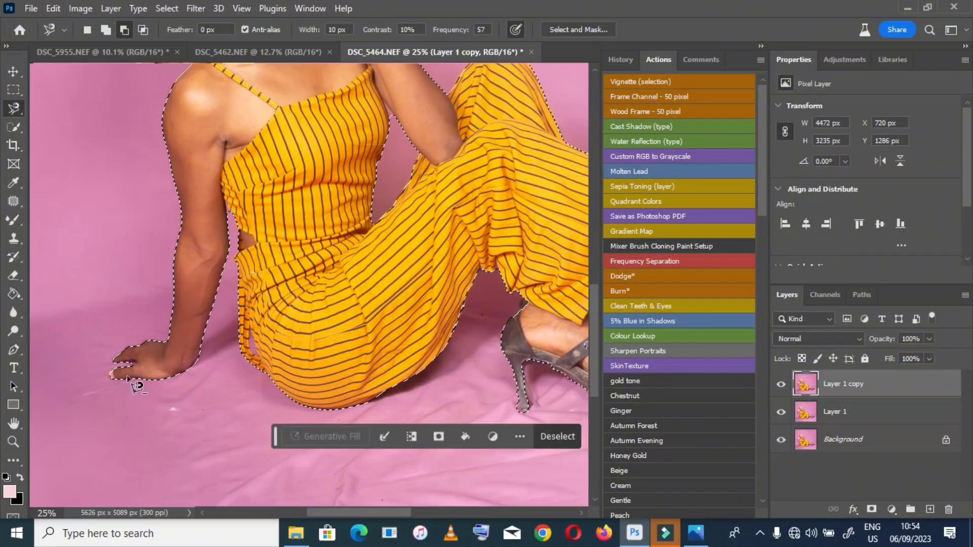
{"action": "left_click", "coordinate": [250, 325], "text": "alt"}
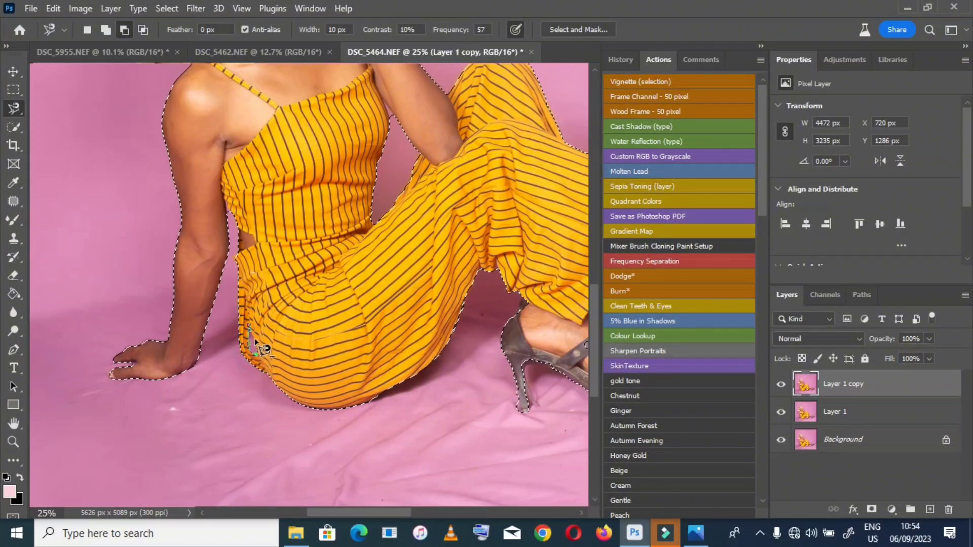
{"action": "left_click", "coordinate": [250, 331]}
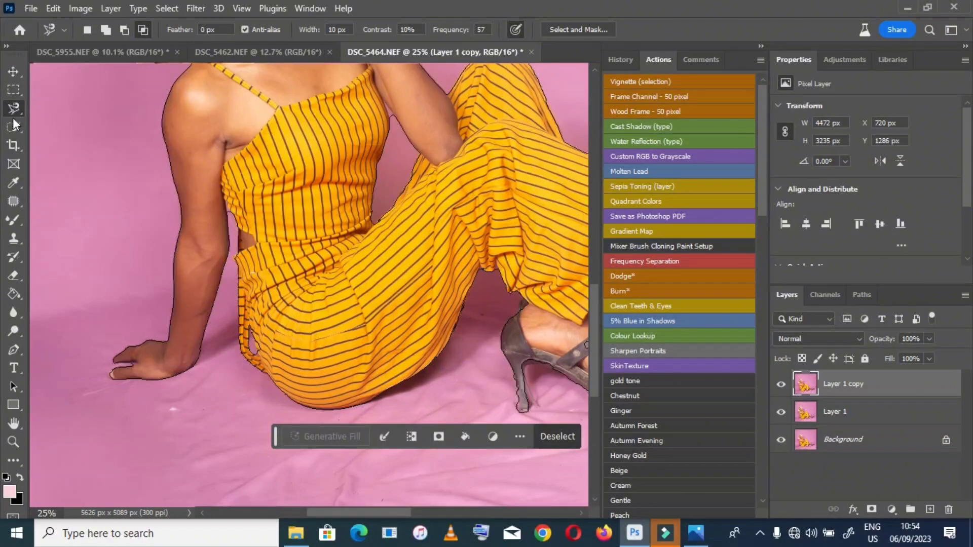
{"action": "left_click_drag", "start_coordinate": [13, 113], "coordinate": [49, 124]}
{"action": "left_click", "coordinate": [47, 121]}
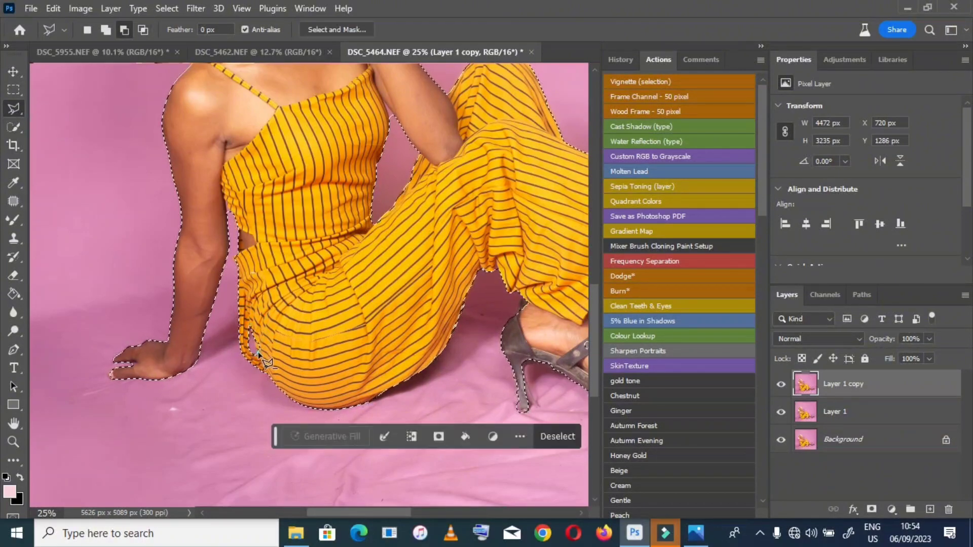
{"action": "left_click", "coordinate": [256, 320]}
{"action": "double_click", "coordinate": [261, 350]}
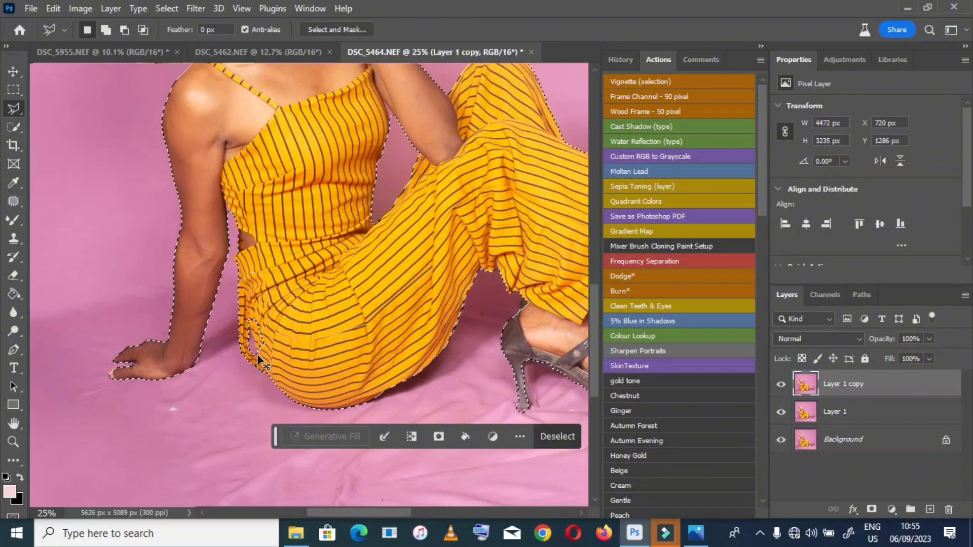
Set the Quick Selection brush back to Add to selection and scroll down to the shoes
{"action": "left_click", "coordinate": [14, 127]}
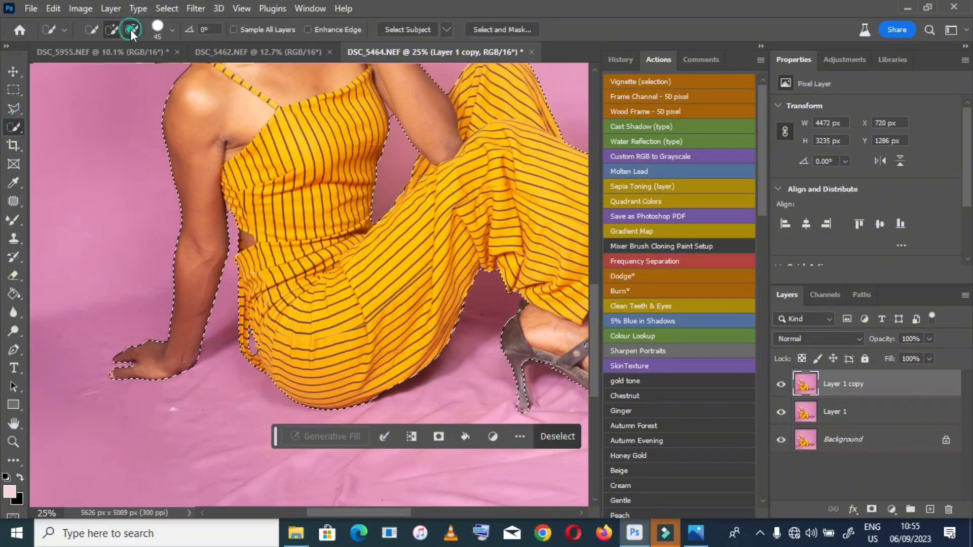
{"action": "left_click", "coordinate": [131, 29]}
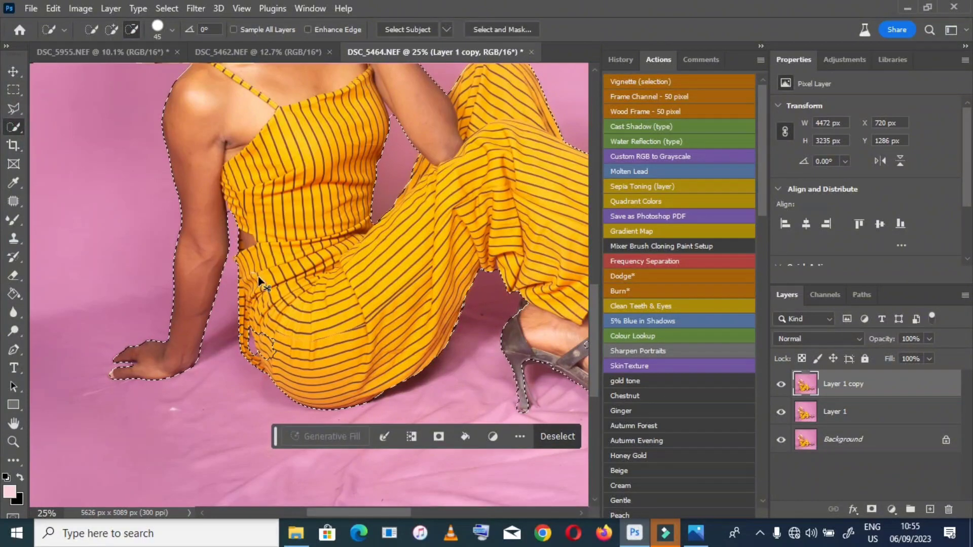
{"action": "left_click", "coordinate": [111, 30]}
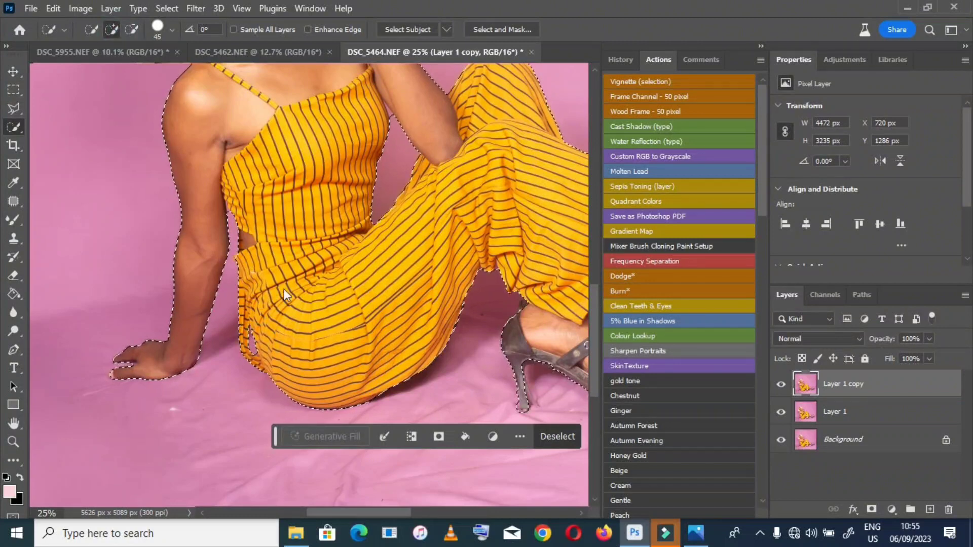
{"action": "scroll", "coordinate": [379, 263], "scroll_direction": "up", "scroll_amount": 3}
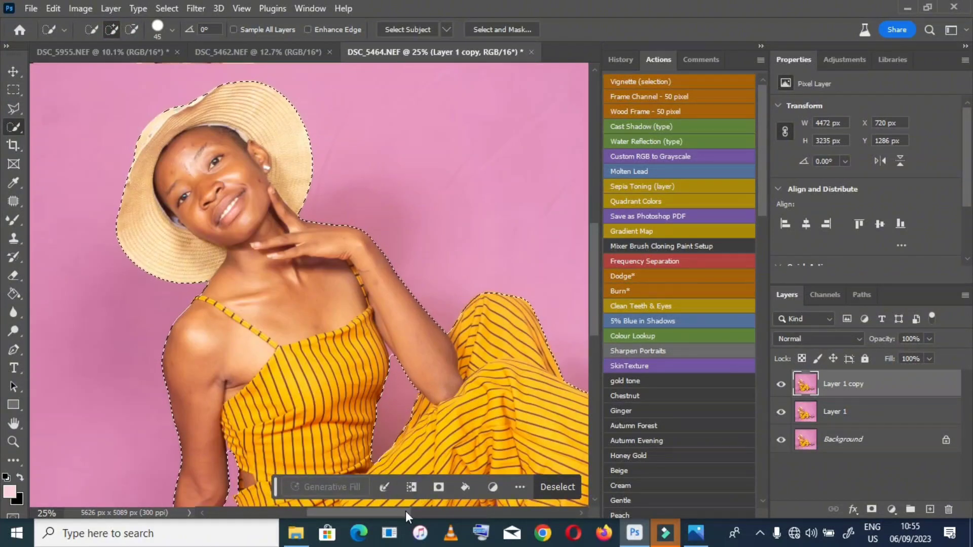
{"action": "scroll", "coordinate": [456, 355], "scroll_direction": "right", "scroll_amount": 3}
{"action": "scroll", "coordinate": [510, 390], "scroll_direction": "down", "scroll_amount": 2}
{"action": "scroll", "coordinate": [510, 390], "scroll_direction": "down", "scroll_amount": 2}
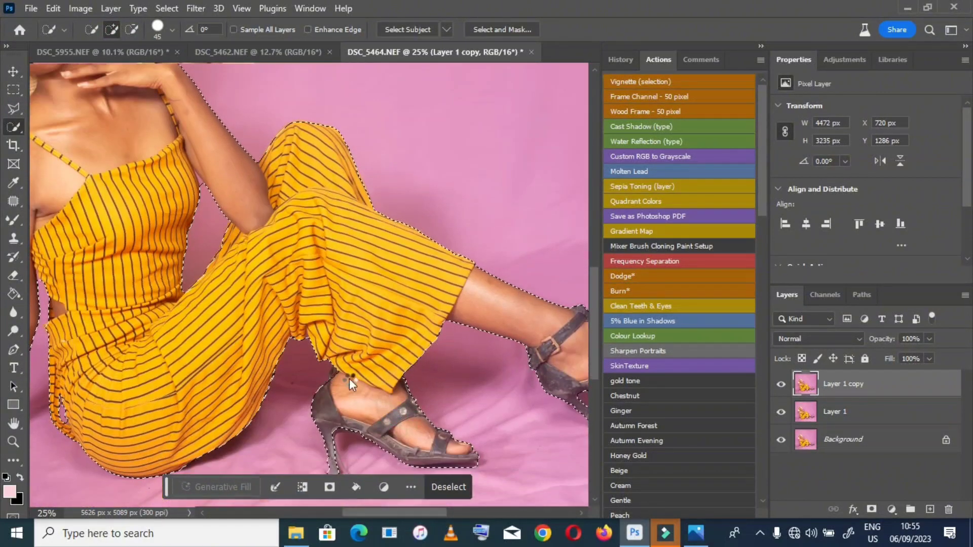
{"action": "scroll", "coordinate": [408, 413], "scroll_direction": "down", "scroll_amount": 1}
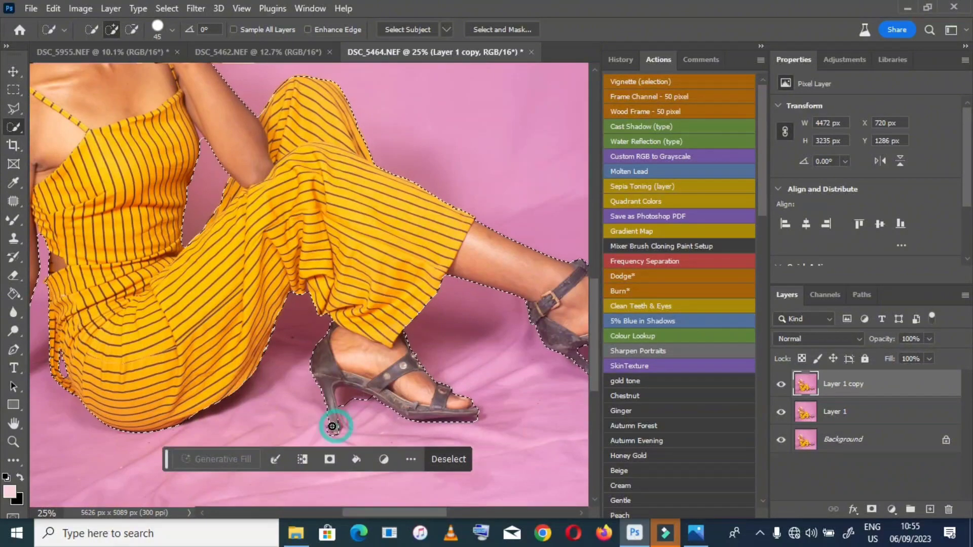
Cut the background gaps around the heels and under the shoe soles out of the selection
{"action": "key", "text": "l"}
{"action": "left_click", "coordinate": [325, 401], "text": "alt"}
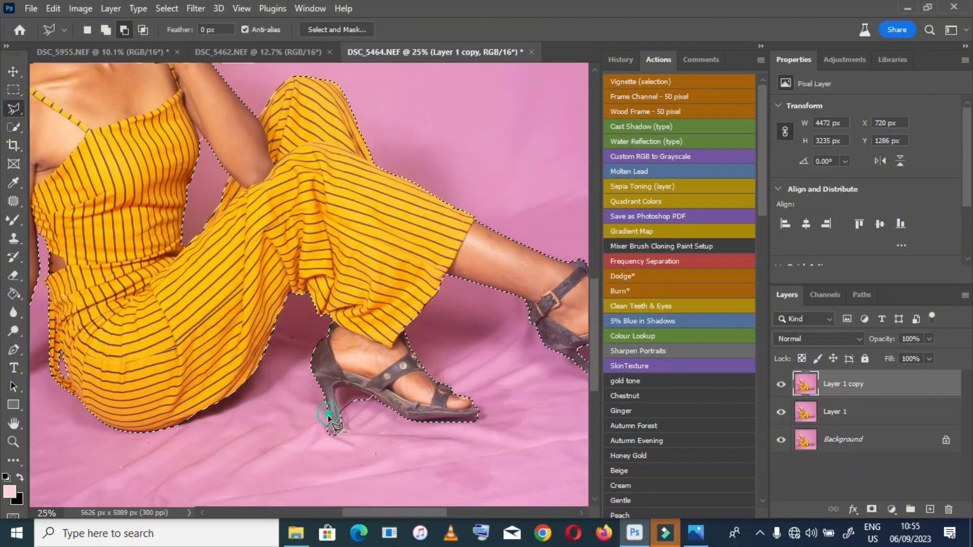
{"action": "left_click", "coordinate": [329, 419]}
{"action": "left_click", "coordinate": [334, 439]}
{"action": "double_click", "coordinate": [317, 434]}
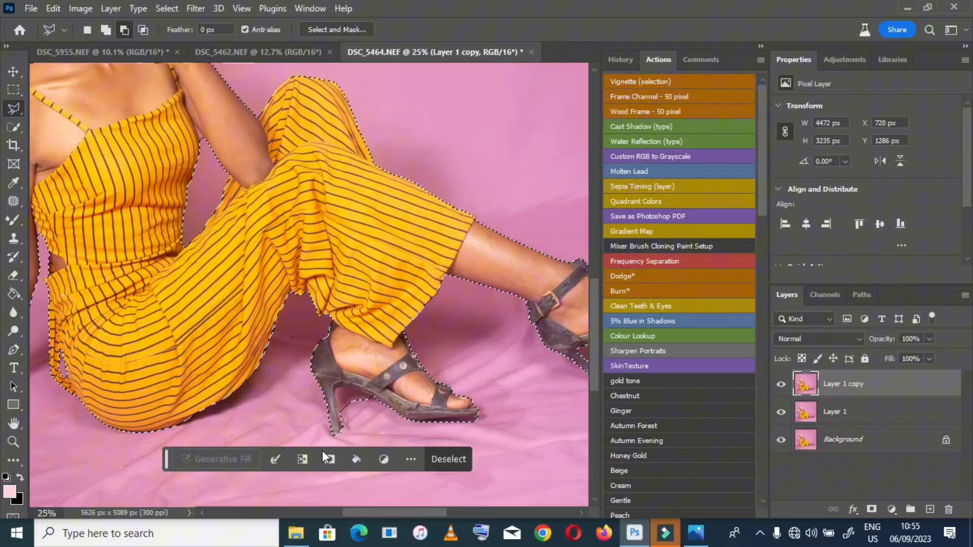
{"action": "left_click", "coordinate": [335, 392], "text": "alt"}
{"action": "left_click", "coordinate": [373, 399]}
{"action": "double_click", "coordinate": [357, 387]}
{"action": "left_click", "coordinate": [336, 397], "text": "alt"}
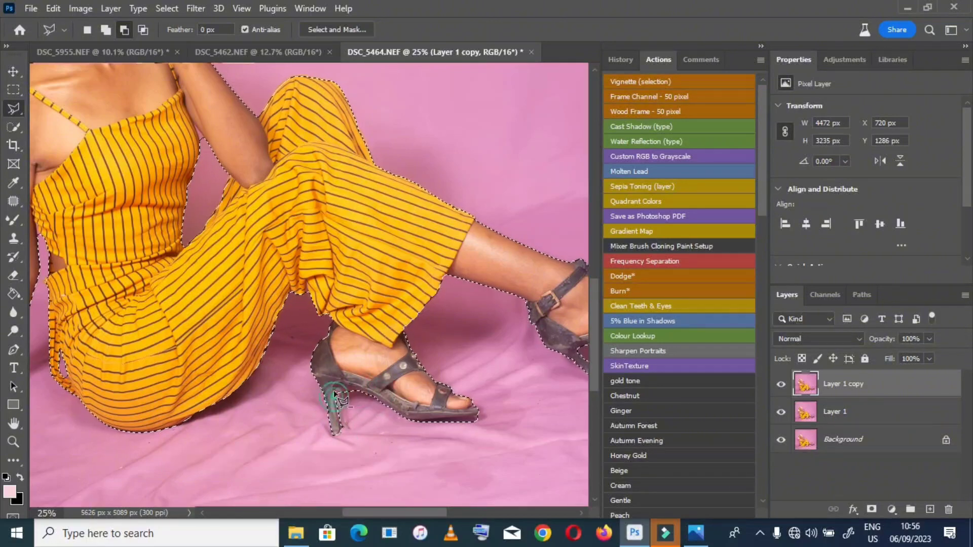
{"action": "double_click", "coordinate": [347, 387]}
{"action": "left_click", "coordinate": [336, 397], "text": "alt"}
{"action": "double_click", "coordinate": [349, 386]}
{"action": "double_click", "coordinate": [353, 395]}
{"action": "left_click", "coordinate": [335, 397], "text": "alt"}
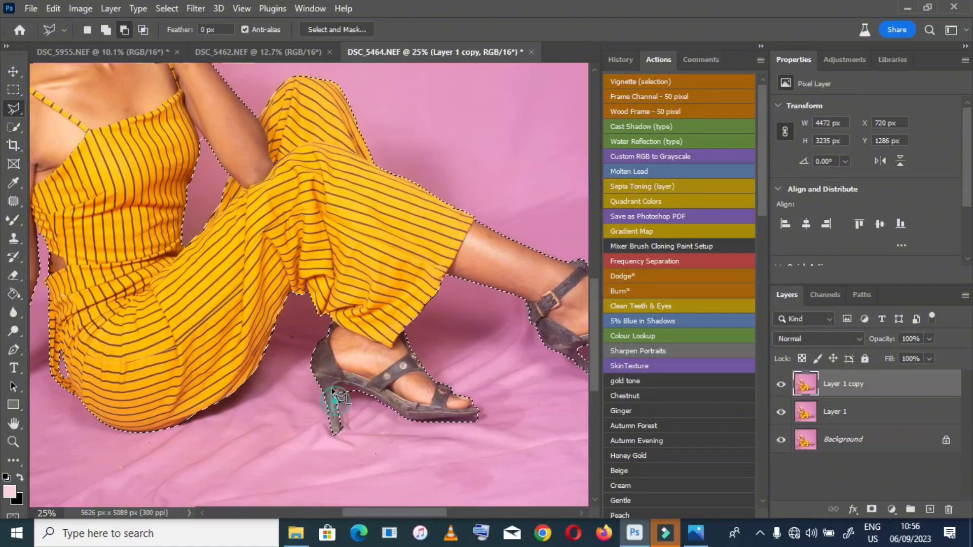
{"action": "left_click", "coordinate": [336, 388]}
{"action": "left_click", "coordinate": [349, 388]}
{"action": "double_click", "coordinate": [360, 395]}
{"action": "left_click_drag", "start_coordinate": [370, 508], "coordinate": [396, 510]}
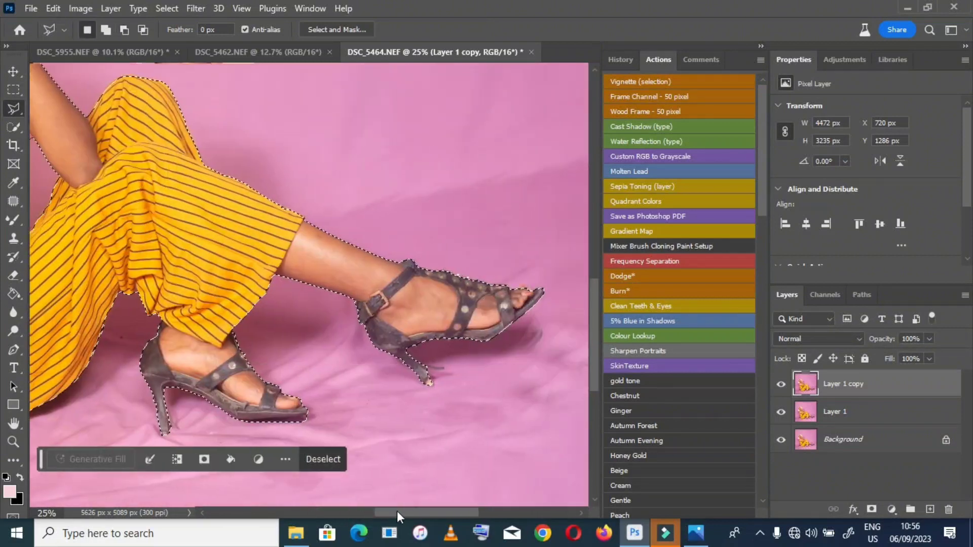
{"action": "left_click", "coordinate": [425, 368], "text": "alt"}
{"action": "double_click", "coordinate": [430, 376]}
Trim background near the arm and hat brim from the selection, then fit the image on screen
{"action": "scroll", "coordinate": [265, 336], "scroll_direction": "up", "scroll_amount": 3}
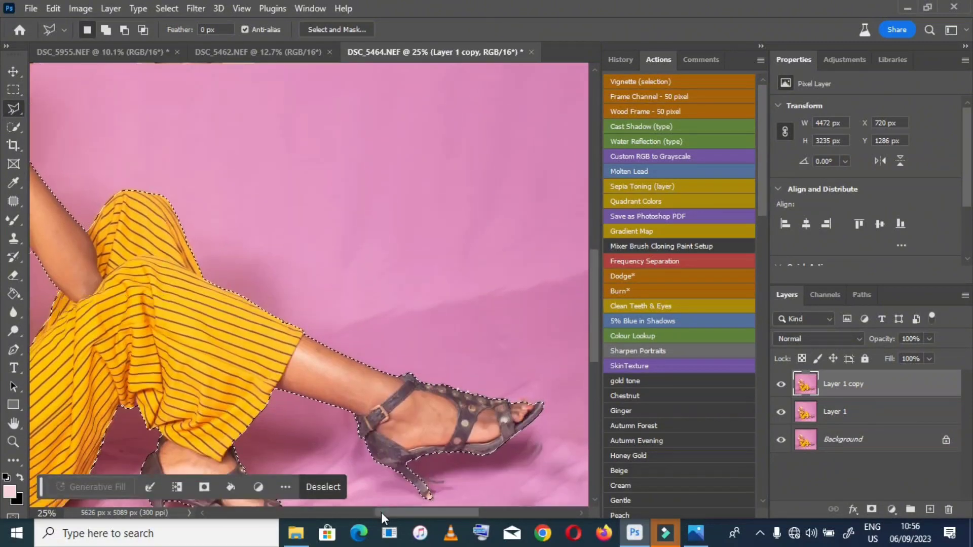
{"action": "left_click_drag", "start_coordinate": [381, 512], "coordinate": [305, 504]}
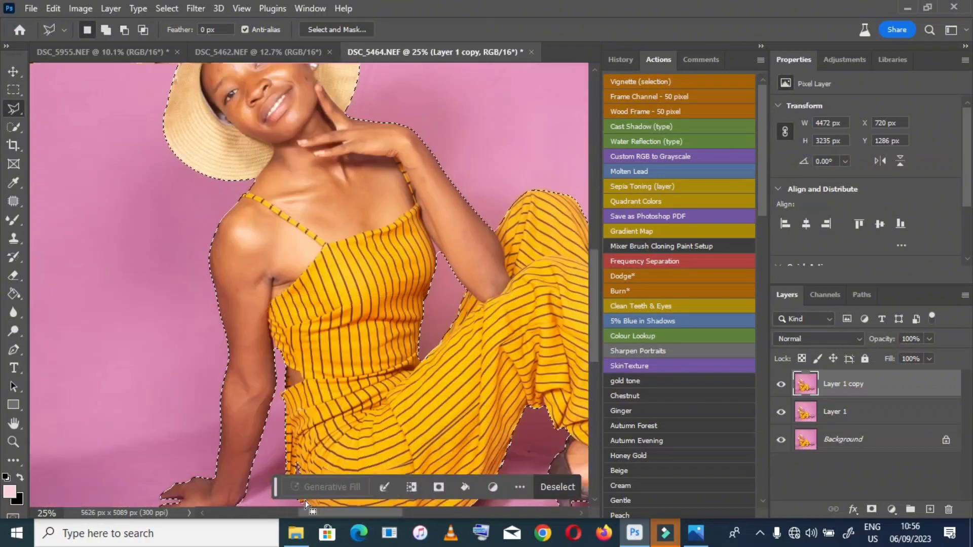
{"action": "left_click", "coordinate": [429, 237], "text": "alt"}
{"action": "double_click", "coordinate": [448, 261]}
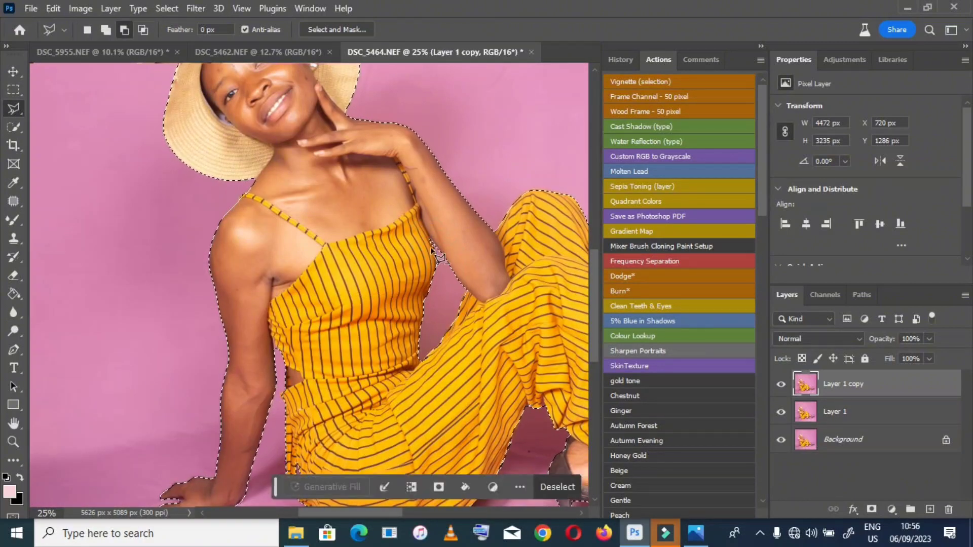
{"action": "scroll", "coordinate": [218, 244], "scroll_direction": "up", "scroll_amount": 3}
{"action": "scroll", "coordinate": [222, 264], "scroll_direction": "up", "scroll_amount": 2}
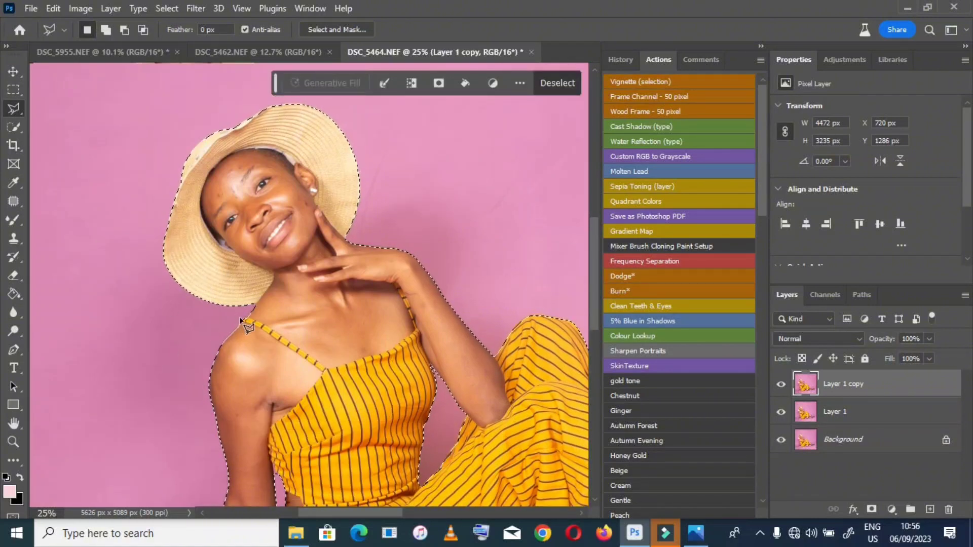
{"action": "left_click", "coordinate": [247, 304], "text": "alt"}
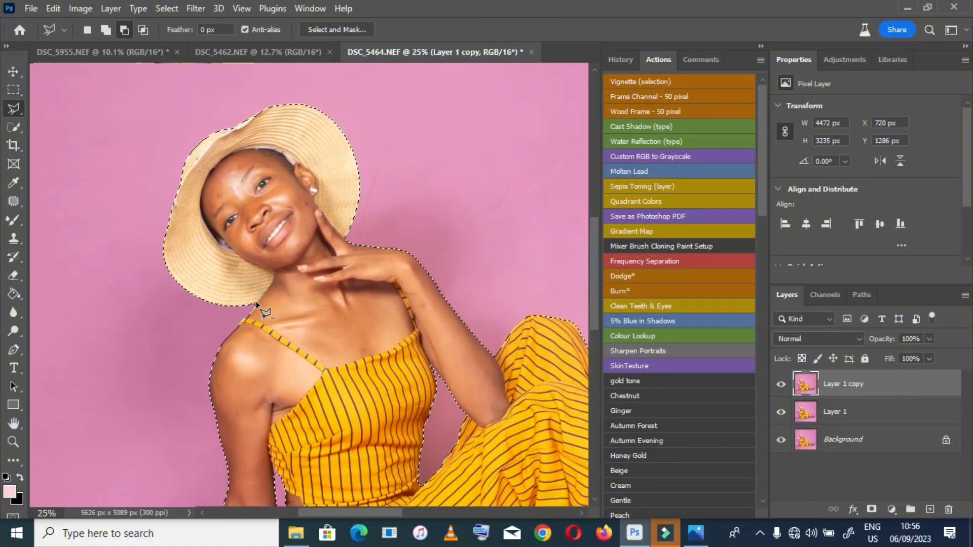
{"action": "left_click", "coordinate": [256, 304]}
{"action": "double_click", "coordinate": [252, 311]}
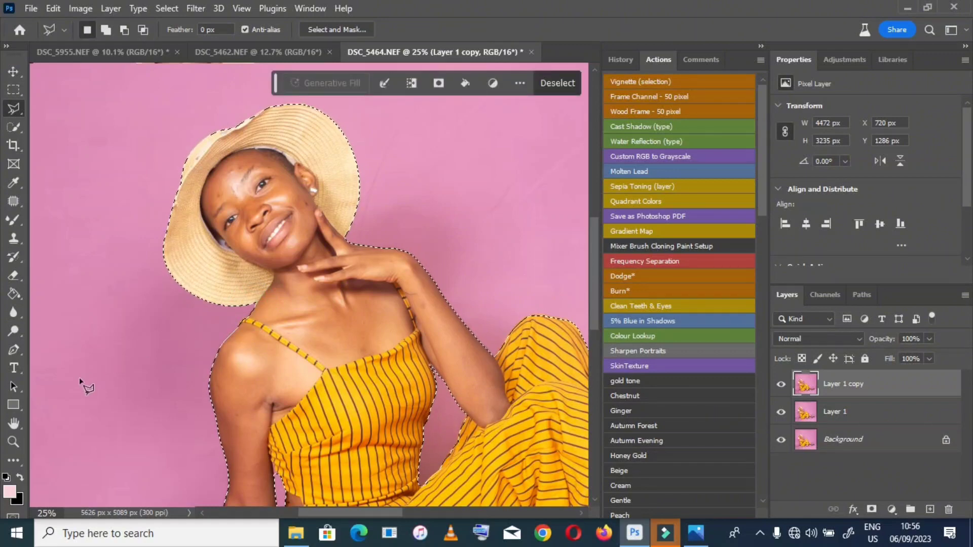
{"action": "double_click", "coordinate": [13, 424]}
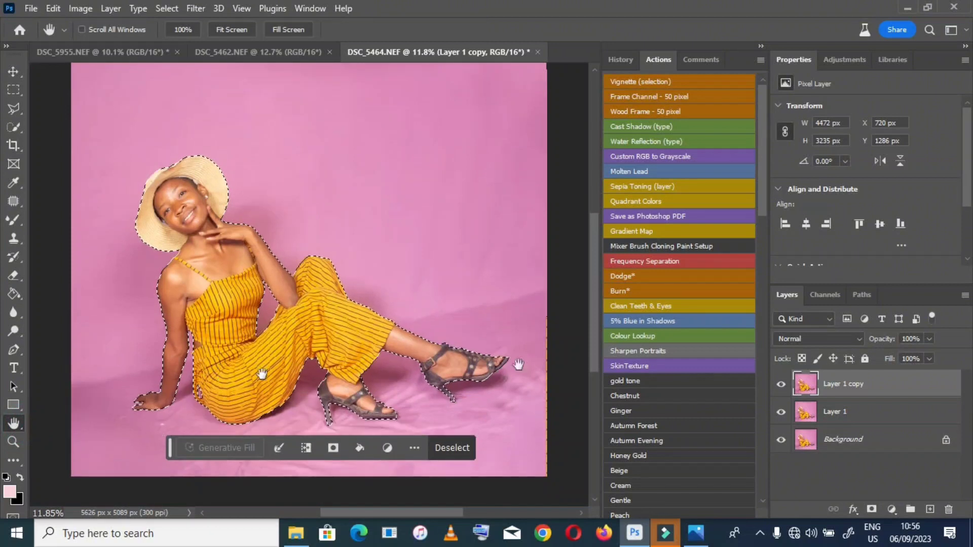
Mask Layer 1 copy to the woman and duplicate Layer 1 into a new layer
{"action": "left_click", "coordinate": [871, 510]}
{"action": "left_click", "coordinate": [859, 413]}
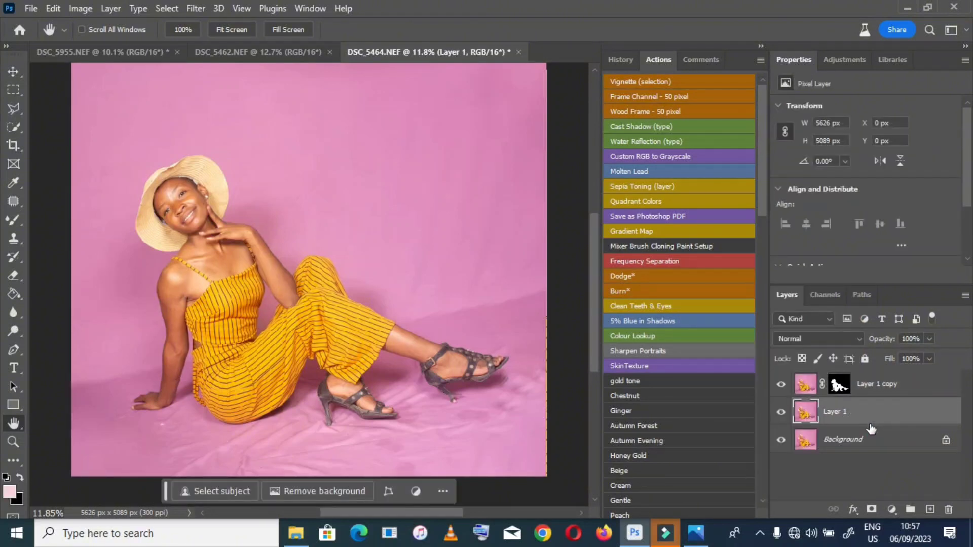
{"action": "key", "text": "ctrl+j"}
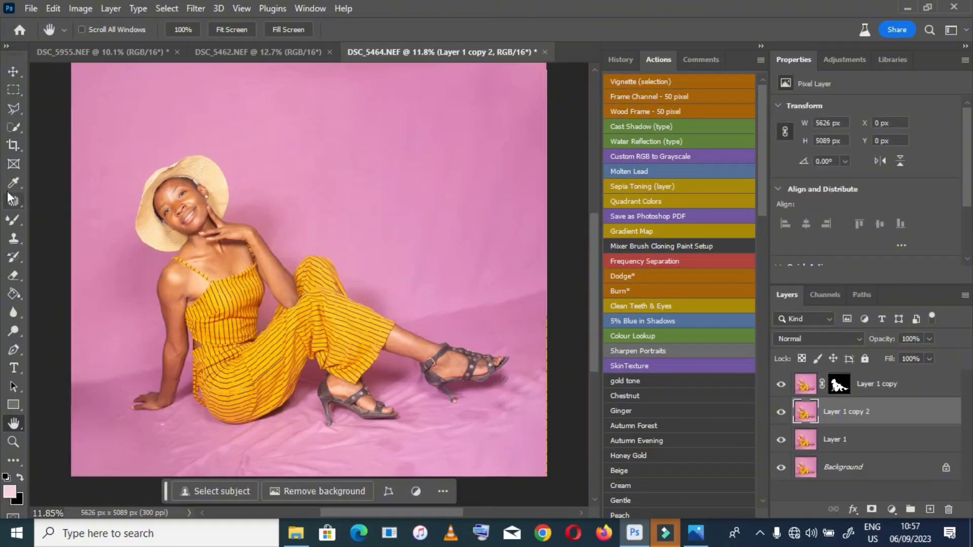
Run Select Subject on the woman and add the left heel and right shoe
{"action": "left_click", "coordinate": [14, 129]}
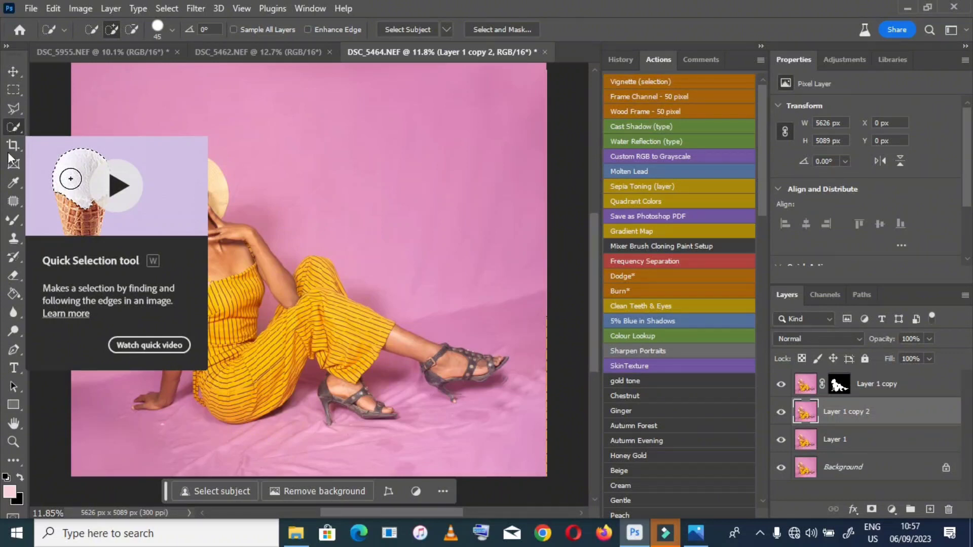
{"action": "left_click", "coordinate": [402, 29]}
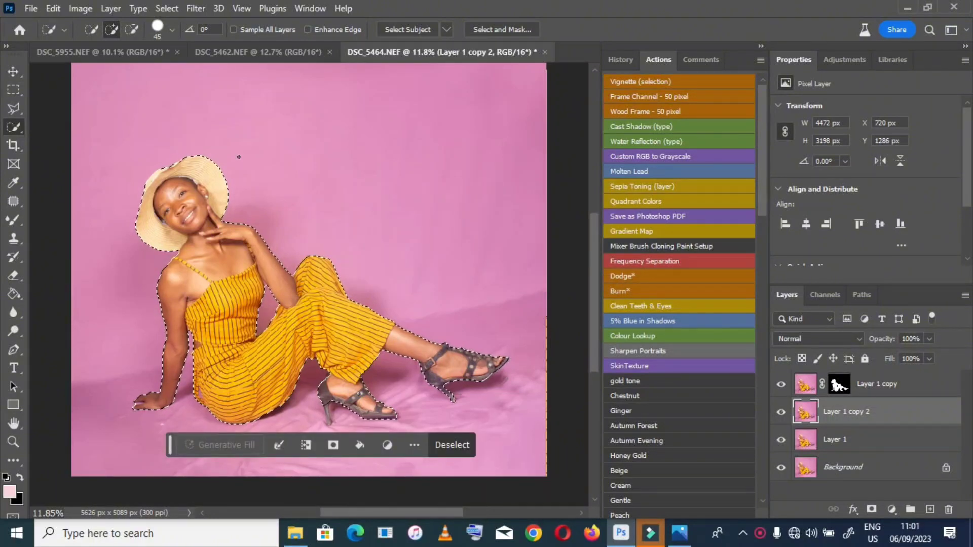
{"action": "left_click", "coordinate": [326, 411]}
{"action": "left_click", "coordinate": [479, 376]}
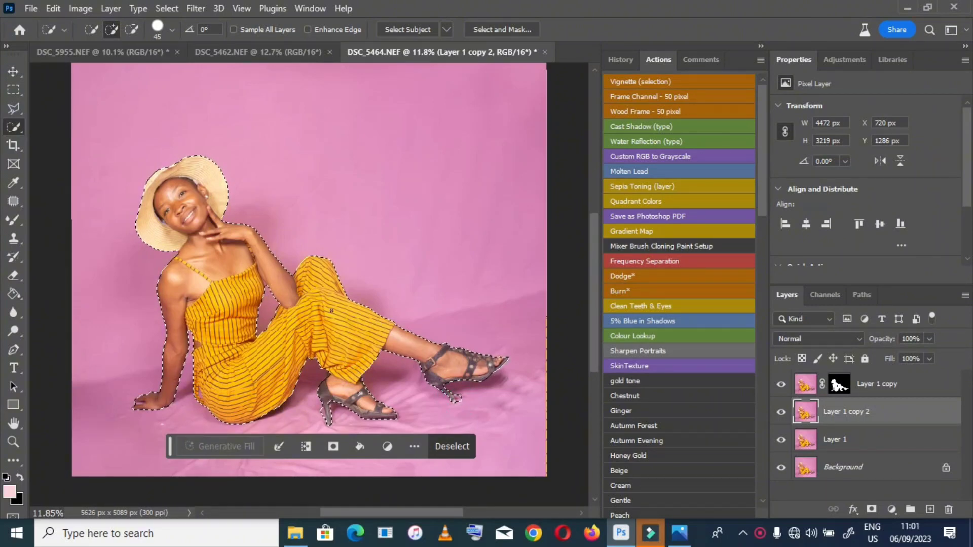
Expand the selection around the woman by 30 pixels
{"action": "left_click", "coordinate": [168, 9]}
{"action": "mouse_move", "coordinate": [269, 224]}
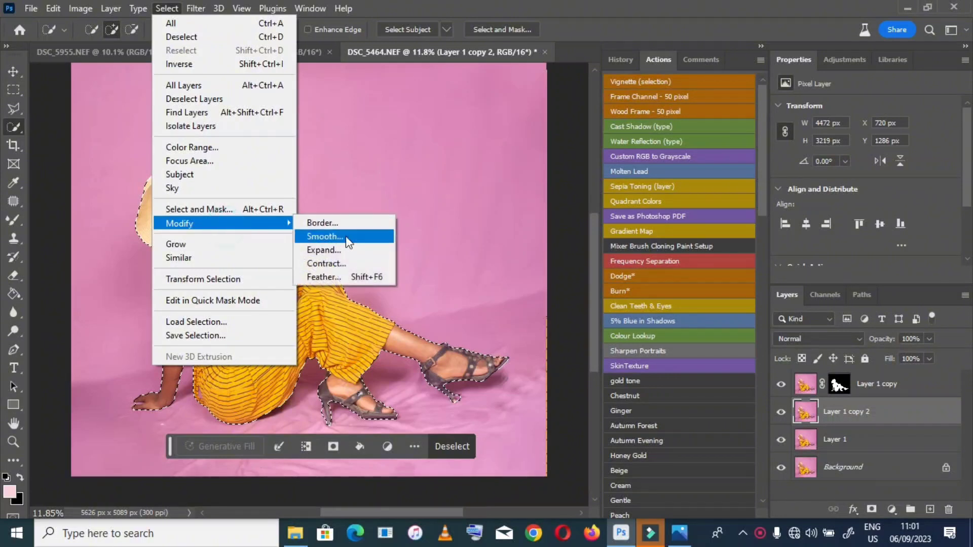
{"action": "left_click", "coordinate": [348, 252]}
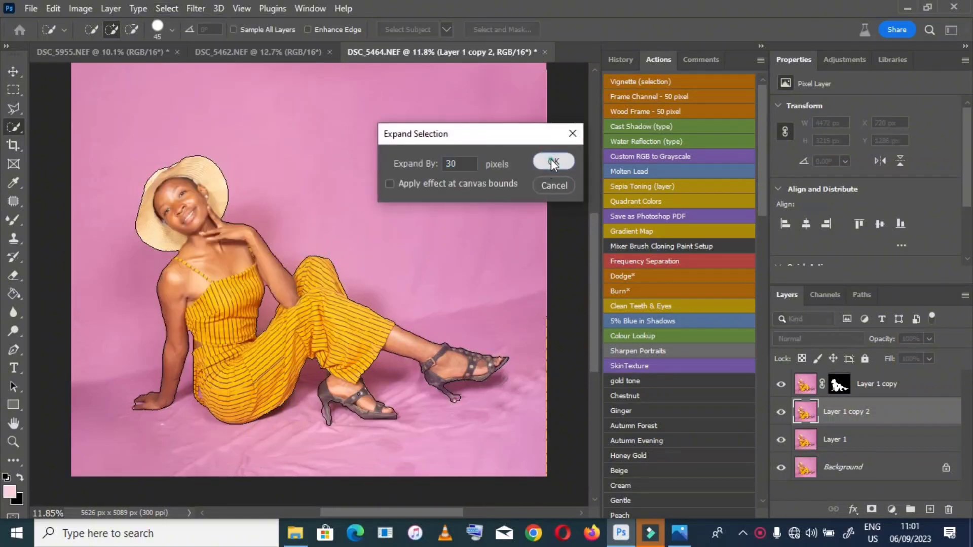
{"action": "left_click", "coordinate": [552, 159]}
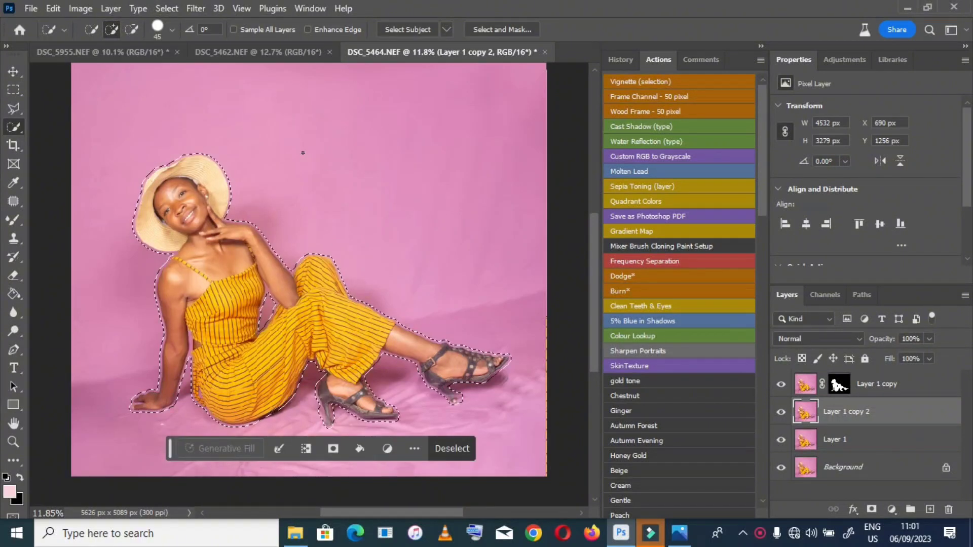
Content-Aware fill the expanded selection on Layer 1 copy 2
{"action": "right_click", "coordinate": [303, 153]}
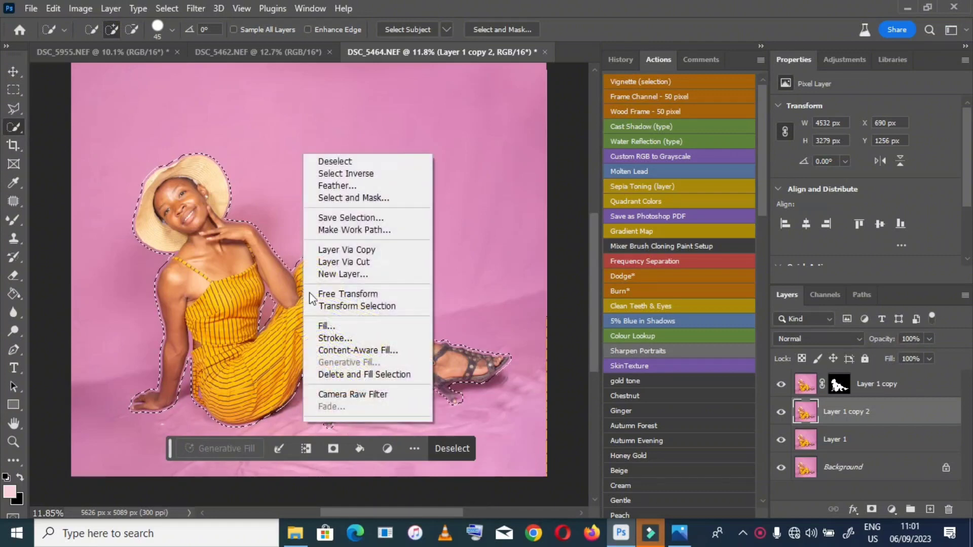
{"action": "left_click", "coordinate": [320, 324]}
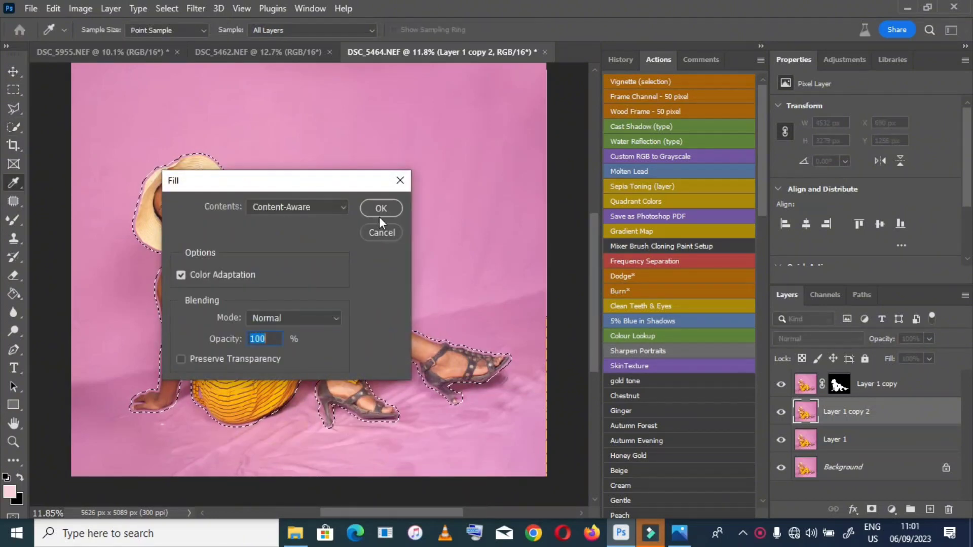
{"action": "left_click", "coordinate": [381, 208]}
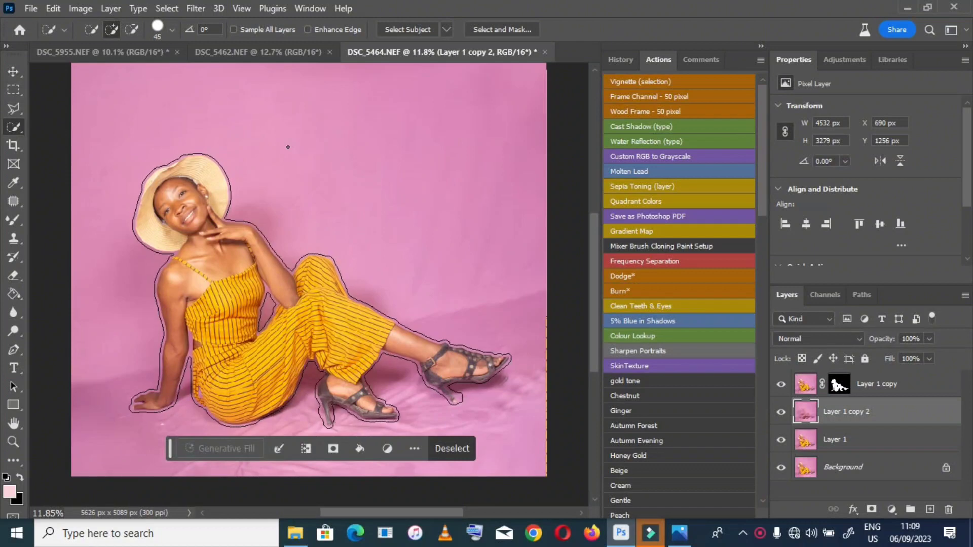
Cancel a second fill, hide Layer 1 copy to check the backdrop, and deselect
{"action": "right_click", "coordinate": [334, 145]}
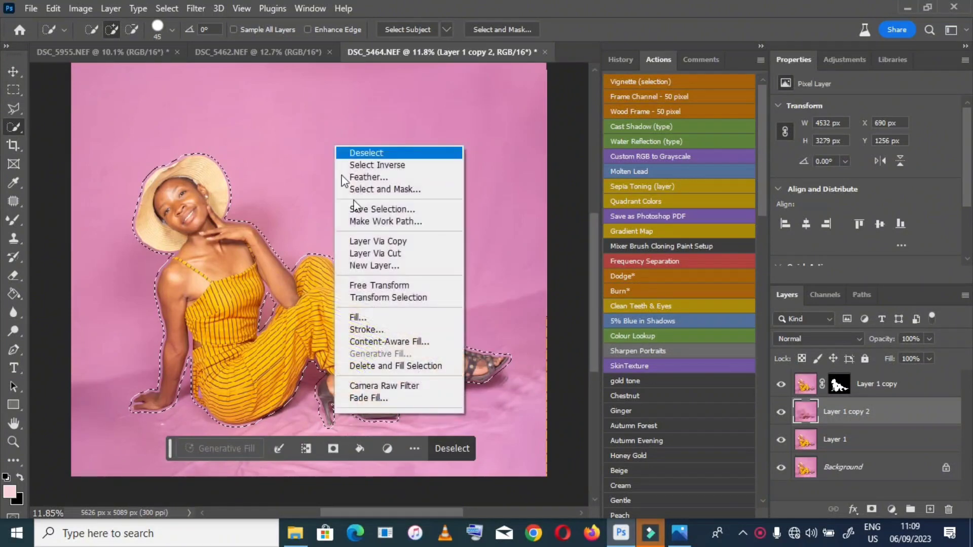
{"action": "left_click", "coordinate": [381, 316]}
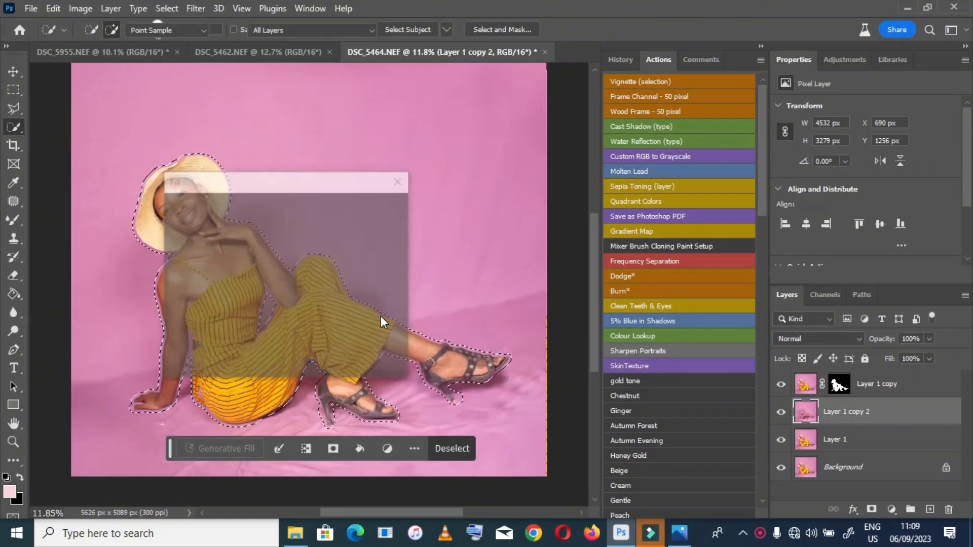
{"action": "left_click", "coordinate": [381, 233]}
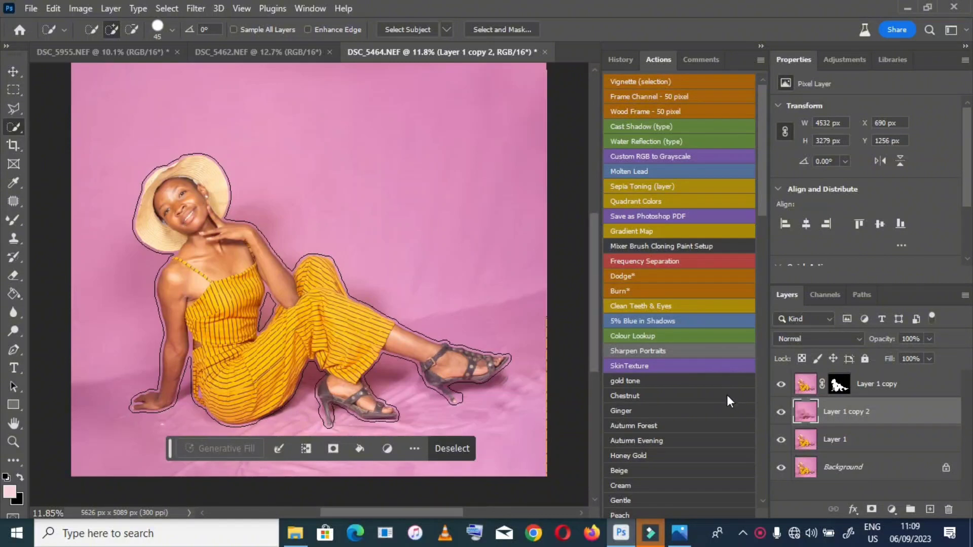
{"action": "left_click", "coordinate": [781, 385]}
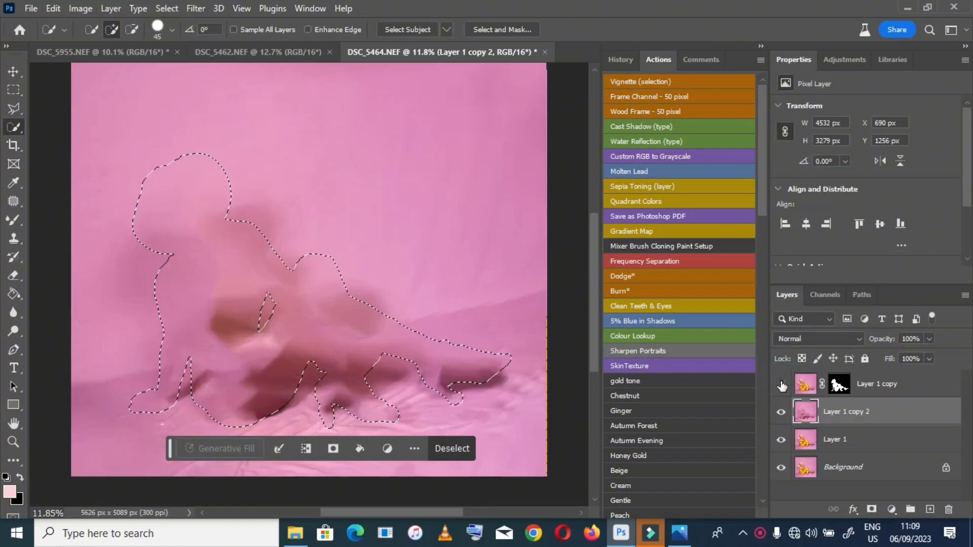
{"action": "right_click", "coordinate": [274, 152]}
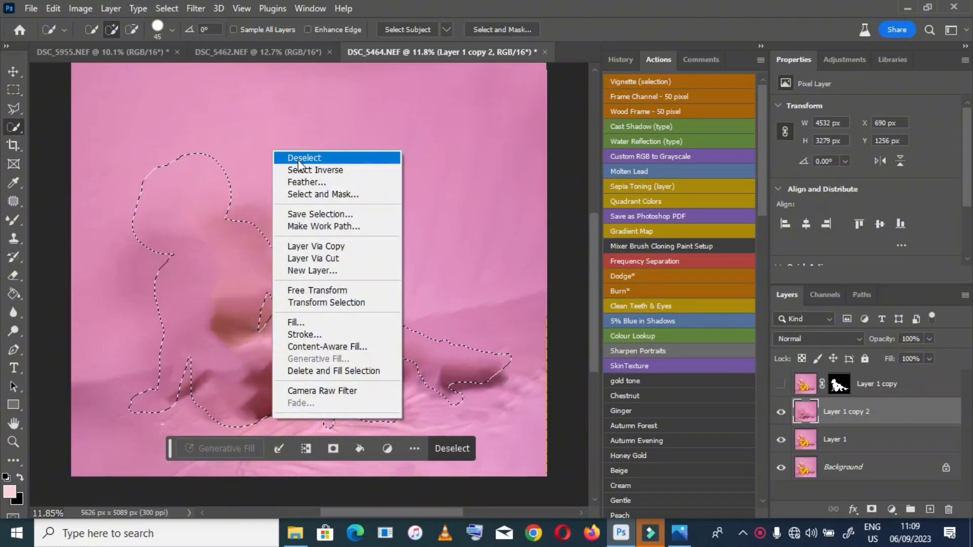
{"action": "left_click", "coordinate": [296, 158]}
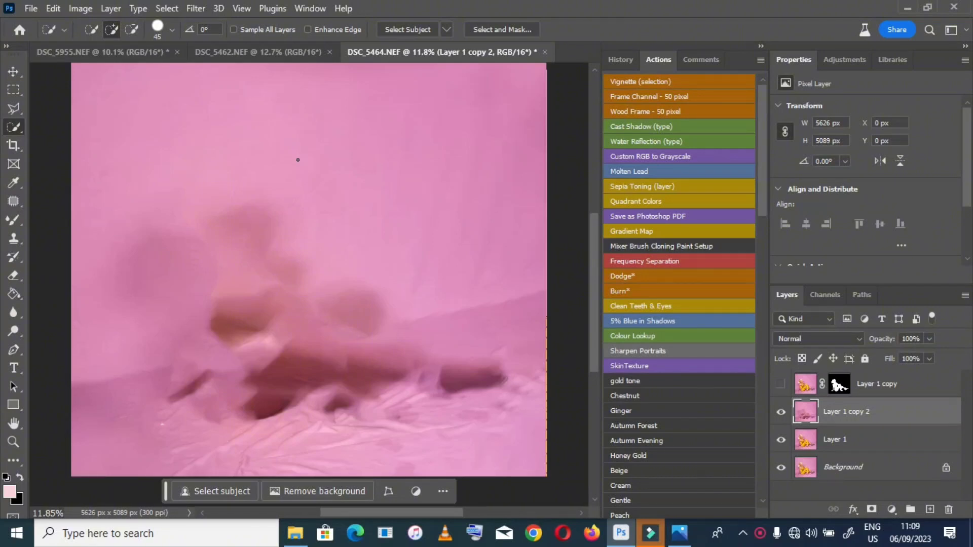
Lasso a band across the floor line and patch it with cleaner nearby backdrop
{"action": "left_click", "coordinate": [14, 108]}
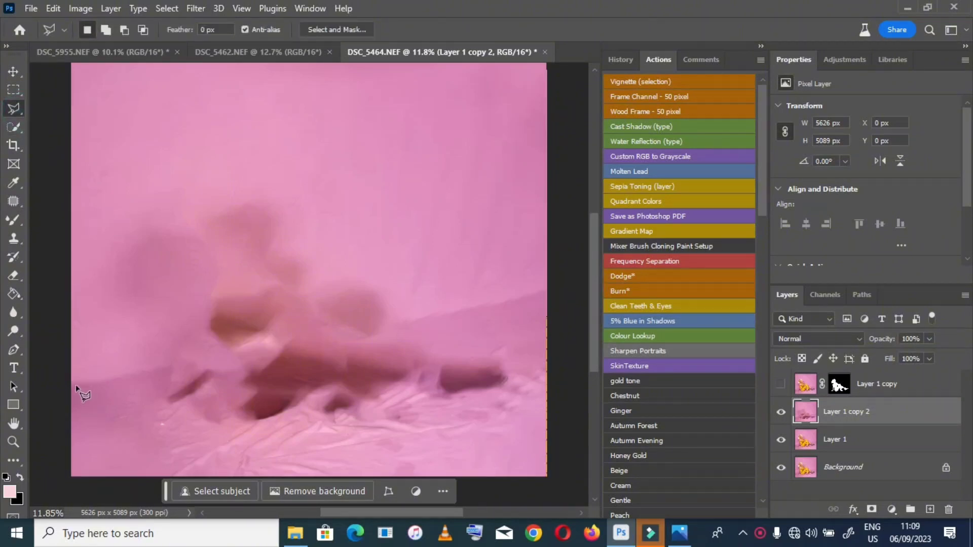
{"action": "left_click", "coordinate": [57, 374]}
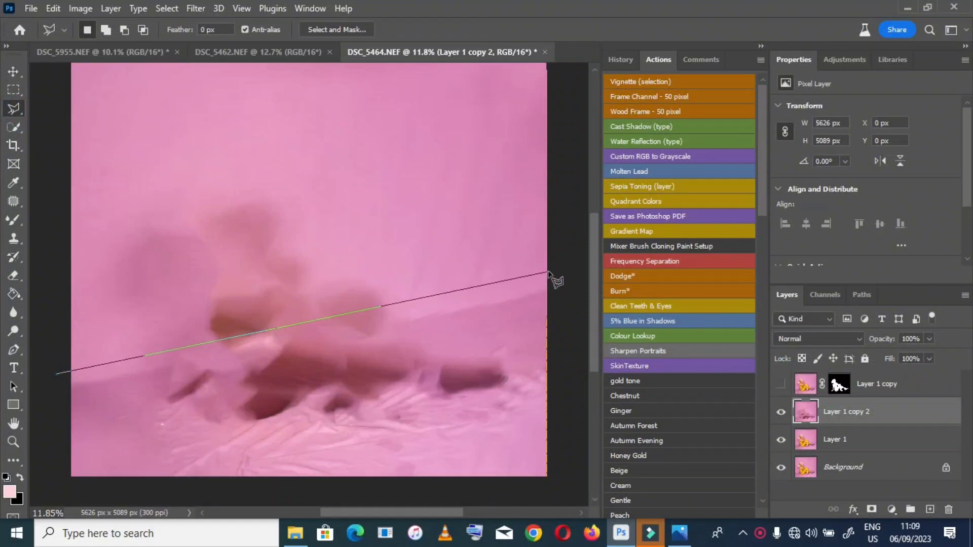
{"action": "left_click", "coordinate": [550, 272]}
{"action": "left_click", "coordinate": [550, 301]}
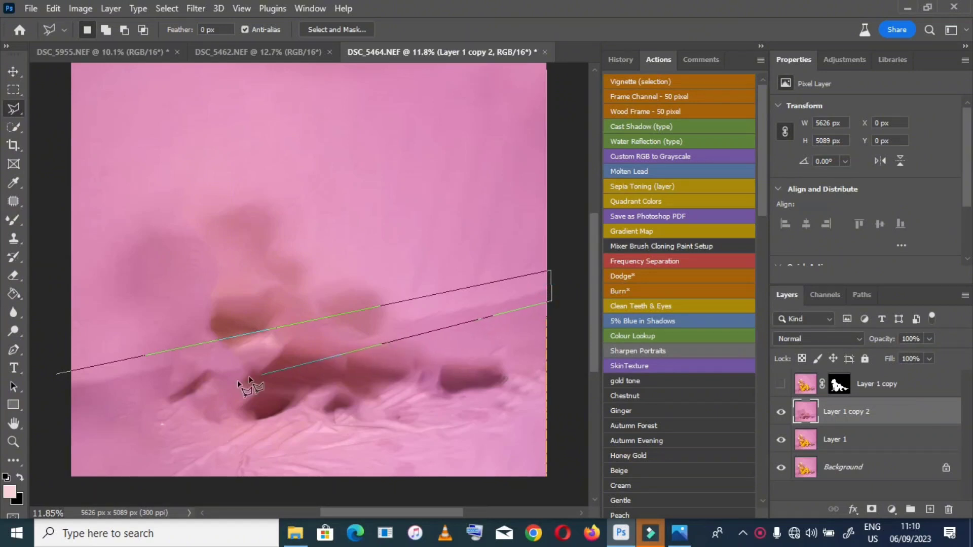
{"action": "left_click", "coordinate": [62, 399]}
{"action": "left_click", "coordinate": [13, 202]}
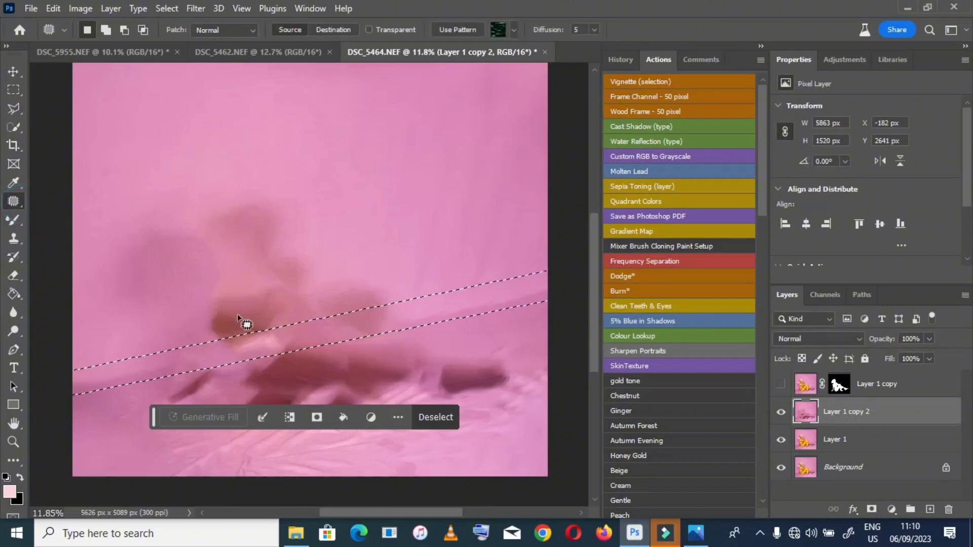
{"action": "left_click_drag", "start_coordinate": [281, 343], "coordinate": [277, 300]}
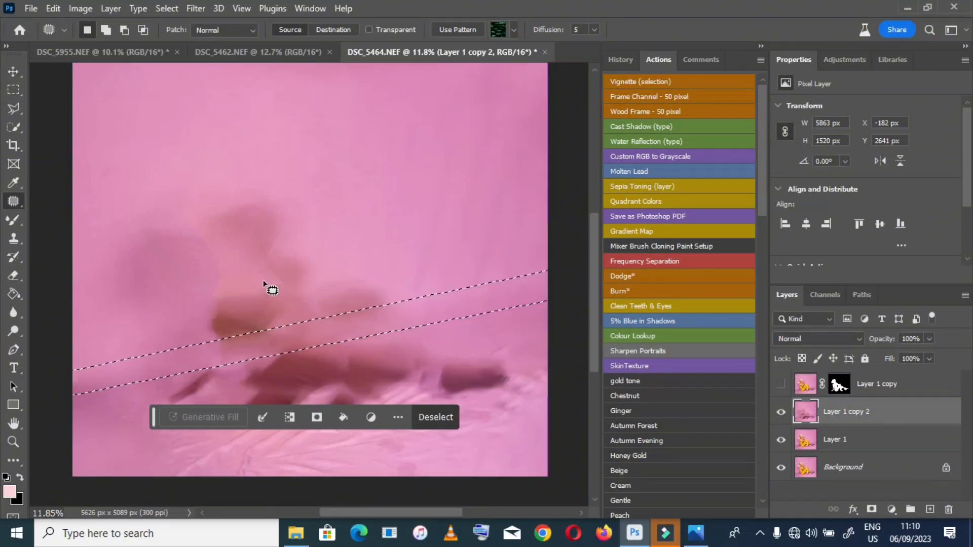
Deselect the band and make Layer 1 copy with the woman visible again
{"action": "right_click", "coordinate": [228, 253]}
{"action": "left_click", "coordinate": [241, 259]}
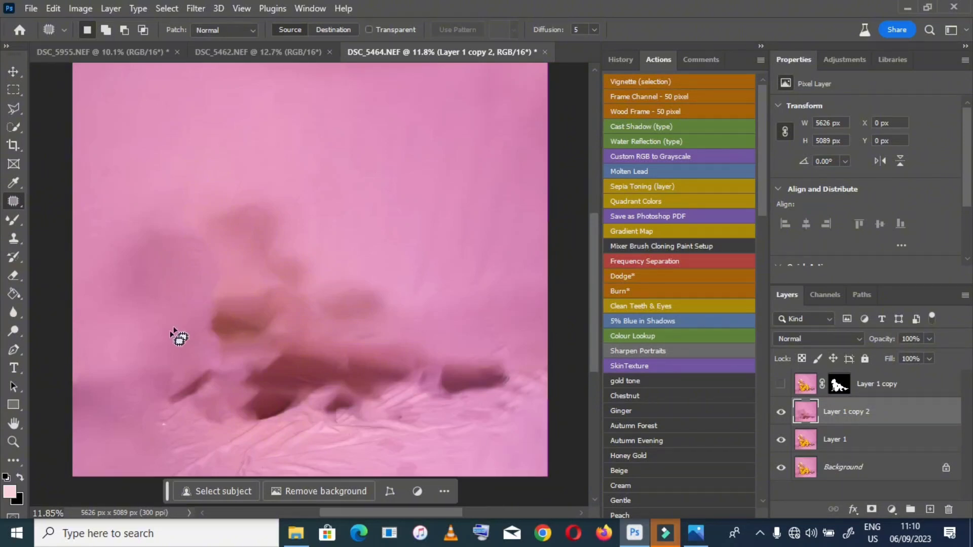
{"action": "left_click", "coordinate": [221, 373]}
{"action": "left_click", "coordinate": [780, 386]}
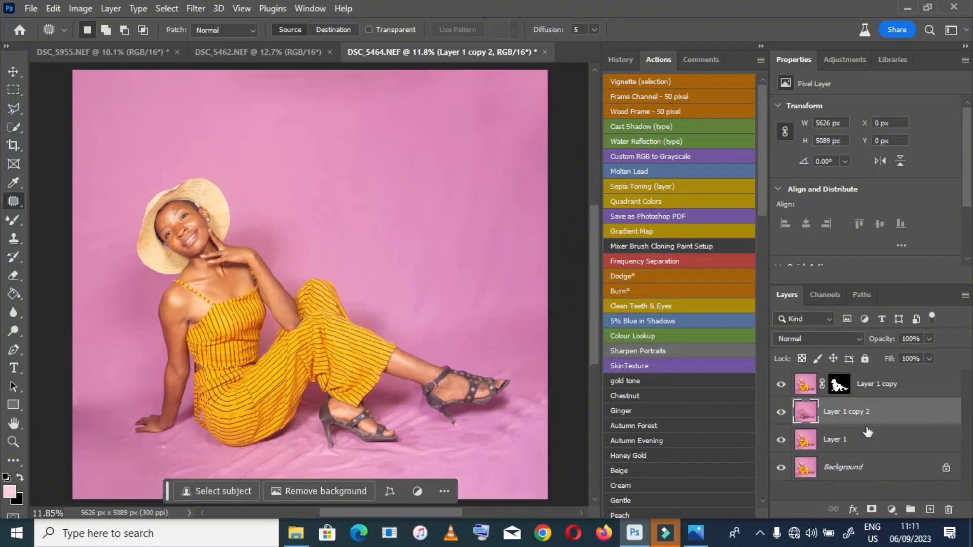
Duplicate the layer and add a Hue/Saturation layer with Magentas and Reds saturation near -100
{"action": "key", "text": "ctrl+j"}
{"action": "left_click", "coordinate": [892, 509]}
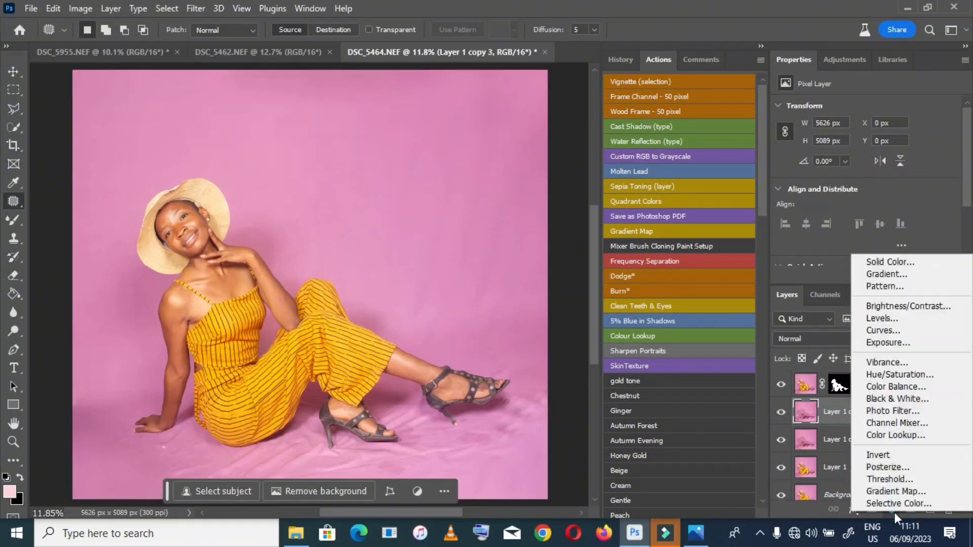
{"action": "left_click", "coordinate": [899, 375]}
{"action": "left_click", "coordinate": [835, 130]}
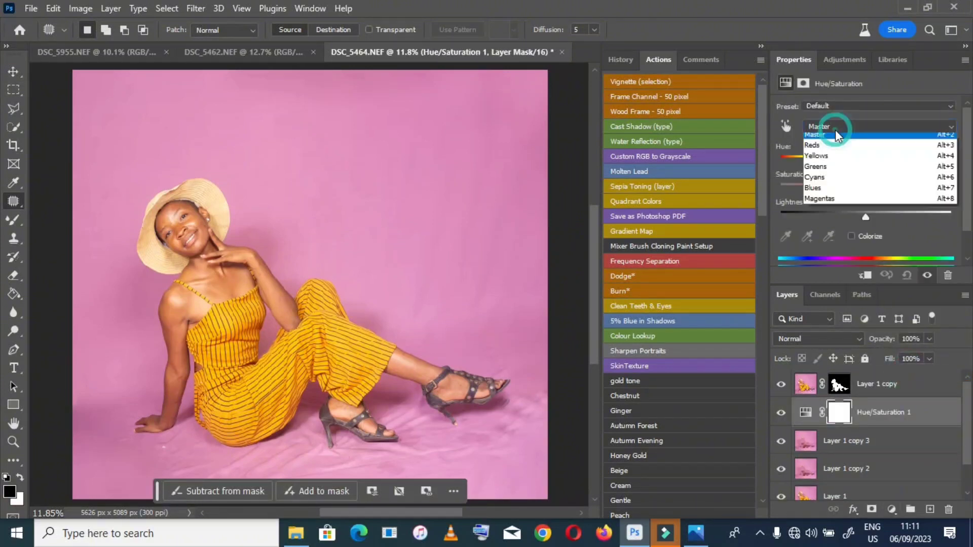
{"action": "left_click", "coordinate": [862, 187]}
{"action": "left_click_drag", "start_coordinate": [864, 189], "coordinate": [759, 195]}
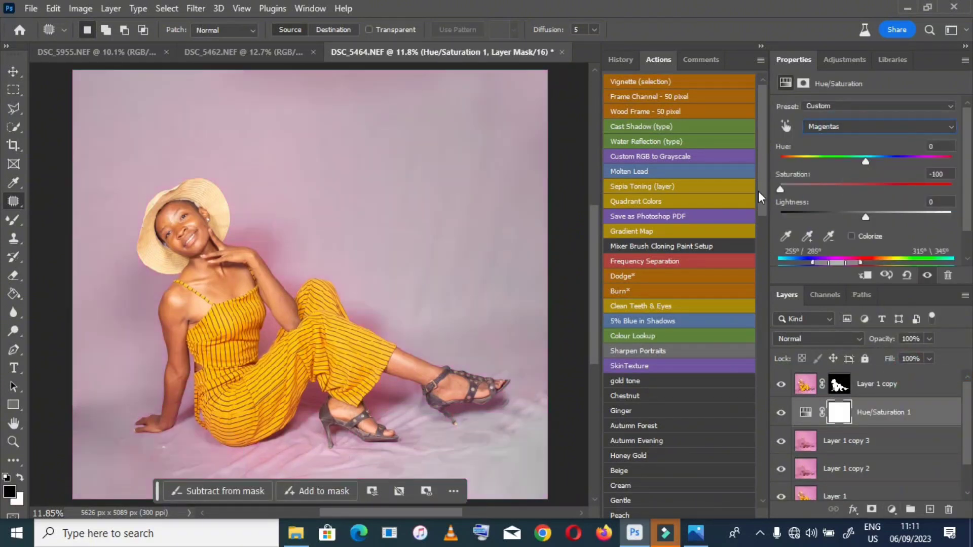
{"action": "left_click", "coordinate": [837, 127]}
{"action": "left_click", "coordinate": [830, 152]}
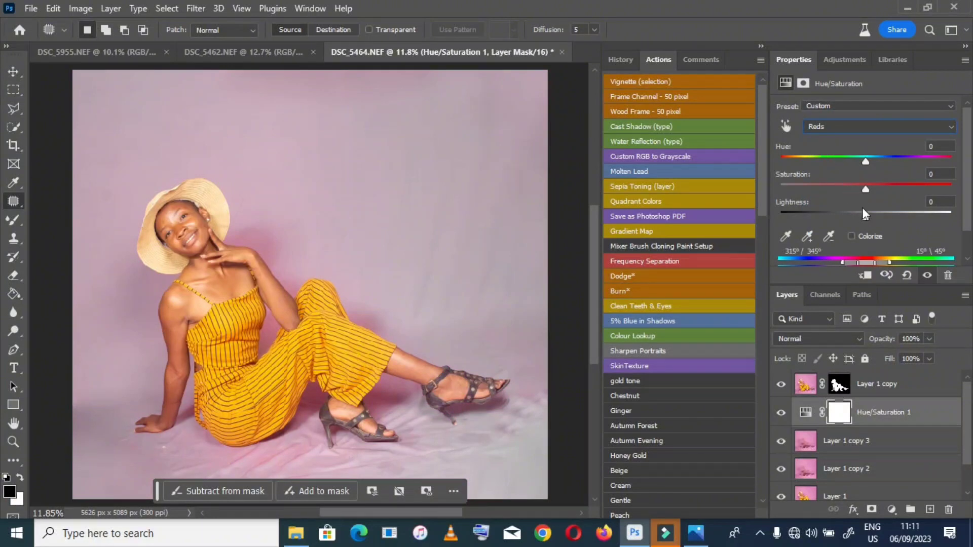
{"action": "left_click_drag", "start_coordinate": [865, 189], "coordinate": [783, 188]}
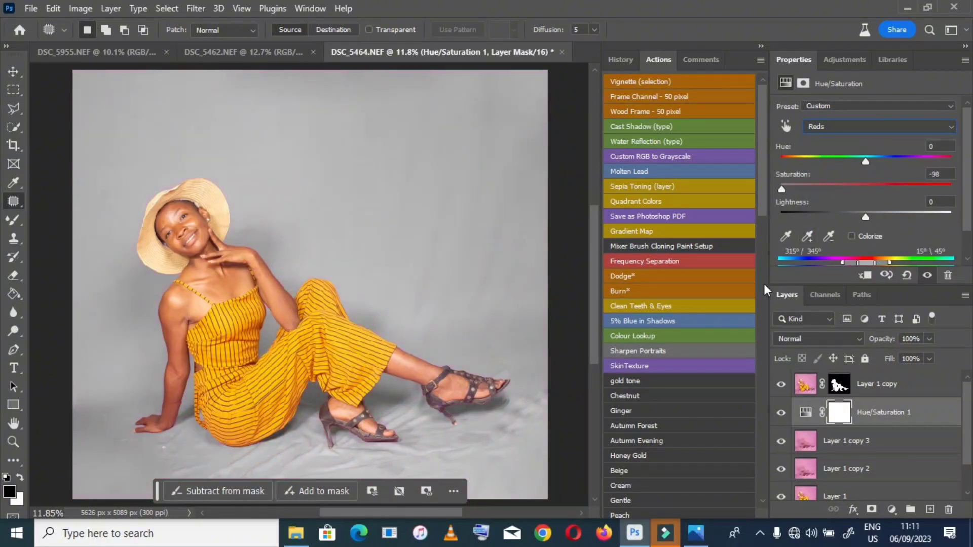
Add Hue/Saturation 2 above Layer 1 copy for Magentas, clipped to the woman's layer
{"action": "left_click", "coordinate": [917, 385]}
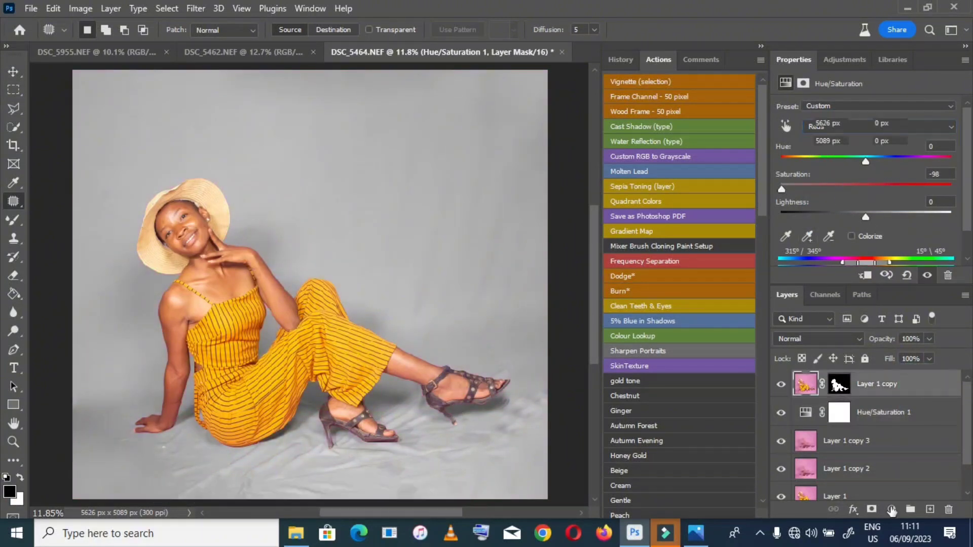
{"action": "left_click", "coordinate": [891, 509]}
{"action": "left_click", "coordinate": [923, 367]}
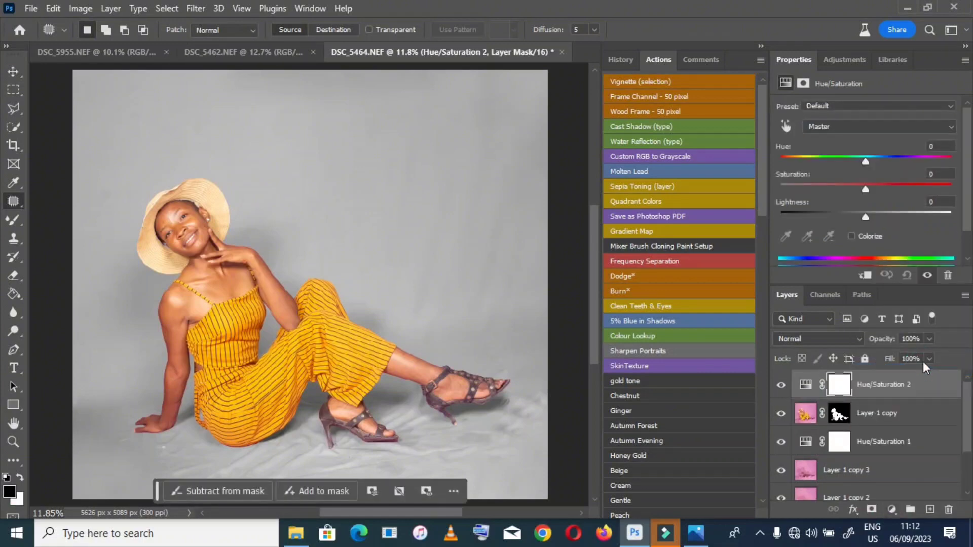
{"action": "left_click", "coordinate": [871, 126]}
{"action": "left_click", "coordinate": [818, 206]}
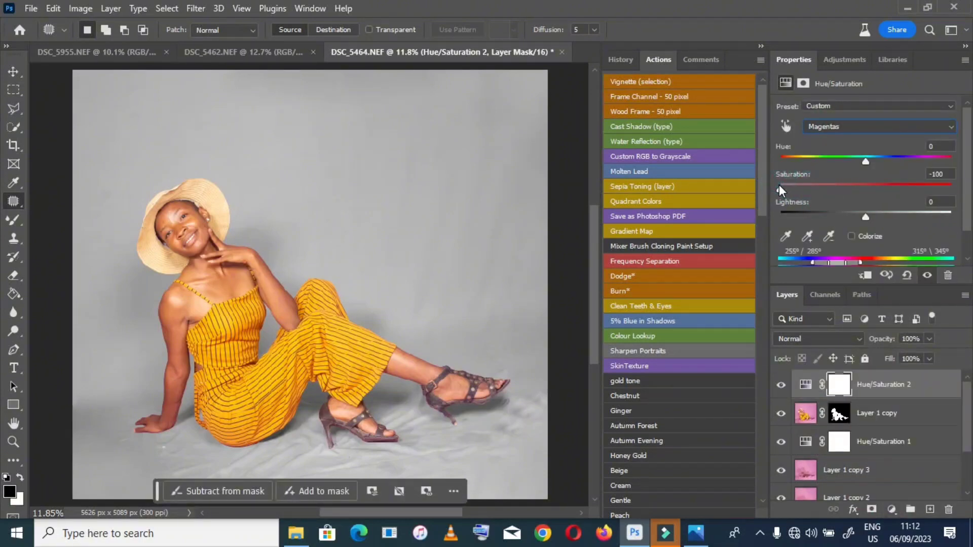
{"action": "right_click", "coordinate": [935, 382]}
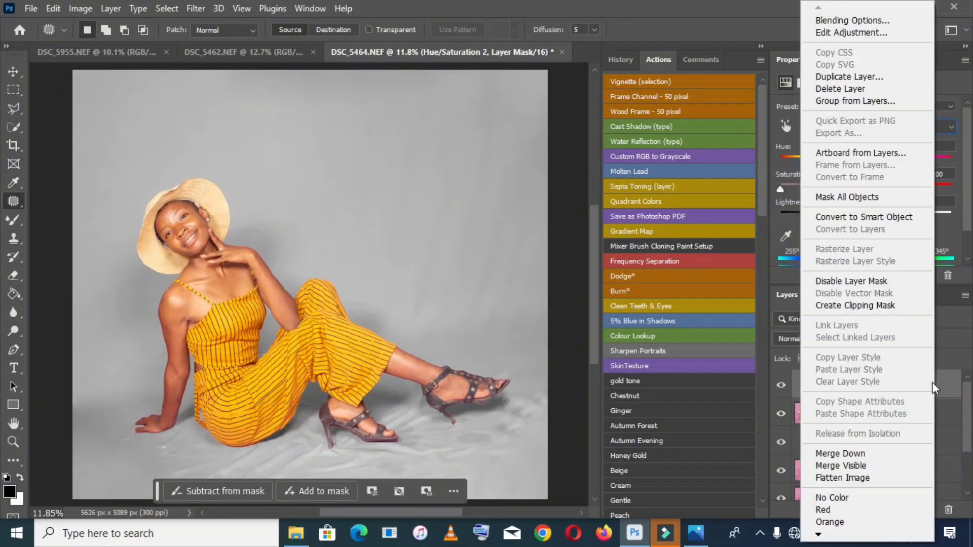
{"action": "left_click", "coordinate": [851, 367]}
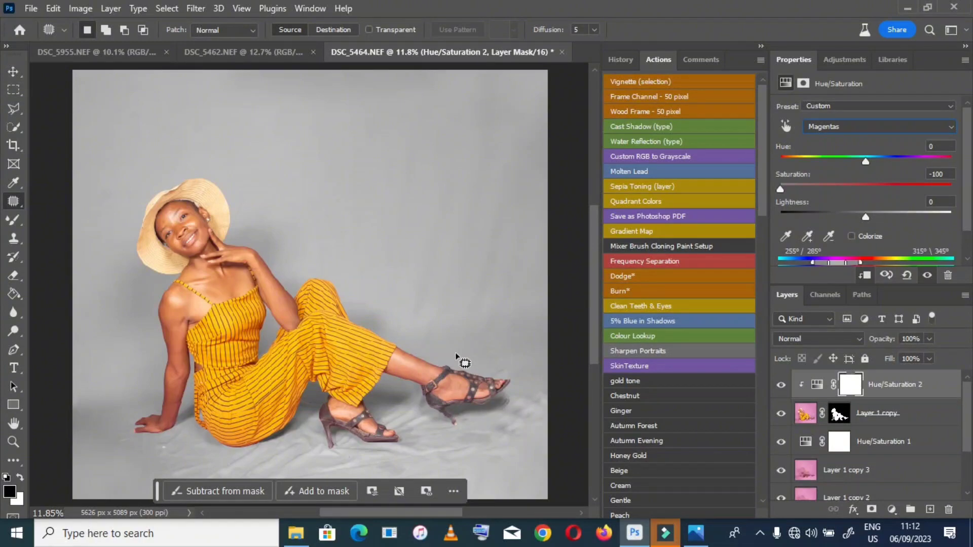
{"action": "mouse_move", "coordinate": [295, 533]}
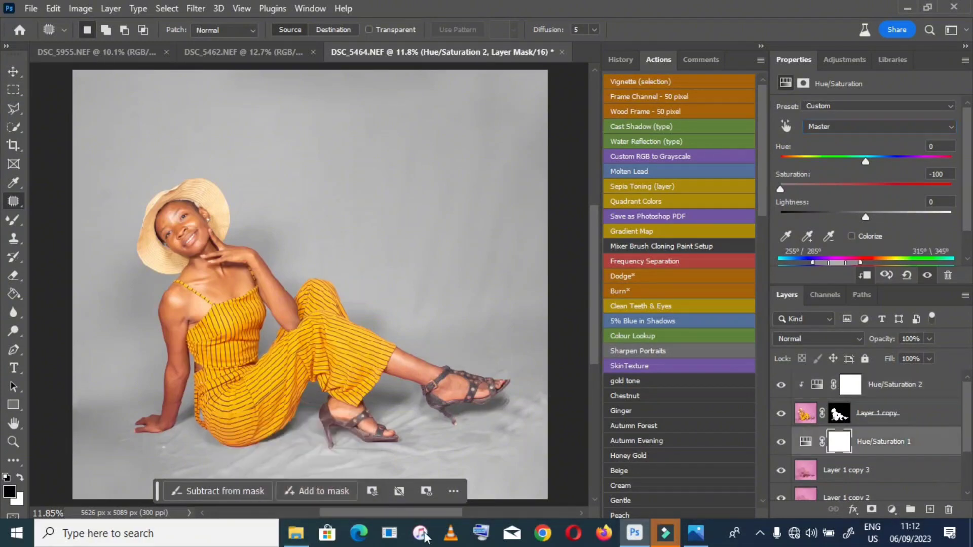
{"action": "left_click", "coordinate": [314, 410]}
Drag the balloon-elephant image from E:\AMOPIXEL FULL PACK\PHOTOGRAPHER SAFARI\VINT into Photoshop
{"action": "left_click", "coordinate": [63, 439]}
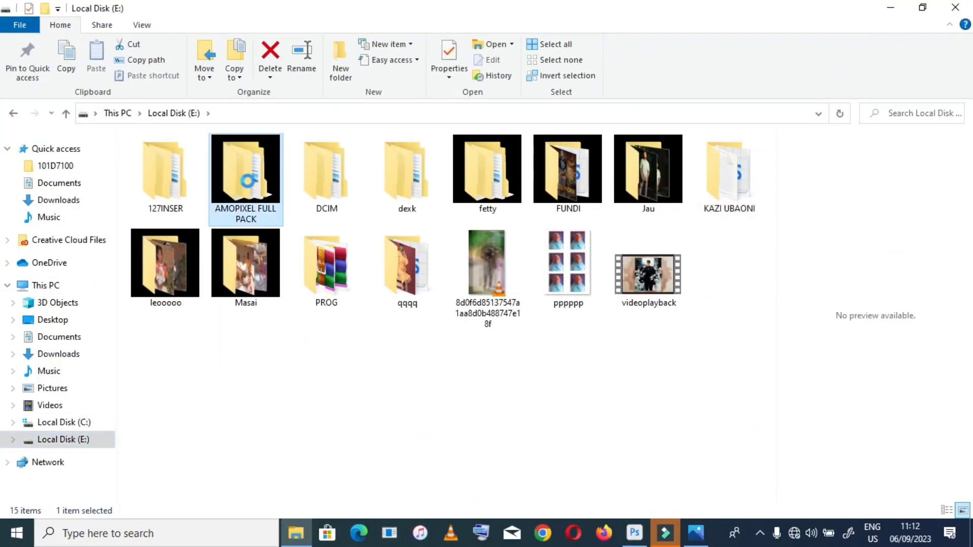
{"action": "double_click", "coordinate": [250, 186]}
{"action": "double_click", "coordinate": [196, 160]}
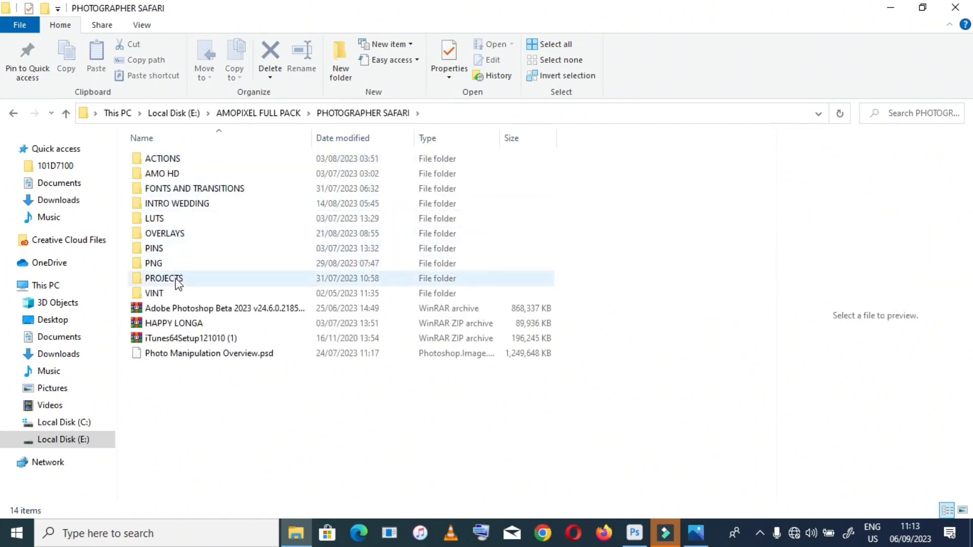
{"action": "double_click", "coordinate": [176, 290]}
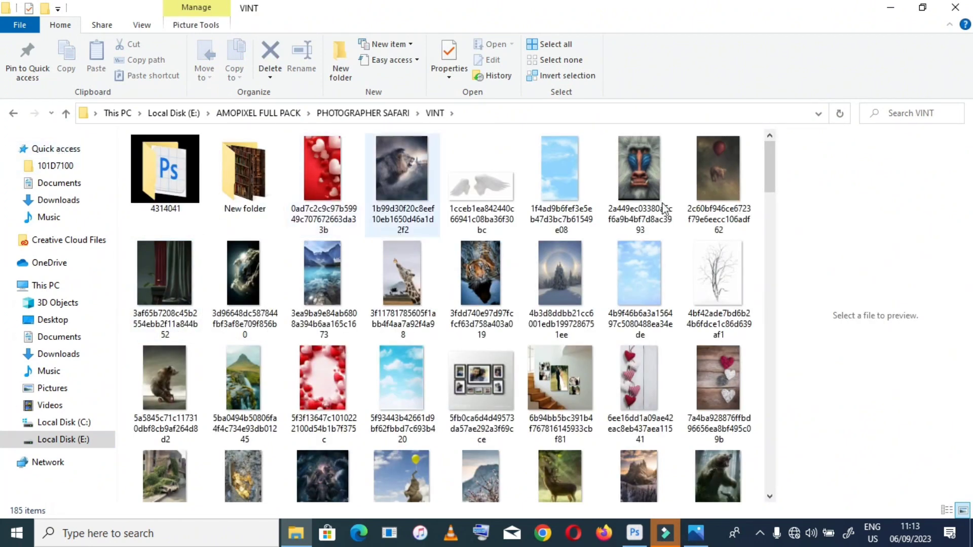
{"action": "left_click_drag", "start_coordinate": [717, 167], "coordinate": [582, 56]}
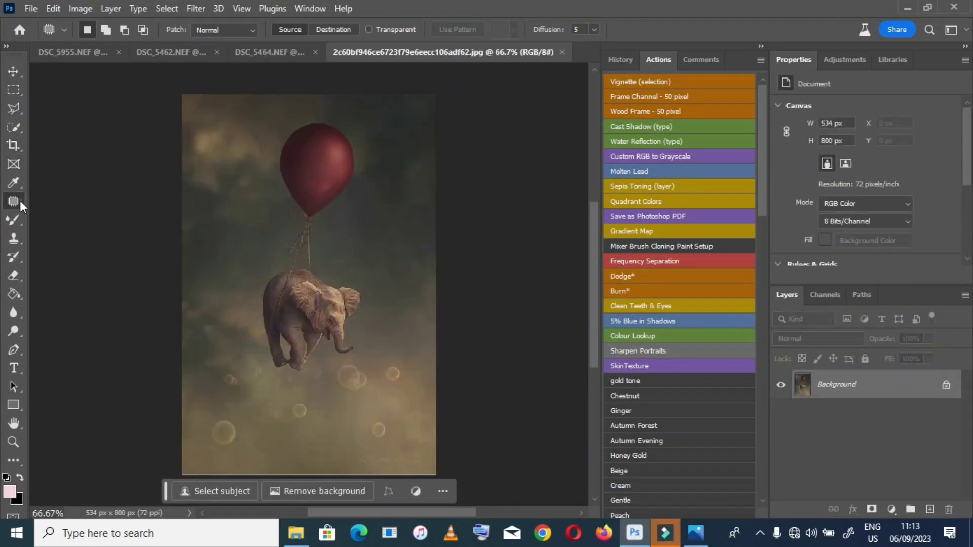
Outline the balloon and elephant, Content-Aware fill them away, and deselect
{"action": "left_click_drag", "start_coordinate": [285, 130], "coordinate": [280, 189]}
{"action": "mouse_move", "coordinate": [260, 302]}
{"action": "left_mouse_down"}
{"action": "mouse_move", "coordinate": [265, 369]}
{"action": "mouse_move", "coordinate": [318, 346]}
{"action": "mouse_move", "coordinate": [352, 356]}
{"action": "mouse_move", "coordinate": [360, 310]}
{"action": "left_mouse_up"}
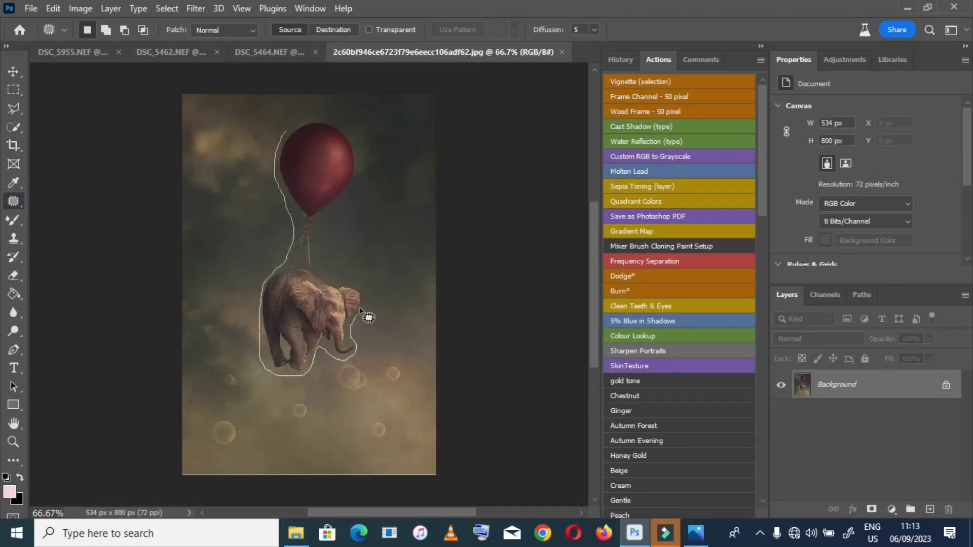
{"action": "left_click_drag", "start_coordinate": [343, 210], "coordinate": [304, 123]}
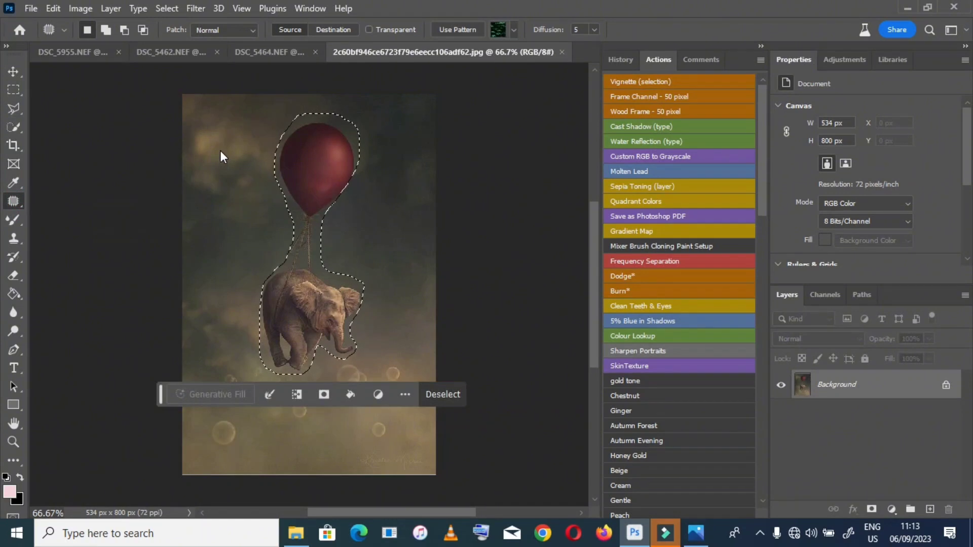
{"action": "right_click", "coordinate": [379, 233]}
{"action": "left_click", "coordinate": [421, 404]}
{"action": "left_click", "coordinate": [371, 213]}
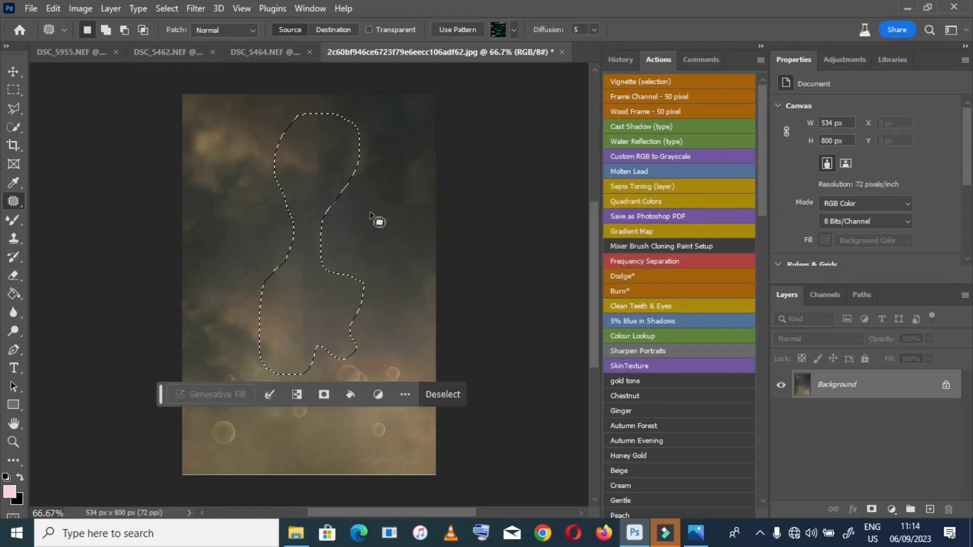
{"action": "key", "text": "ctrl+d"}
Patch away the bokeh bubbles, the corner signature and a leftover spot, then deselect
{"action": "left_click_drag", "start_coordinate": [383, 371], "coordinate": [384, 370]}
{"action": "mouse_move", "coordinate": [392, 372]}
{"action": "left_mouse_down"}
{"action": "mouse_move", "coordinate": [385, 329]}
{"action": "mouse_move", "coordinate": [335, 377]}
{"action": "mouse_move", "coordinate": [371, 371]}
{"action": "left_mouse_up"}
{"action": "left_click_drag", "start_coordinate": [351, 376], "coordinate": [351, 324]}
{"action": "left_click_drag", "start_coordinate": [310, 400], "coordinate": [310, 399]}
{"action": "left_click_drag", "start_coordinate": [301, 410], "coordinate": [303, 362]}
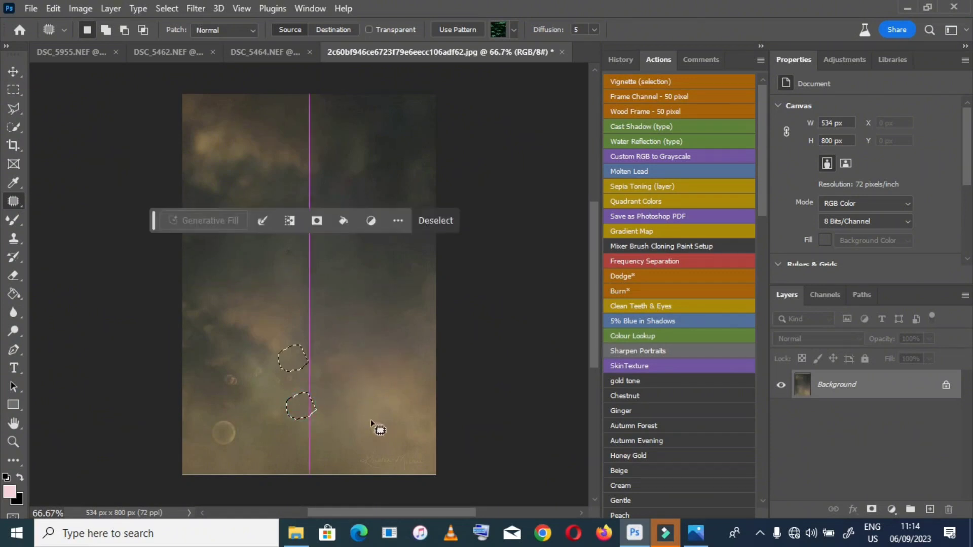
{"action": "left_click_drag", "start_coordinate": [373, 419], "coordinate": [374, 387]}
{"action": "mouse_move", "coordinate": [362, 451]}
{"action": "left_mouse_down"}
{"action": "mouse_move", "coordinate": [406, 444]}
{"action": "mouse_move", "coordinate": [363, 451]}
{"action": "mouse_move", "coordinate": [389, 404]}
{"action": "left_mouse_up"}
{"action": "mouse_move", "coordinate": [243, 439]}
{"action": "left_mouse_down"}
{"action": "mouse_move", "coordinate": [220, 451]}
{"action": "mouse_move", "coordinate": [242, 438]}
{"action": "left_mouse_up"}
{"action": "mouse_move", "coordinate": [239, 373]}
{"action": "left_mouse_down"}
{"action": "mouse_move", "coordinate": [232, 332]}
{"action": "mouse_move", "coordinate": [293, 375]}
{"action": "mouse_move", "coordinate": [243, 375]}
{"action": "left_mouse_up"}
{"action": "key", "text": "ctrl+d"}
{"action": "key", "text": "v"}
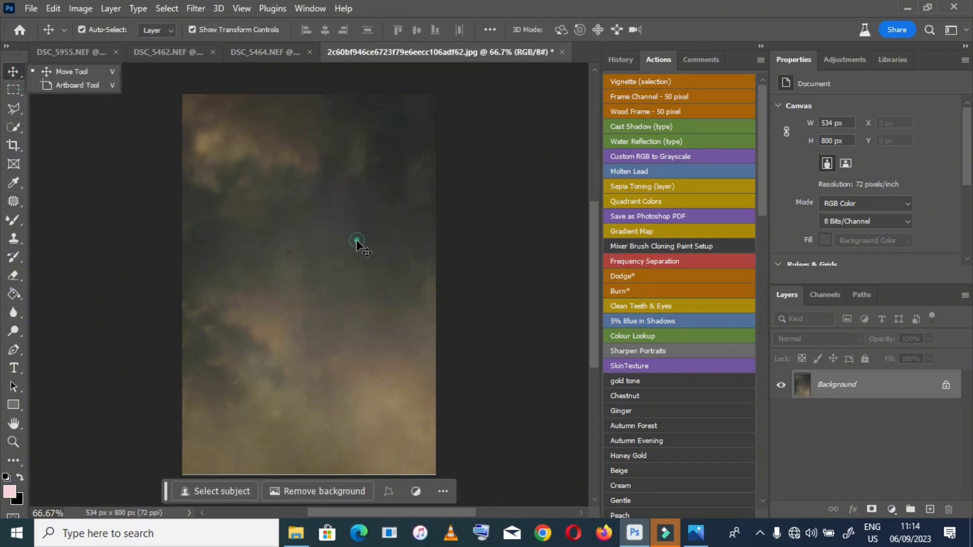
{"action": "left_click", "coordinate": [267, 52]}
Drop the cloud texture into the portrait and free-transform it to fill the whole canvas
{"action": "left_click_drag", "start_coordinate": [268, 52], "coordinate": [237, 200]}
{"action": "left_click", "coordinate": [464, 217]}
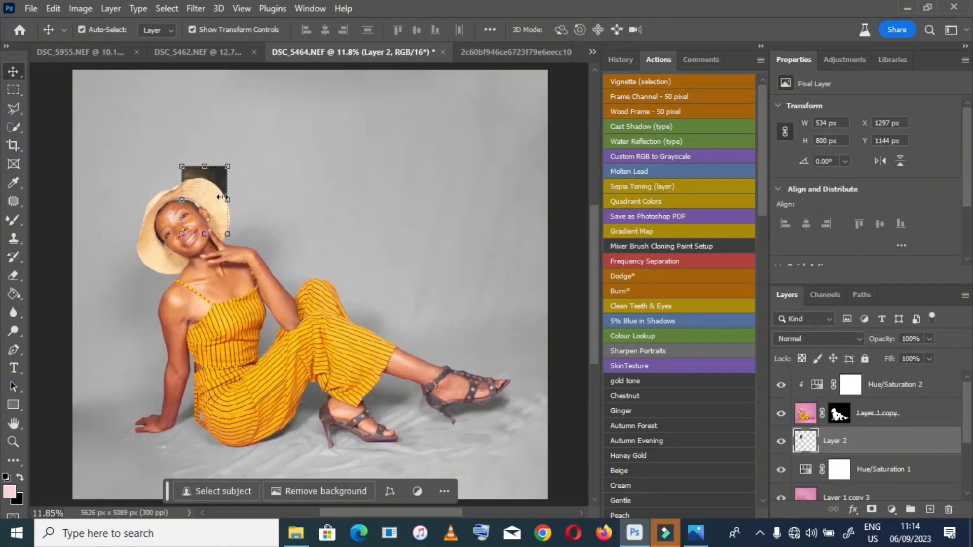
{"action": "left_click_drag", "start_coordinate": [454, 238], "coordinate": [486, 236]}
{"action": "left_click_drag", "start_coordinate": [374, 168], "coordinate": [355, 239]}
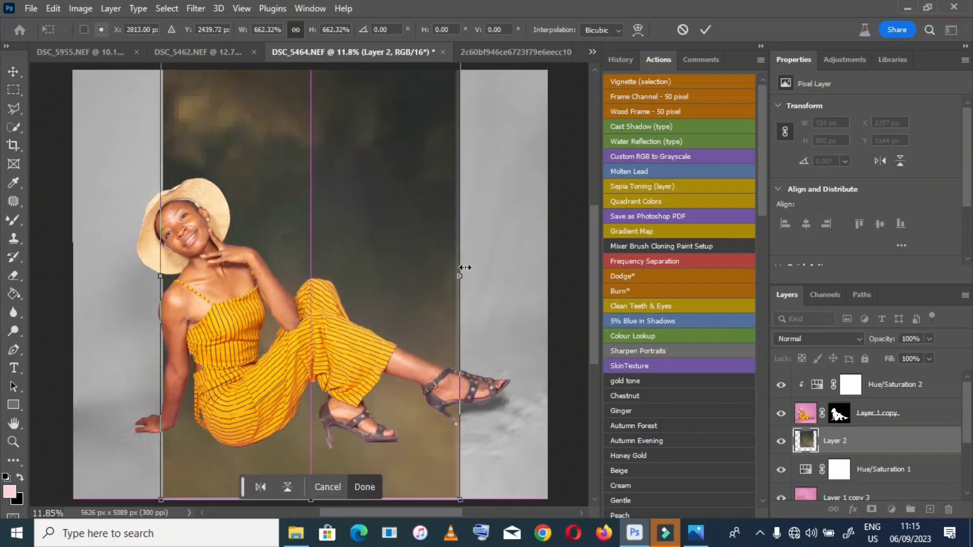
{"action": "left_click_drag", "start_coordinate": [463, 267], "coordinate": [429, 266]}
{"action": "left_click_drag", "start_coordinate": [346, 223], "coordinate": [354, 231]}
{"action": "left_click_drag", "start_coordinate": [452, 285], "coordinate": [555, 285]}
{"action": "left_click_drag", "start_coordinate": [169, 284], "coordinate": [66, 275]}
{"action": "key", "text": "Return"}
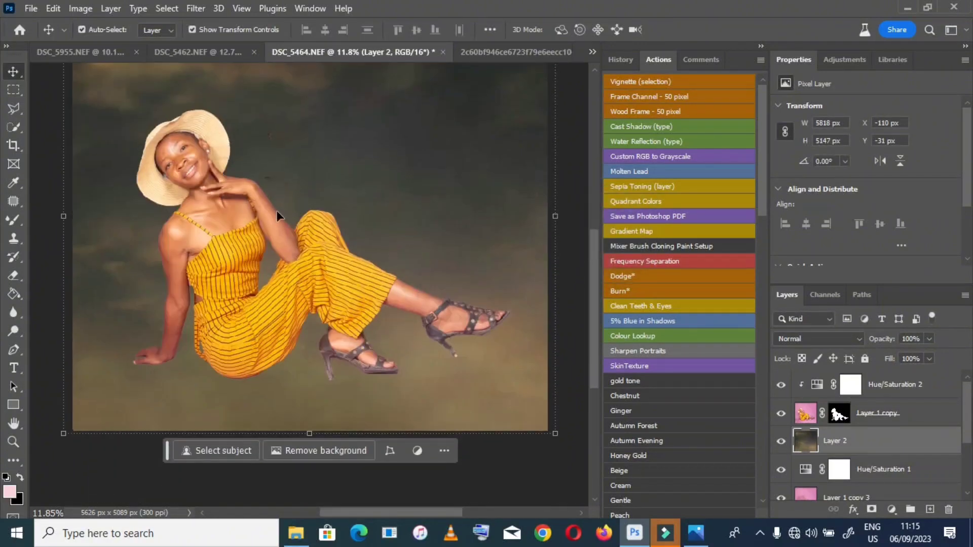
Set Layer 2 to Soft Light and toggle layer visibility to compare the backdrop
{"action": "left_click", "coordinate": [806, 339]}
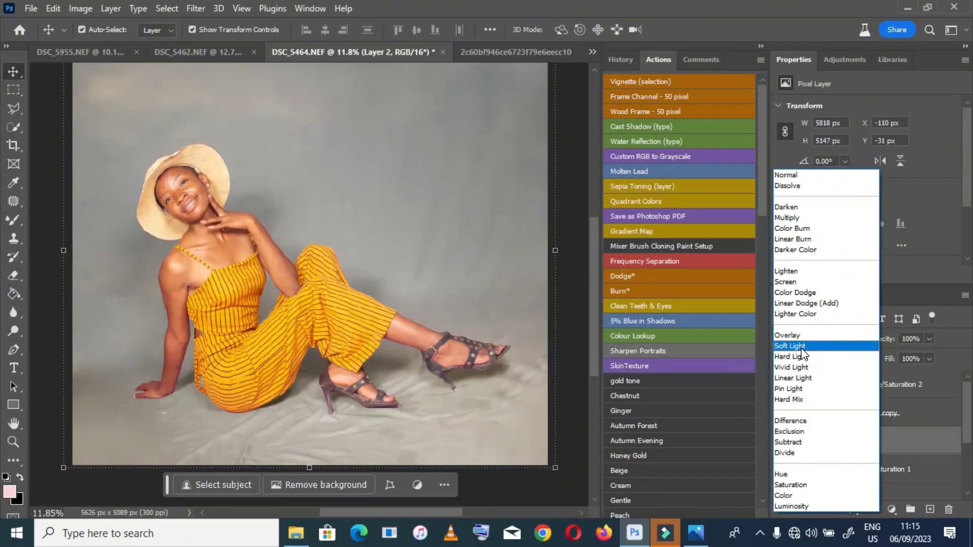
{"action": "left_click", "coordinate": [802, 347]}
{"action": "left_click", "coordinate": [781, 441]}
{"action": "left_click", "coordinate": [781, 441]}
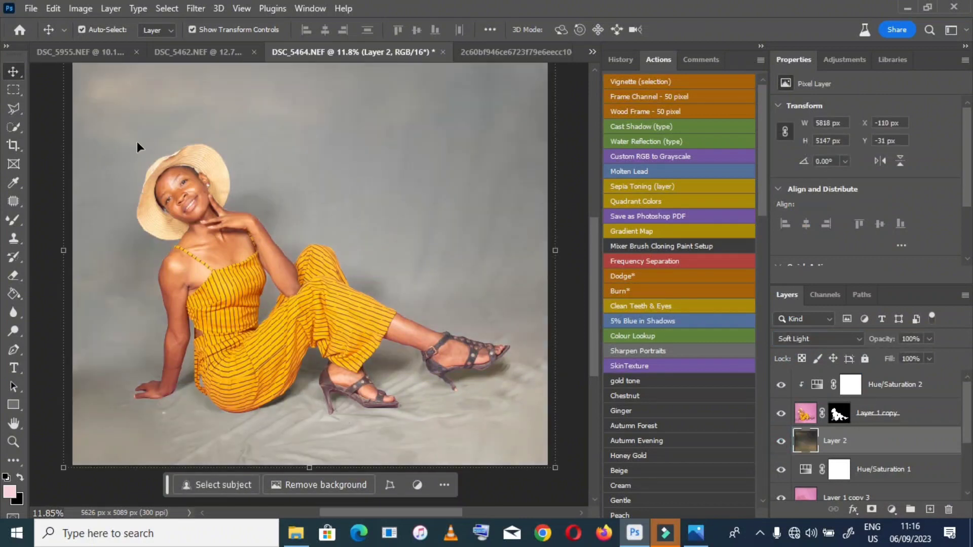
{"action": "left_click", "coordinate": [780, 413]}
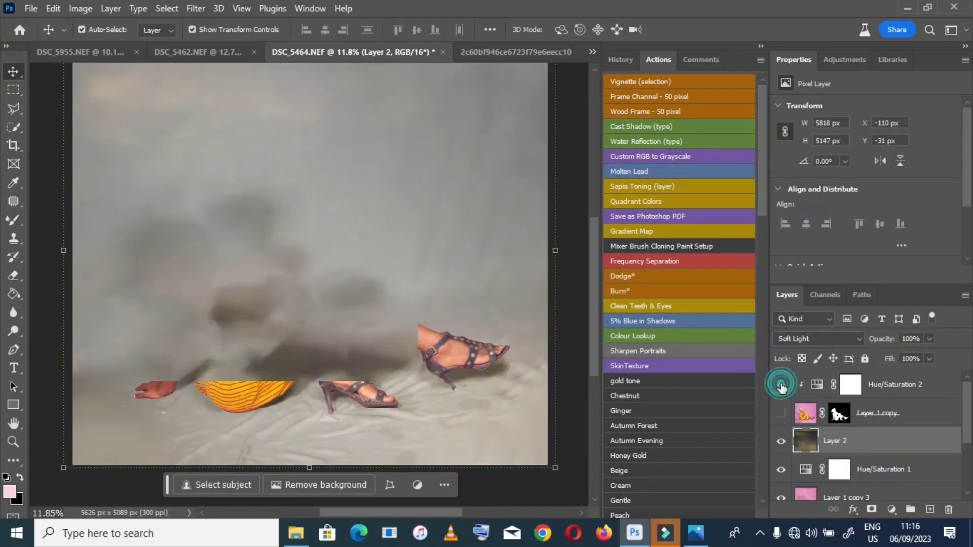
{"action": "left_click", "coordinate": [781, 414]}
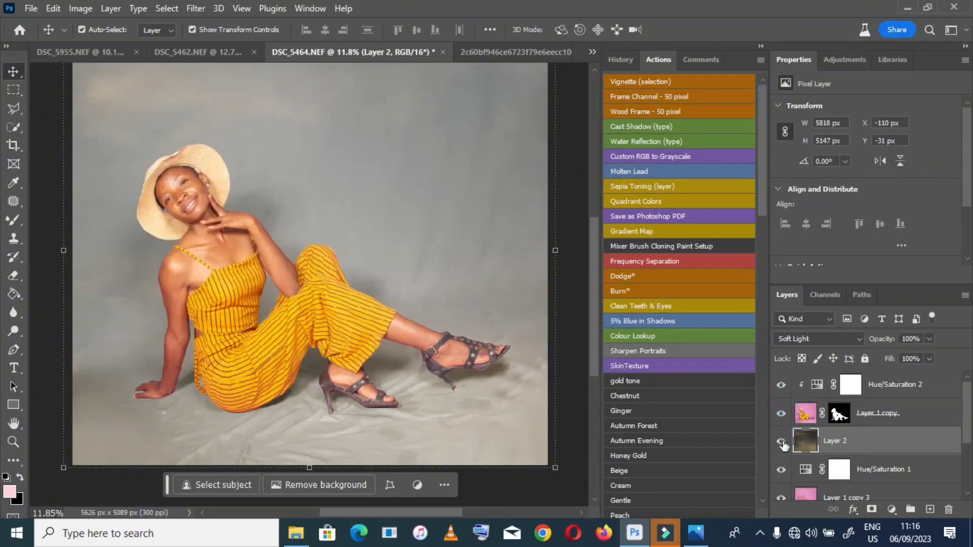
{"action": "left_click", "coordinate": [781, 413]}
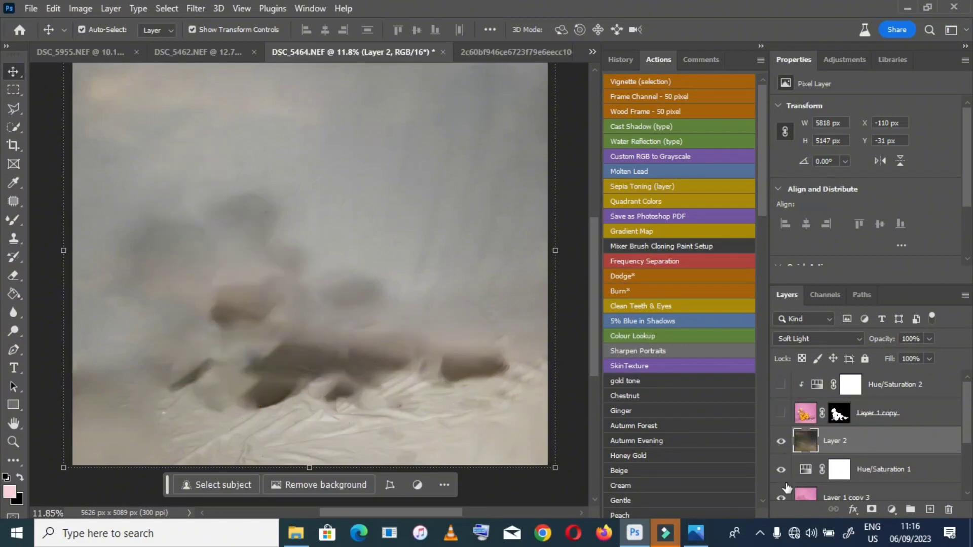
{"action": "left_click", "coordinate": [786, 489]}
Patch two wrinkled strips of floor fabric with smooth fabric from above
{"action": "key", "text": "j"}
{"action": "mouse_move", "coordinate": [213, 408]}
{"action": "left_mouse_down"}
{"action": "mouse_move", "coordinate": [448, 434]}
{"action": "mouse_move", "coordinate": [552, 366]}
{"action": "mouse_move", "coordinate": [253, 413]}
{"action": "left_mouse_up"}
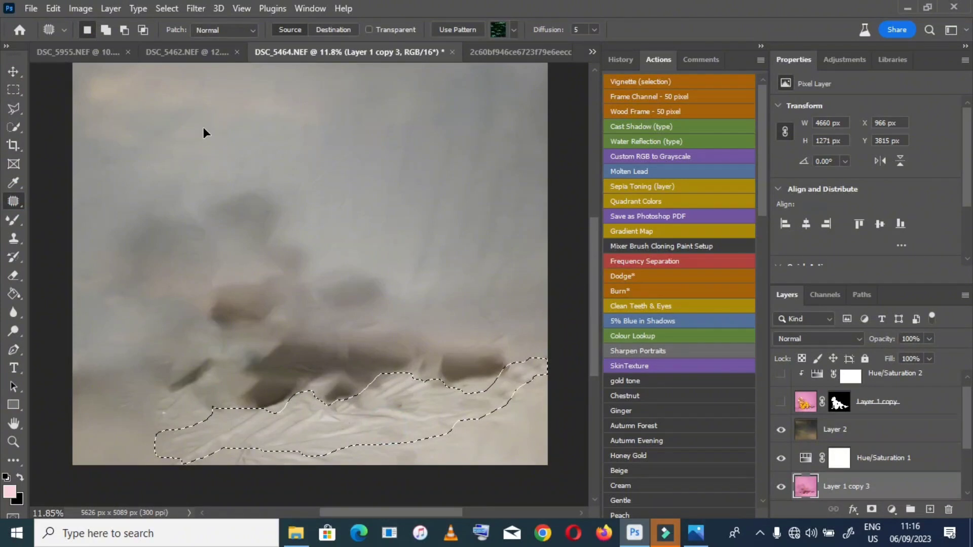
{"action": "left_click_drag", "start_coordinate": [236, 251], "coordinate": [162, 112]}
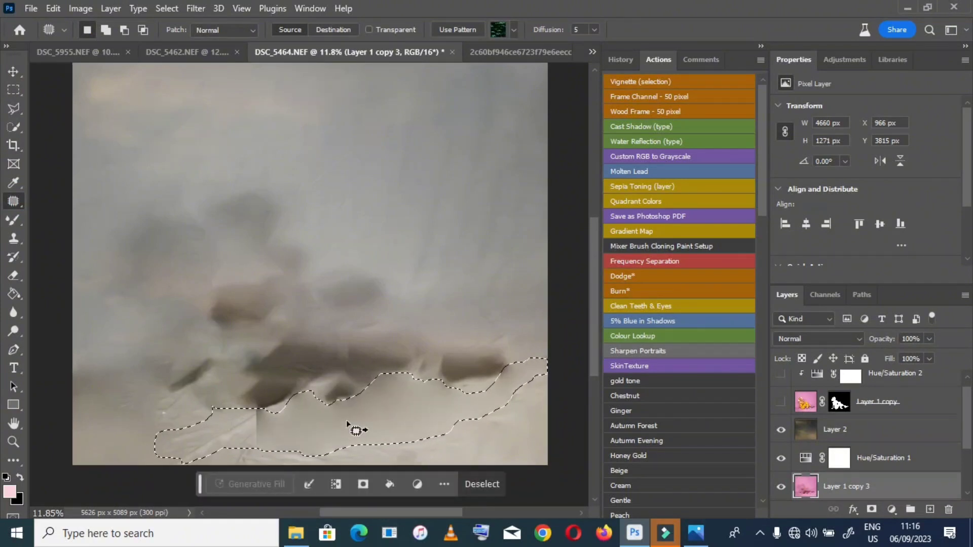
{"action": "key", "text": "ctrl+d"}
{"action": "mouse_move", "coordinate": [527, 391]}
{"action": "left_mouse_down"}
{"action": "mouse_move", "coordinate": [337, 472]}
{"action": "mouse_move", "coordinate": [186, 399]}
{"action": "left_mouse_up"}
{"action": "mouse_move", "coordinate": [378, 444]}
{"action": "left_mouse_down"}
{"action": "mouse_move", "coordinate": [384, 451]}
{"action": "mouse_move", "coordinate": [311, 152]}
{"action": "mouse_move", "coordinate": [310, 137]}
{"action": "mouse_move", "coordinate": [370, 139]}
{"action": "left_mouse_up"}
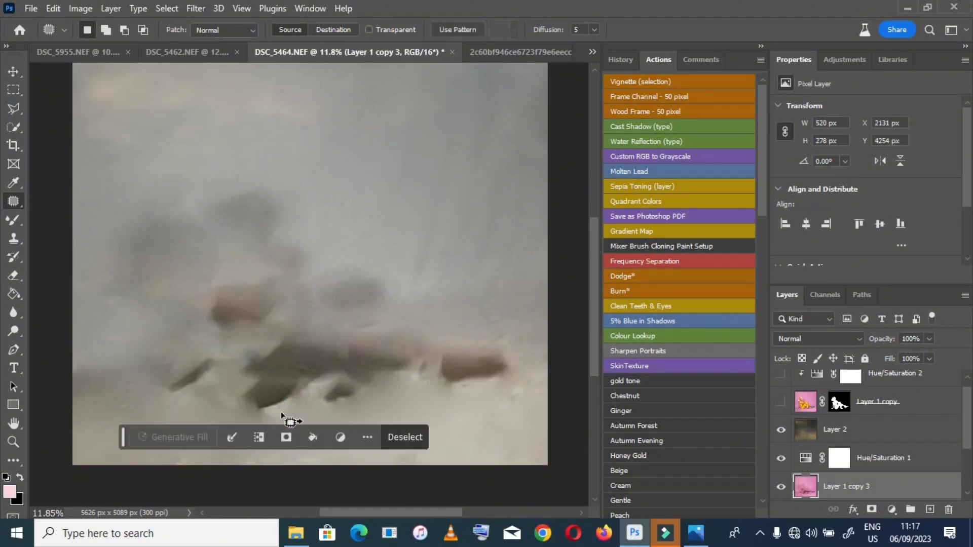
Patch the bottom-right wrinkles, the long bottom strip and a small wrinkled spot
{"action": "mouse_move", "coordinate": [529, 368]}
{"action": "left_mouse_down"}
{"action": "mouse_move", "coordinate": [526, 403]}
{"action": "mouse_move", "coordinate": [530, 375]}
{"action": "mouse_move", "coordinate": [506, 428]}
{"action": "left_mouse_up"}
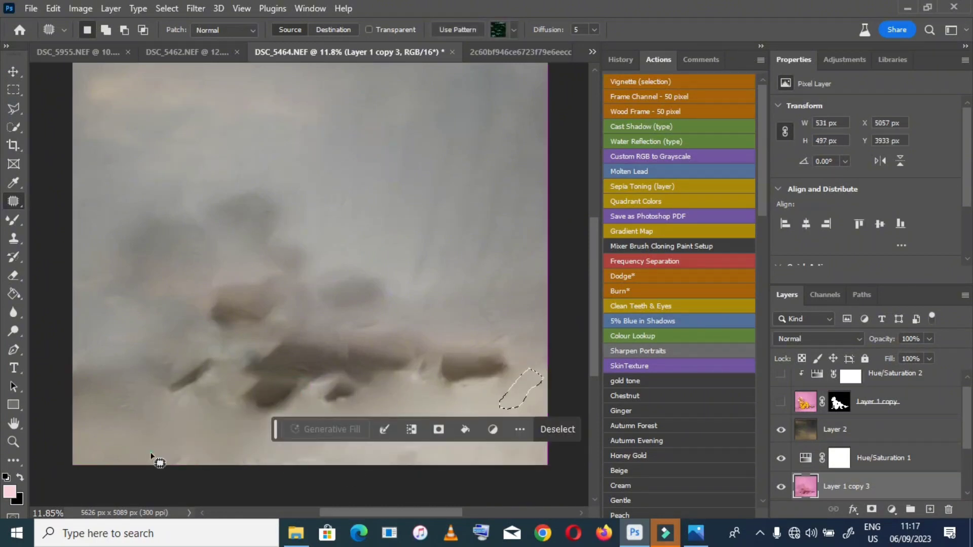
{"action": "left_click_drag", "start_coordinate": [154, 453], "coordinate": [205, 449]}
{"action": "left_click_drag", "start_coordinate": [268, 455], "coordinate": [267, 438]}
{"action": "left_click", "coordinate": [444, 445]}
{"action": "mouse_move", "coordinate": [423, 429]}
{"action": "left_mouse_down"}
{"action": "mouse_move", "coordinate": [394, 440]}
{"action": "mouse_move", "coordinate": [427, 444]}
{"action": "left_mouse_up"}
{"action": "left_click_drag", "start_coordinate": [412, 442], "coordinate": [404, 407]}
{"action": "left_click", "coordinate": [187, 434]}
Show the woman and her colour adjustment again, toggling the cloud texture to compare
{"action": "left_click", "coordinate": [14, 423]}
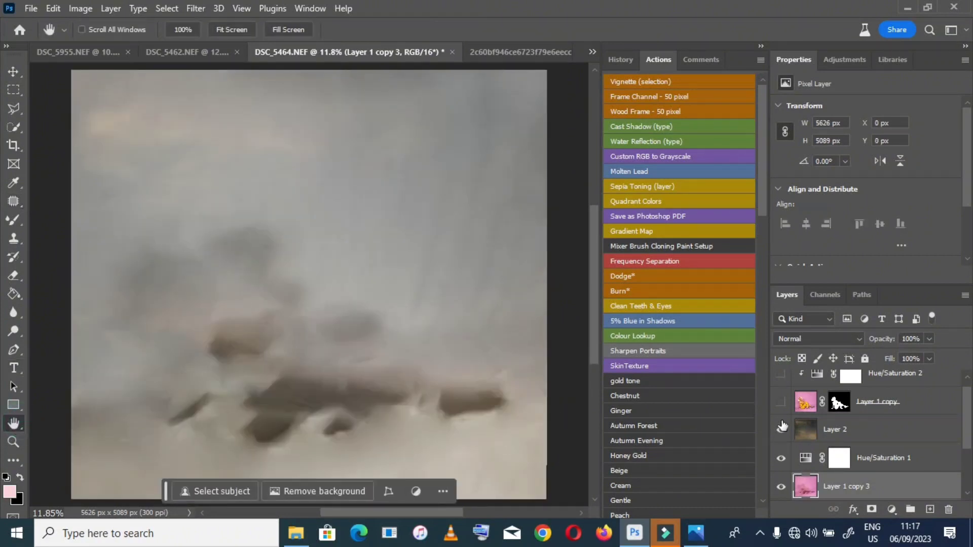
{"action": "left_click", "coordinate": [781, 401]}
{"action": "left_click", "coordinate": [781, 374]}
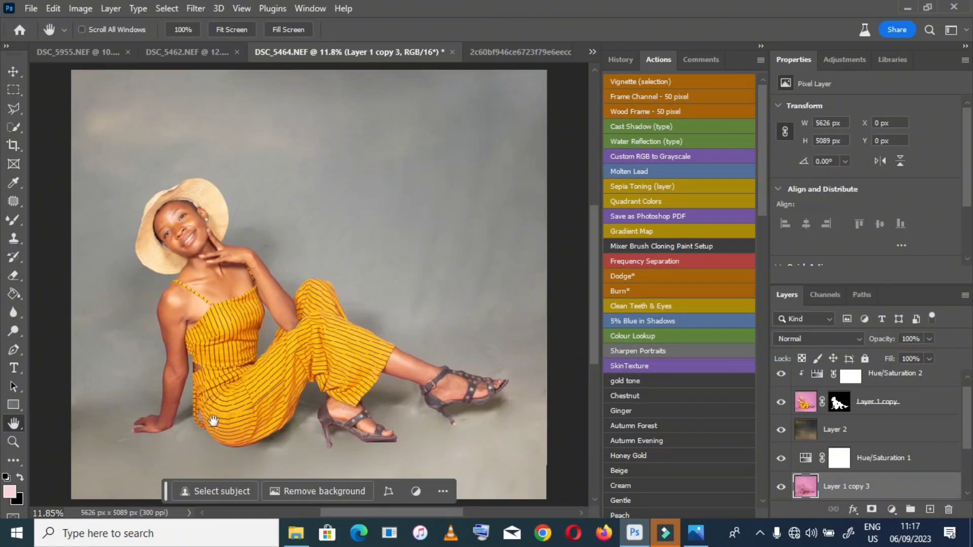
{"action": "left_click", "coordinate": [781, 430]}
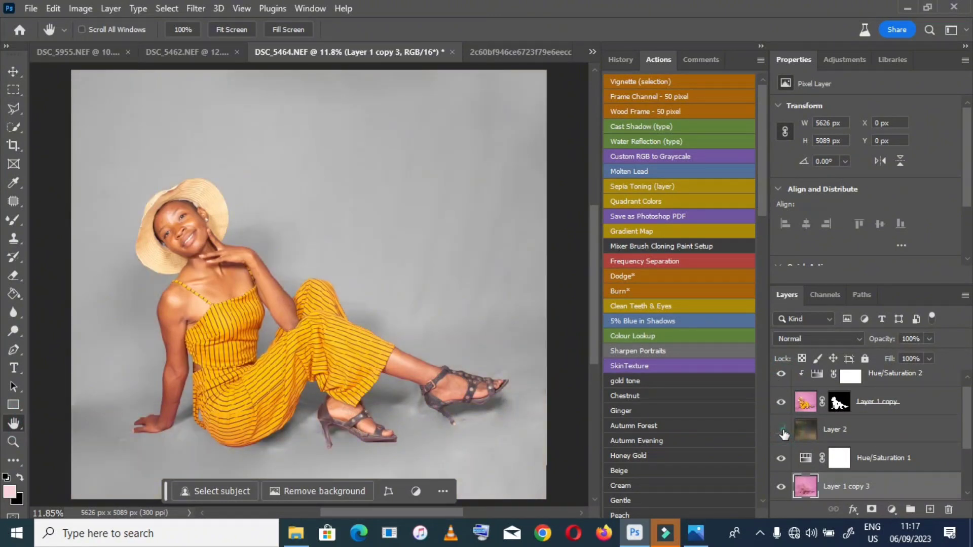
{"action": "left_click", "coordinate": [781, 431]}
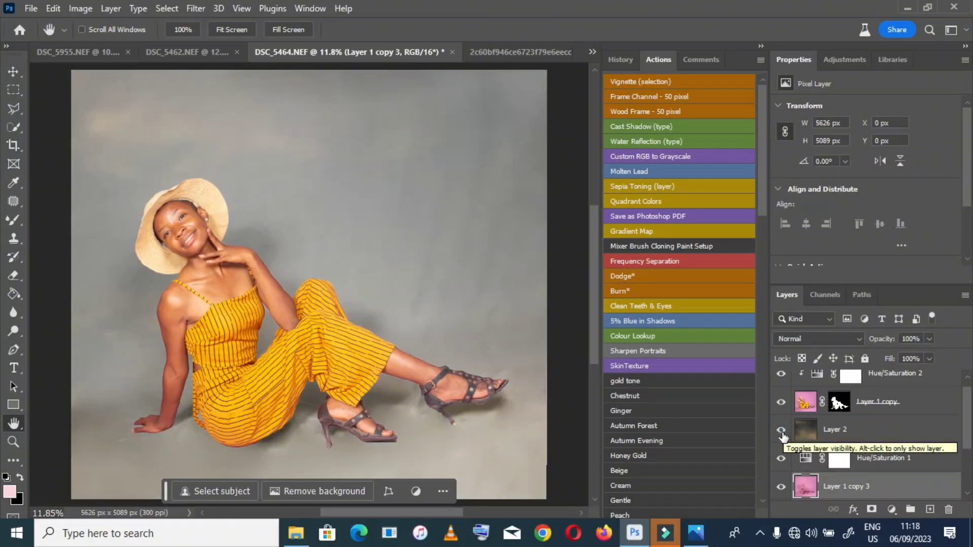
{"action": "scroll", "coordinate": [839, 471], "scroll_direction": "down", "scroll_amount": 1}
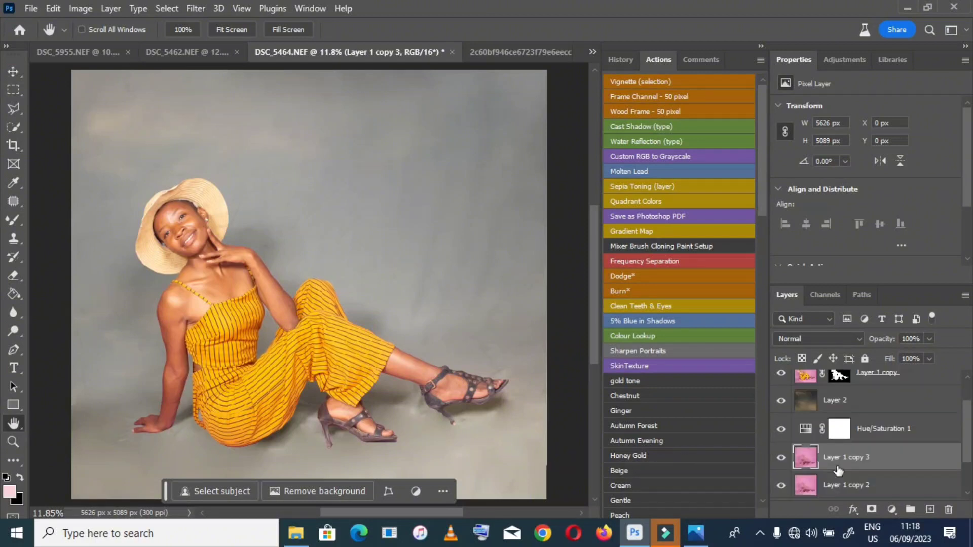
Add a layer mask to Layer 1 copy 3 and paint black near the hip, brush 700
{"action": "left_click", "coordinate": [871, 511]}
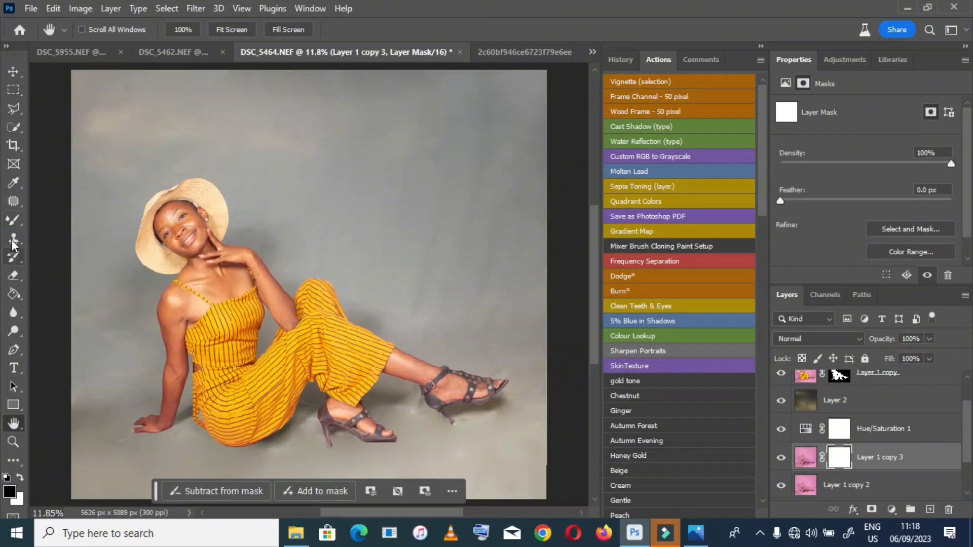
{"action": "left_click", "coordinate": [11, 219]}
{"action": "left_click", "coordinate": [54, 222]}
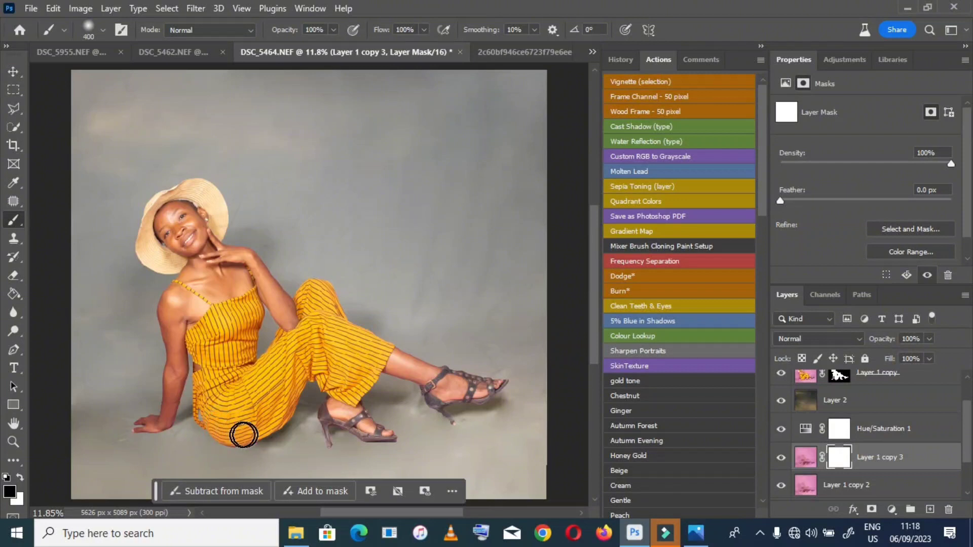
{"action": "mouse_move", "coordinate": [242, 437]}
{"action": "left_mouse_down"}
{"action": "mouse_move", "coordinate": [258, 430]}
{"action": "mouse_move", "coordinate": [233, 438]}
{"action": "mouse_move", "coordinate": [210, 426]}
{"action": "mouse_move", "coordinate": [262, 423]}
{"action": "mouse_move", "coordinate": [245, 436]}
{"action": "mouse_move", "coordinate": [262, 426]}
{"action": "mouse_move", "coordinate": [263, 438]}
{"action": "left_mouse_up"}
{"action": "key", "text": "bracketright"}
{"action": "key", "text": "bracketright"}
{"action": "key", "text": "bracketright"}
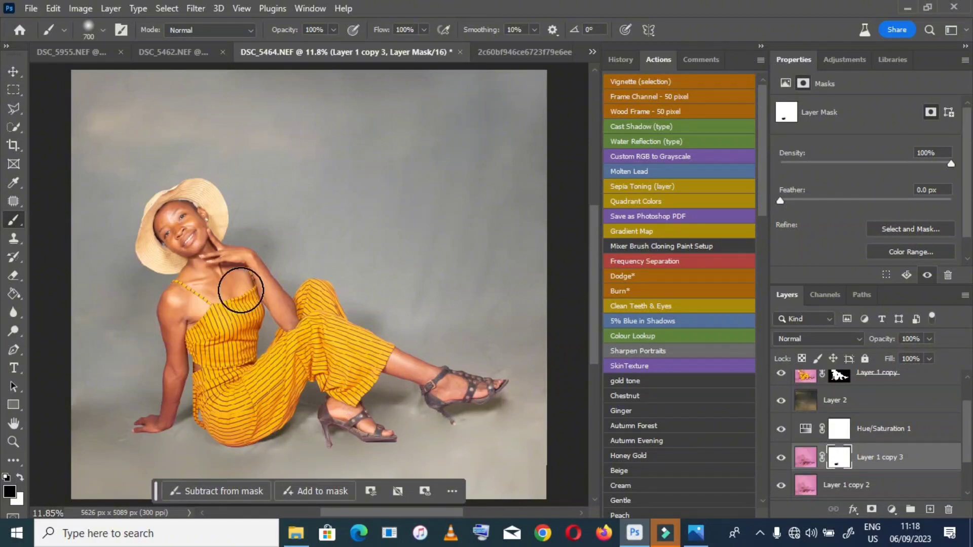
{"action": "scroll", "coordinate": [408, 291], "scroll_direction": "down", "scroll_amount": 2}
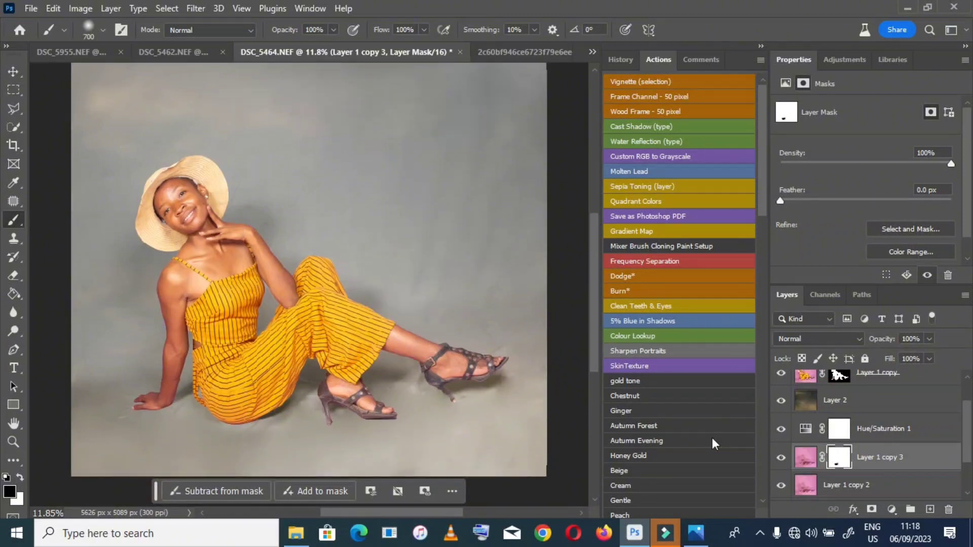
Patch the area beside the left heel on the layer's pixels
{"action": "left_click", "coordinate": [805, 457]}
{"action": "left_click", "coordinate": [14, 201]}
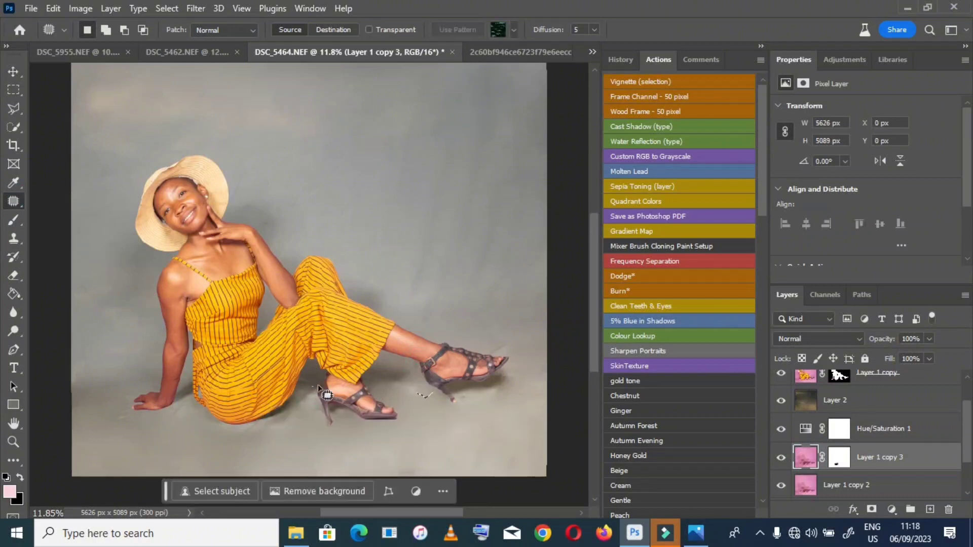
{"action": "mouse_move", "coordinate": [315, 379]}
{"action": "left_mouse_down"}
{"action": "mouse_move", "coordinate": [330, 417]}
{"action": "mouse_move", "coordinate": [311, 405]}
{"action": "mouse_move", "coordinate": [315, 439]}
{"action": "mouse_move", "coordinate": [322, 405]}
{"action": "mouse_move", "coordinate": [295, 424]}
{"action": "left_mouse_up"}
{"action": "key", "text": "ctrl+d"}
{"action": "key", "text": "ctrl+d"}
{"action": "scroll", "coordinate": [328, 249], "scroll_direction": "up", "scroll_amount": 1}
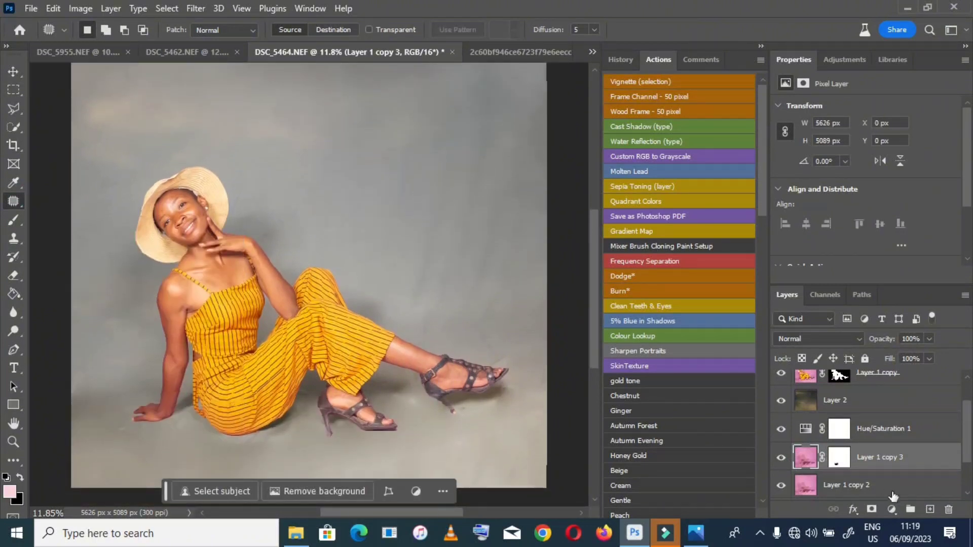
Apply a 134 px Tilt-Shift blur with the focus band lowered to keep her feet sharp
{"action": "left_click", "coordinate": [195, 10]}
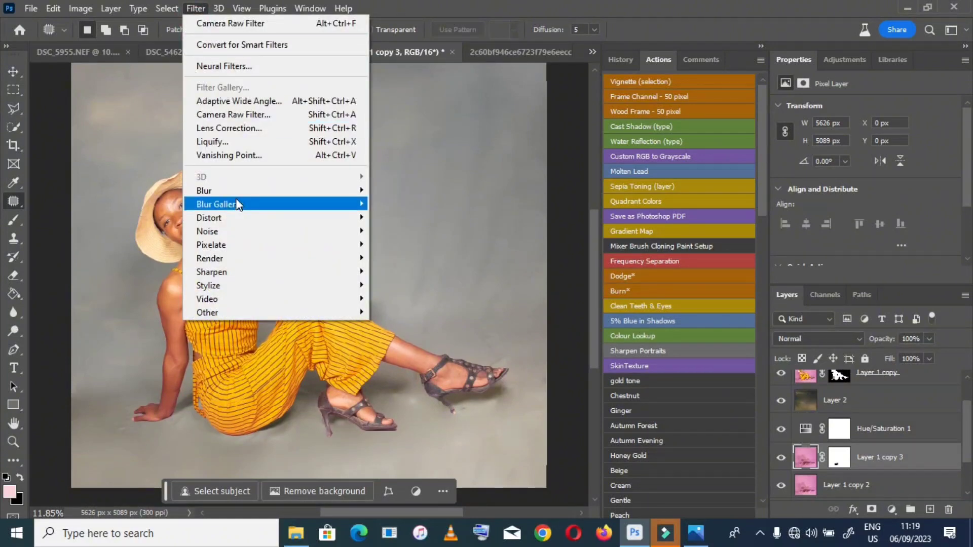
{"action": "mouse_move", "coordinate": [246, 202]}
{"action": "left_click", "coordinate": [420, 231]}
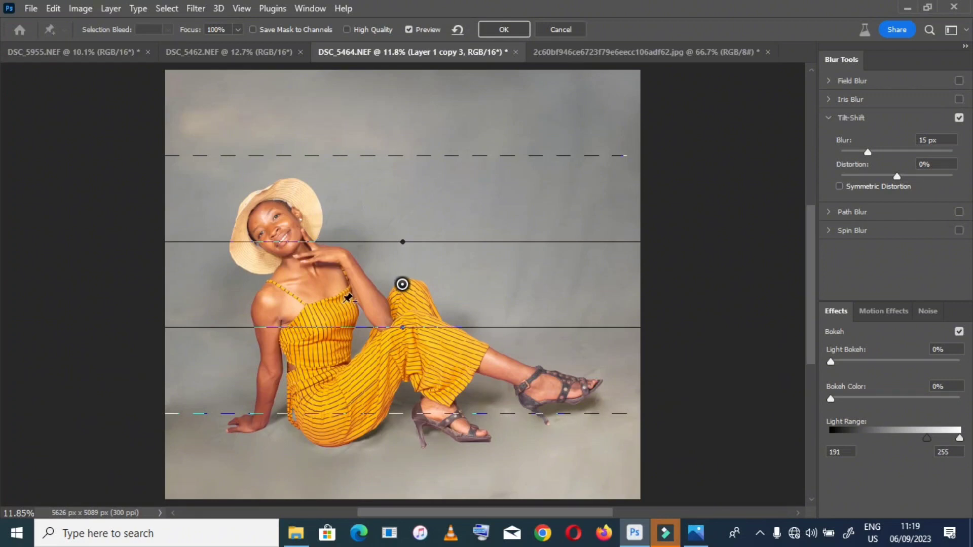
{"action": "left_click_drag", "start_coordinate": [402, 285], "coordinate": [400, 458]}
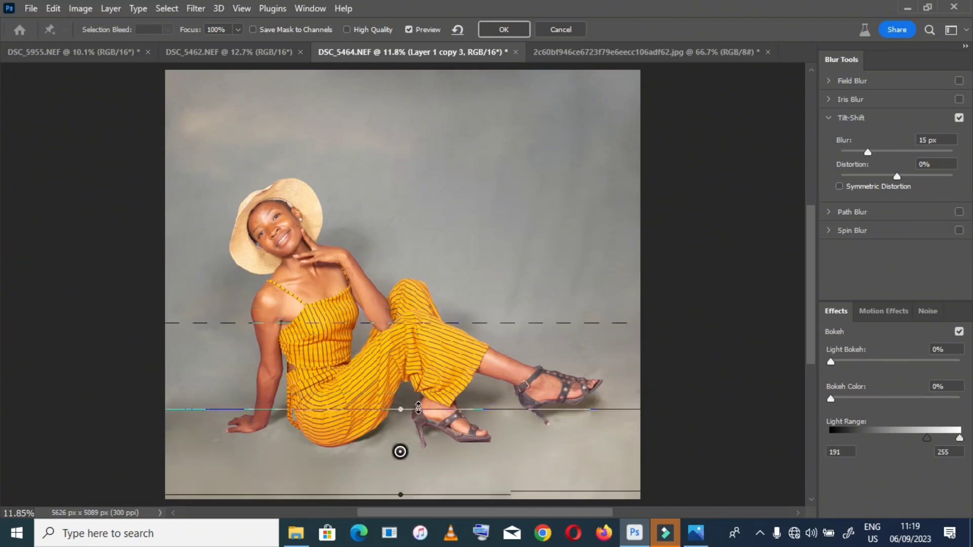
{"action": "left_click_drag", "start_coordinate": [419, 407], "coordinate": [421, 413]}
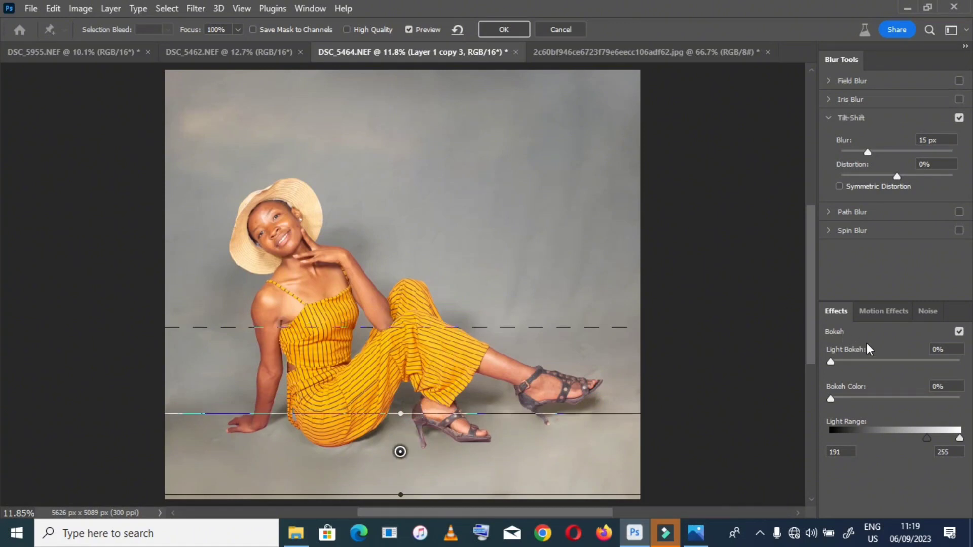
{"action": "left_click", "coordinate": [895, 151]}
{"action": "left_click", "coordinate": [904, 152]}
{"action": "left_click_drag", "start_coordinate": [445, 438], "coordinate": [419, 438]}
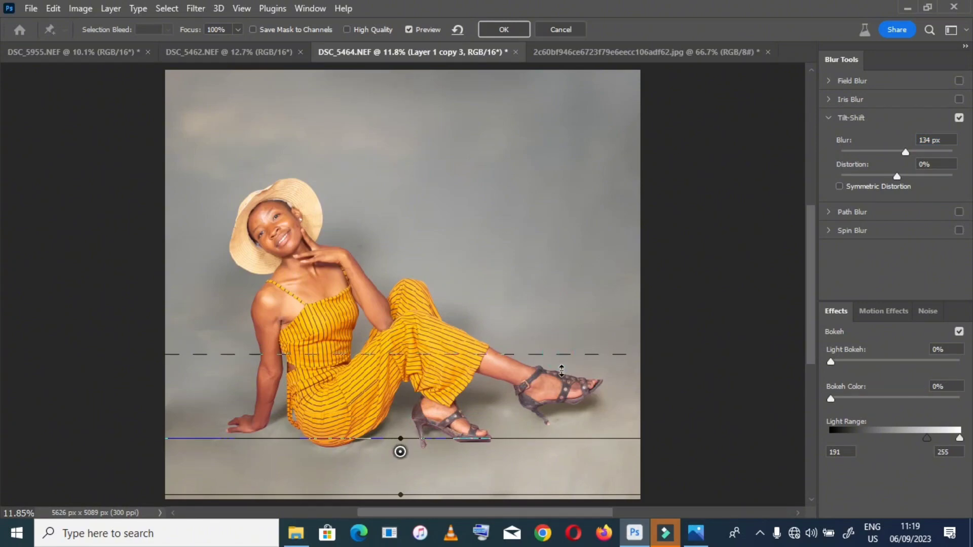
{"action": "left_click_drag", "start_coordinate": [561, 352], "coordinate": [561, 371]}
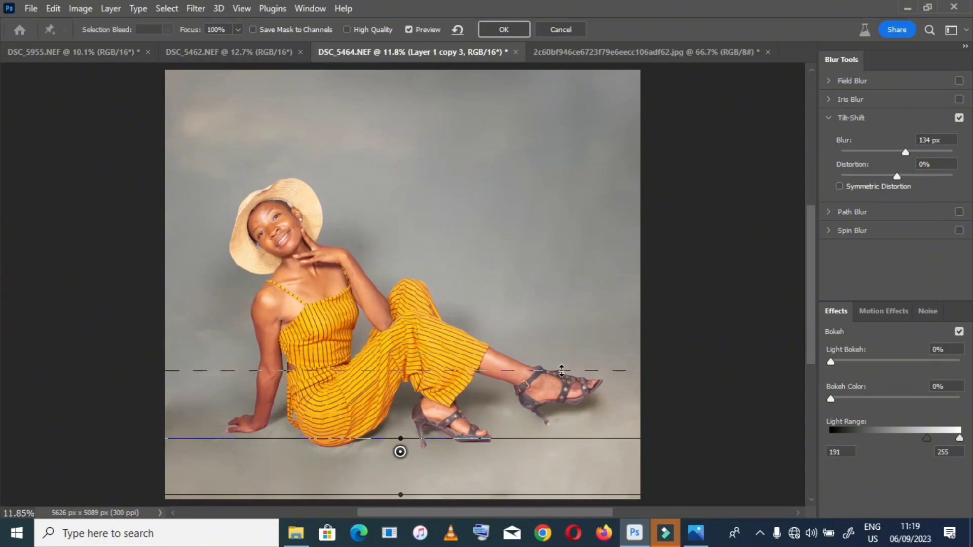
{"action": "left_click", "coordinate": [499, 29]}
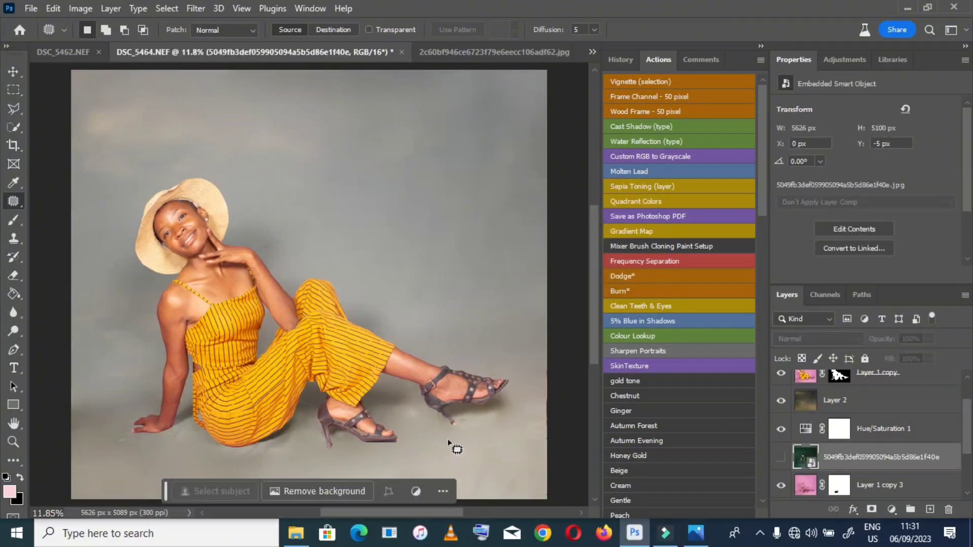
Drag the green-stool texture image from the overlays folder into the Photoshop document
{"action": "left_click", "coordinate": [296, 533]}
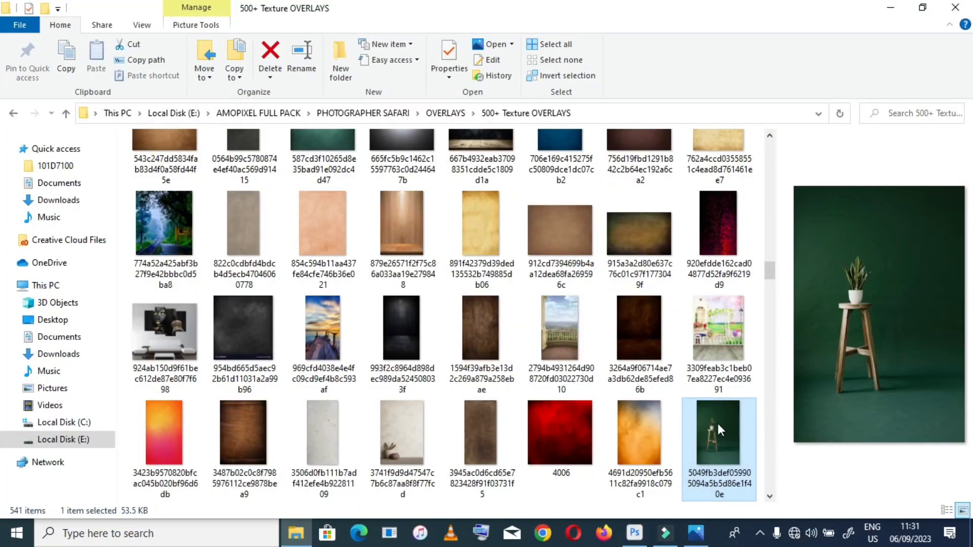
{"action": "left_click_drag", "start_coordinate": [718, 425], "coordinate": [700, 537]}
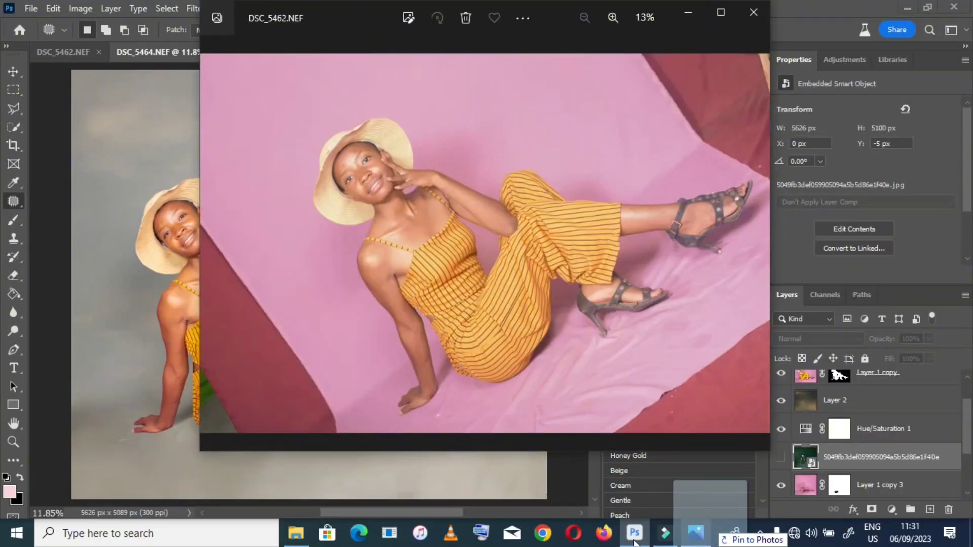
{"action": "left_click_drag", "start_coordinate": [637, 538], "coordinate": [533, 380]}
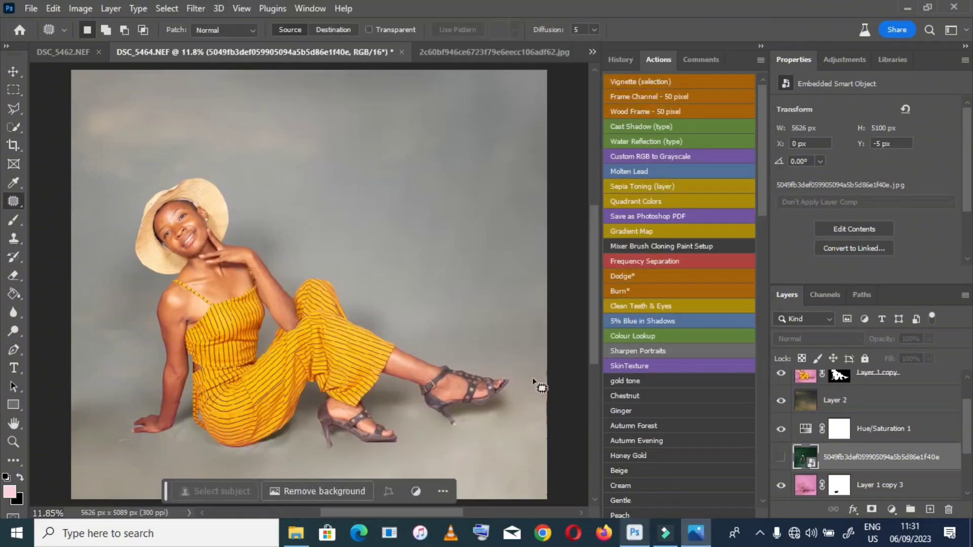
Show the green-stool texture smart object and set its blend mode to Overlay
{"action": "left_click", "coordinate": [778, 460]}
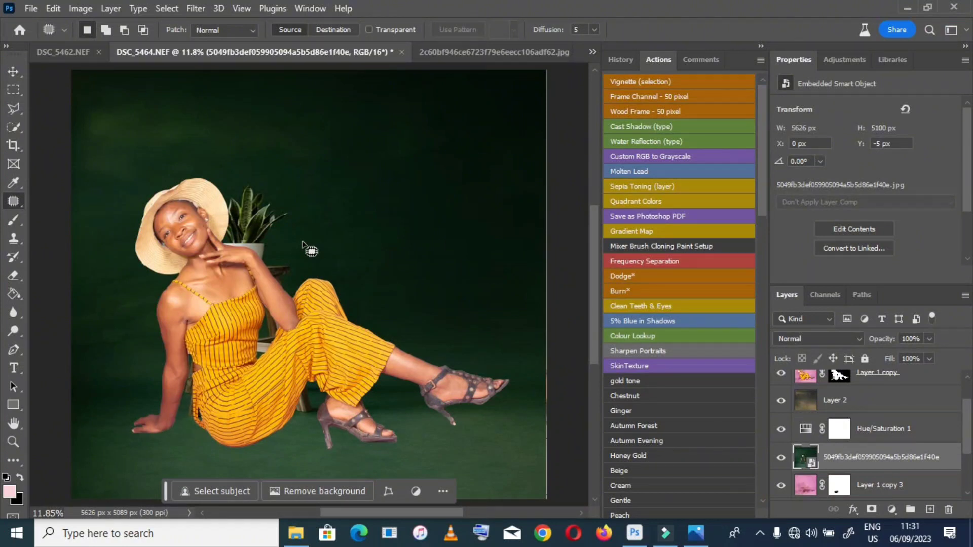
{"action": "left_click", "coordinate": [834, 338]}
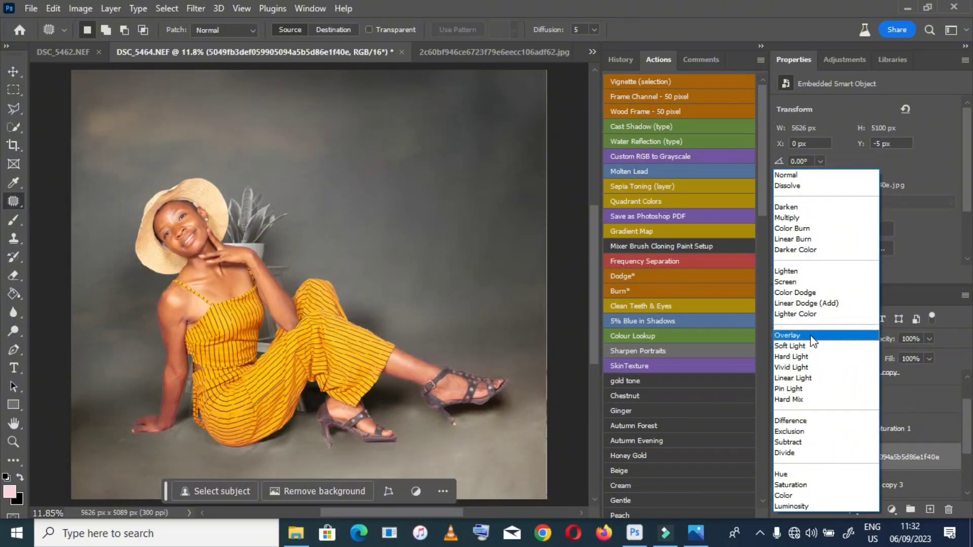
{"action": "left_click", "coordinate": [811, 336]}
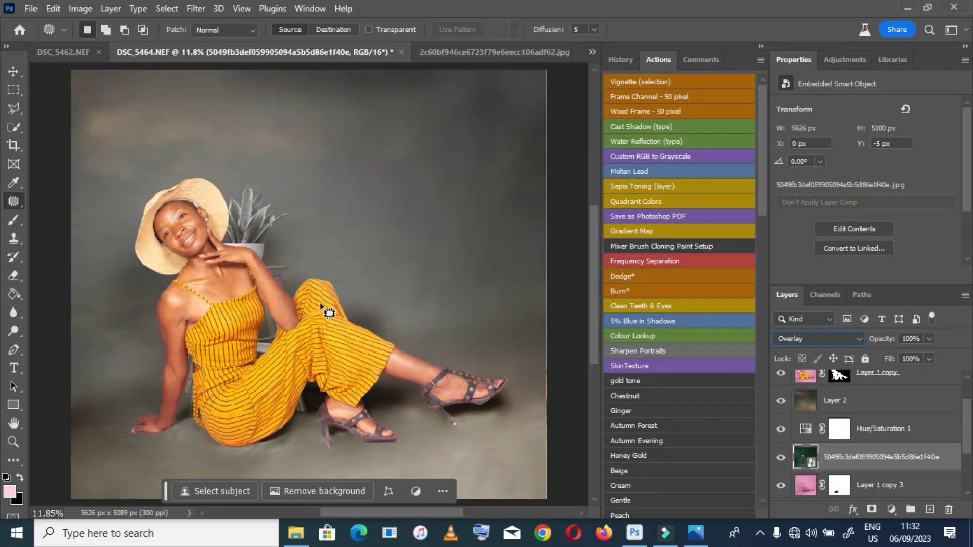
{"action": "scroll", "coordinate": [889, 421], "scroll_direction": "up", "scroll_amount": 2}
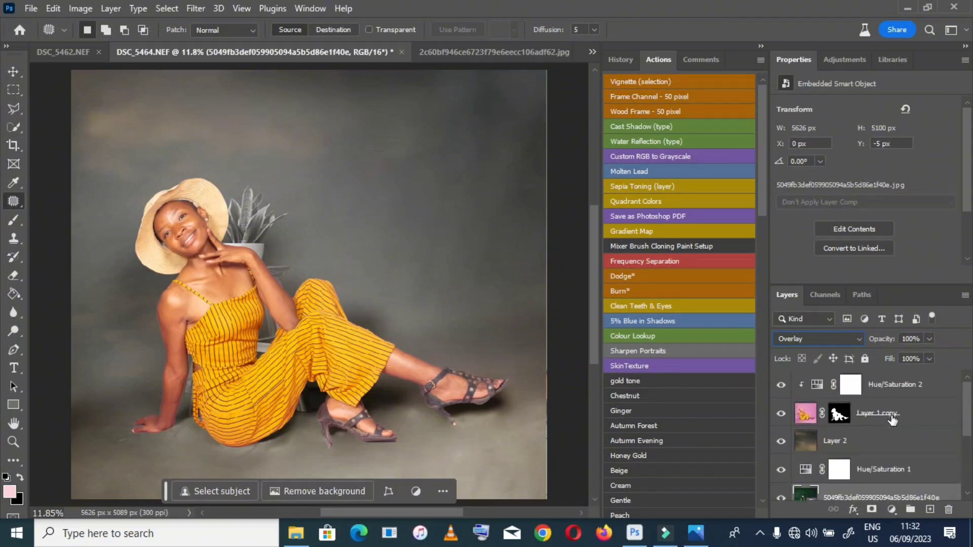
Compare Hue/Saturation 2 on and off, then drop its Magentas Lightness to -100
{"action": "left_click", "coordinate": [781, 385]}
{"action": "left_click", "coordinate": [783, 386]}
{"action": "left_click", "coordinate": [813, 388]}
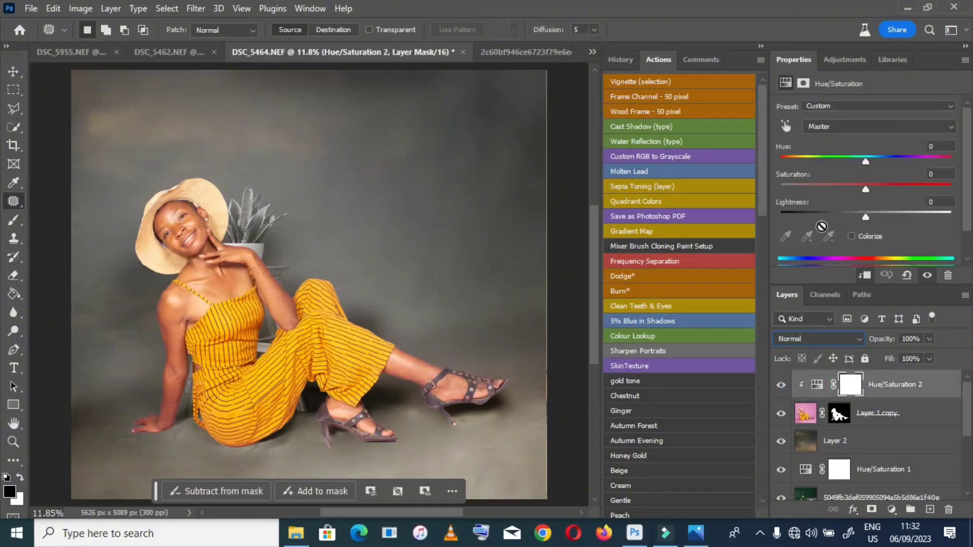
{"action": "left_click", "coordinate": [822, 125]}
{"action": "left_click", "coordinate": [816, 203]}
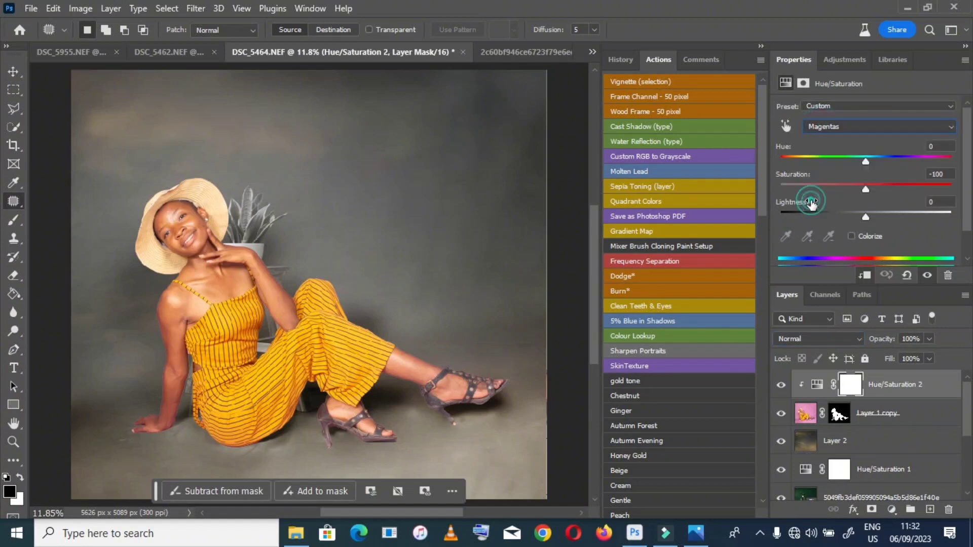
{"action": "left_click_drag", "start_coordinate": [819, 214], "coordinate": [770, 212]}
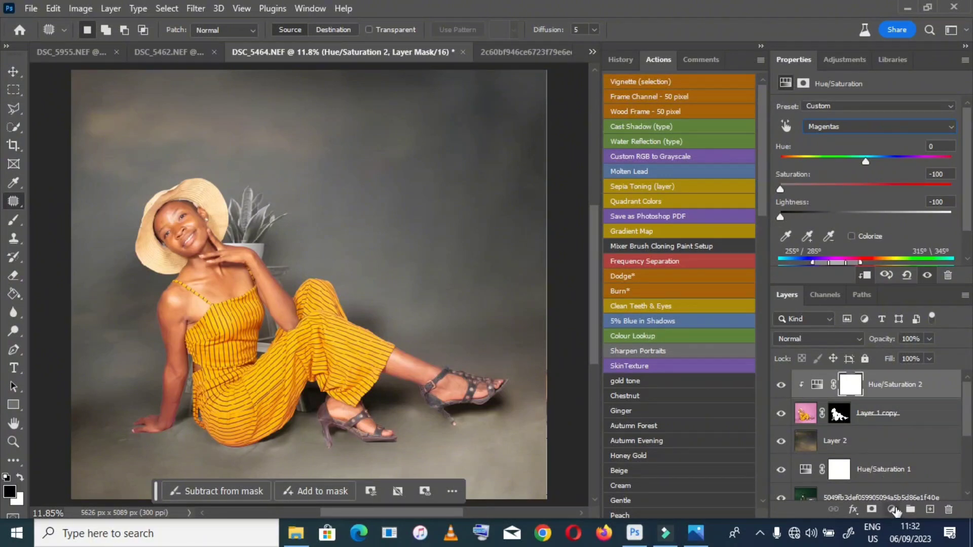
{"action": "left_click", "coordinate": [891, 509]}
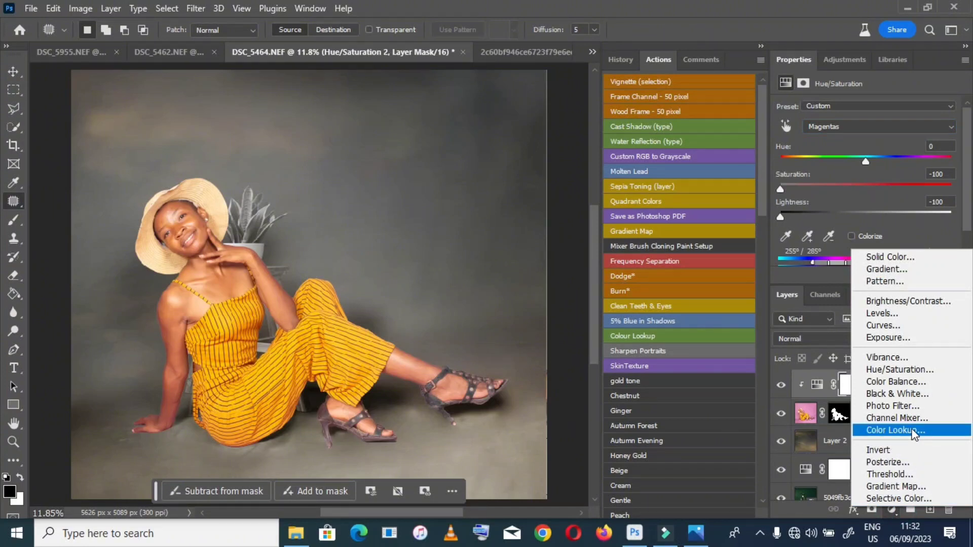
Add a Hue/Saturation layer setting Reds to Saturation -13 and Lightness -100
{"action": "left_click", "coordinate": [900, 370]}
{"action": "left_click", "coordinate": [831, 128]}
{"action": "left_click", "coordinate": [821, 136]}
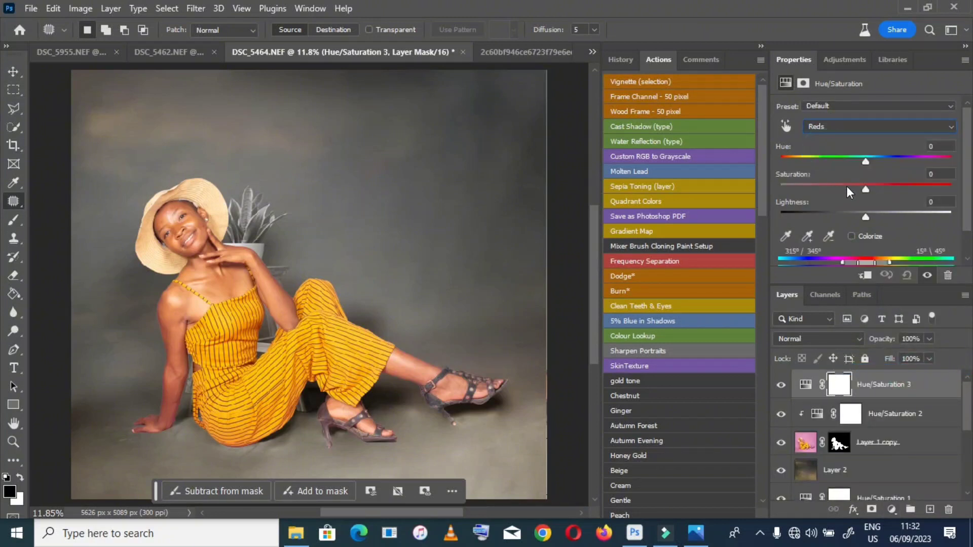
{"action": "left_click", "coordinate": [845, 185]}
{"action": "left_click", "coordinate": [833, 190]}
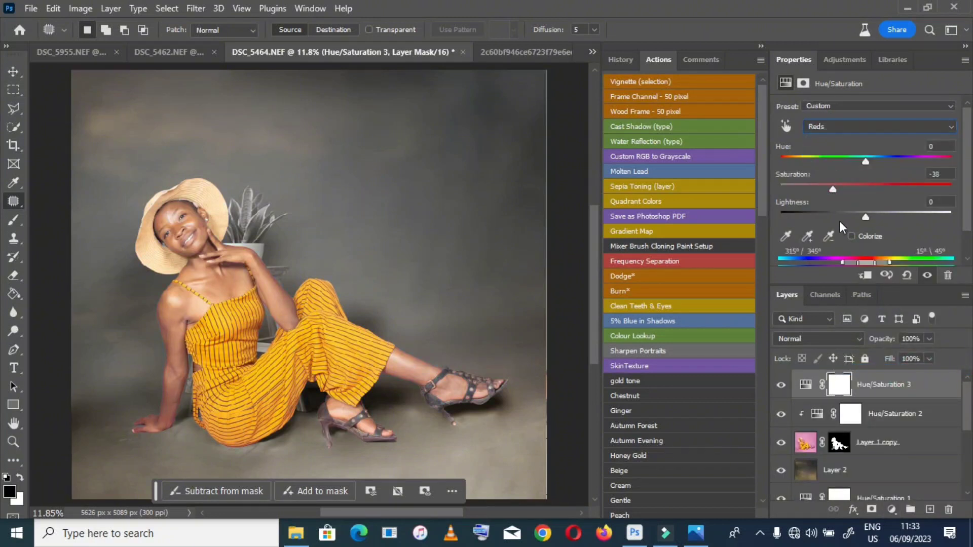
{"action": "left_click_drag", "start_coordinate": [838, 214], "coordinate": [776, 212]}
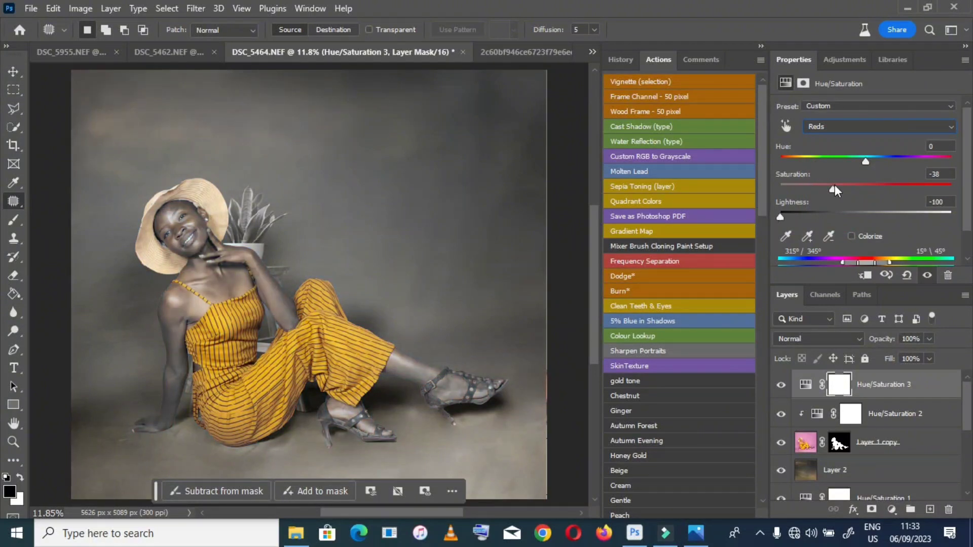
{"action": "left_click", "coordinate": [854, 185]}
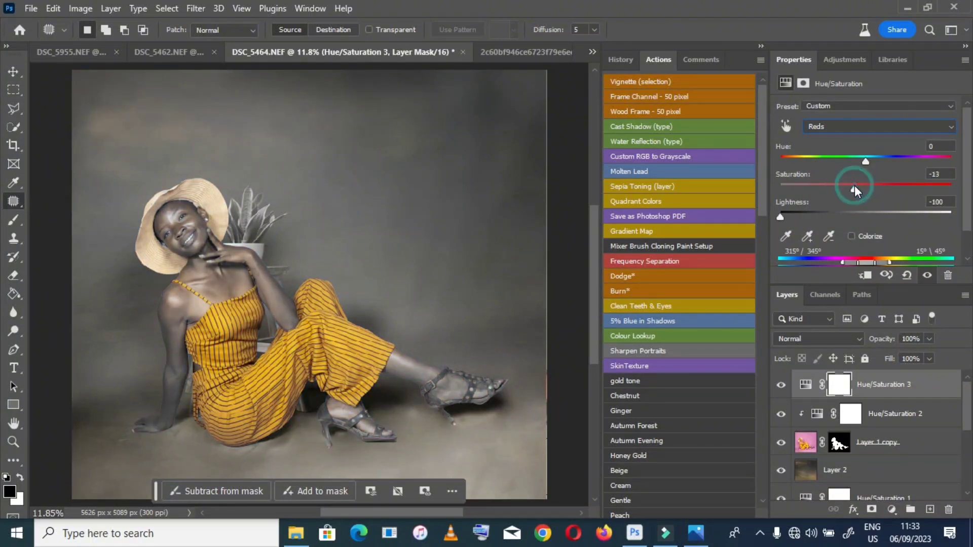
Clip Hue/Saturation 3 to the layer below and invert its mask to black
{"action": "right_click", "coordinate": [934, 390]}
{"action": "left_click", "coordinate": [871, 308]}
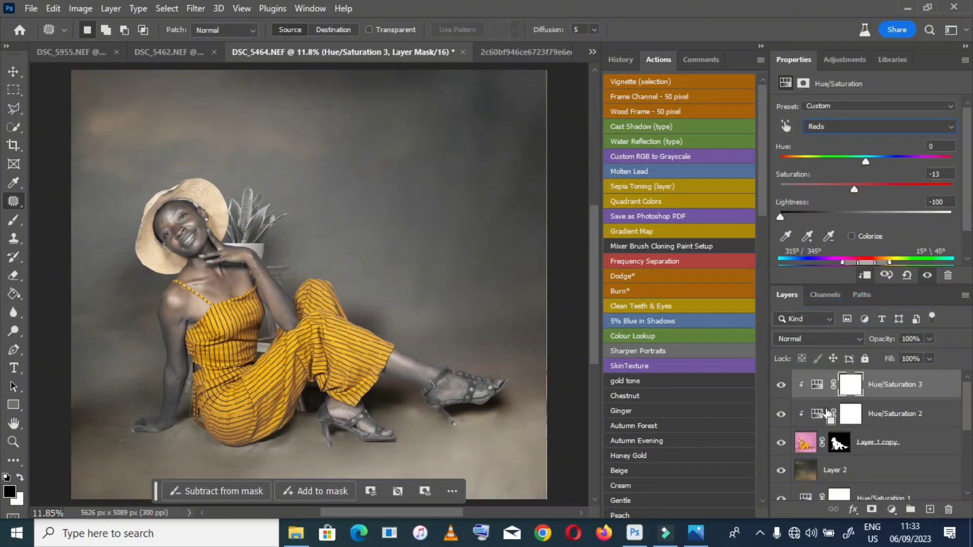
{"action": "key", "text": "ctrl+i"}
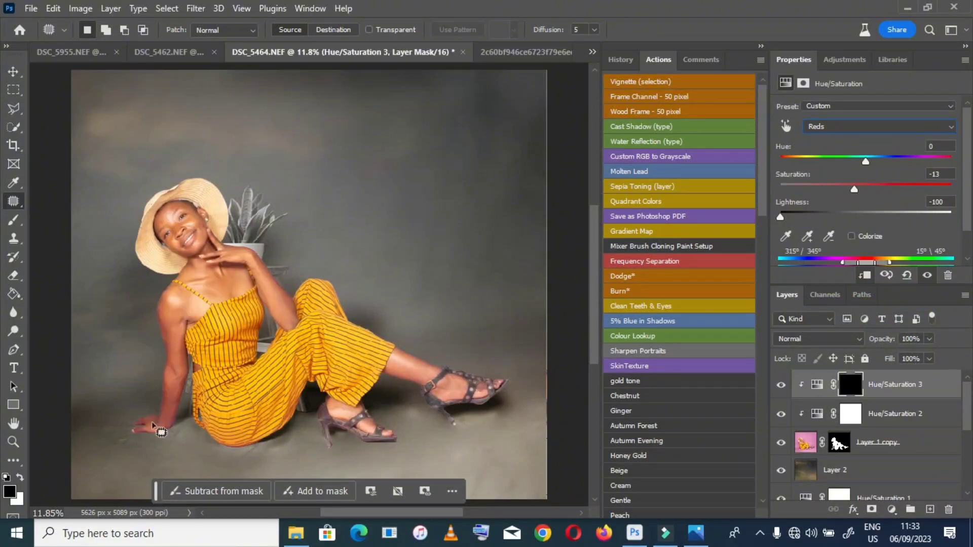
Zoom in on the shoes and paint white on the mask over the left heel with a 175 brush
{"action": "left_click", "coordinate": [13, 442]}
{"action": "left_click", "coordinate": [377, 435]}
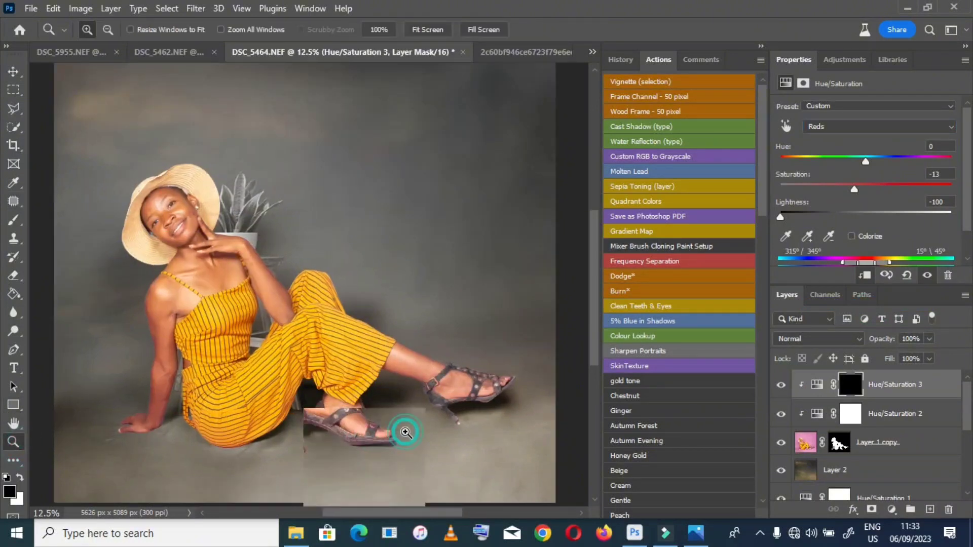
{"action": "left_click", "coordinate": [405, 432]}
{"action": "left_click", "coordinate": [13, 219]}
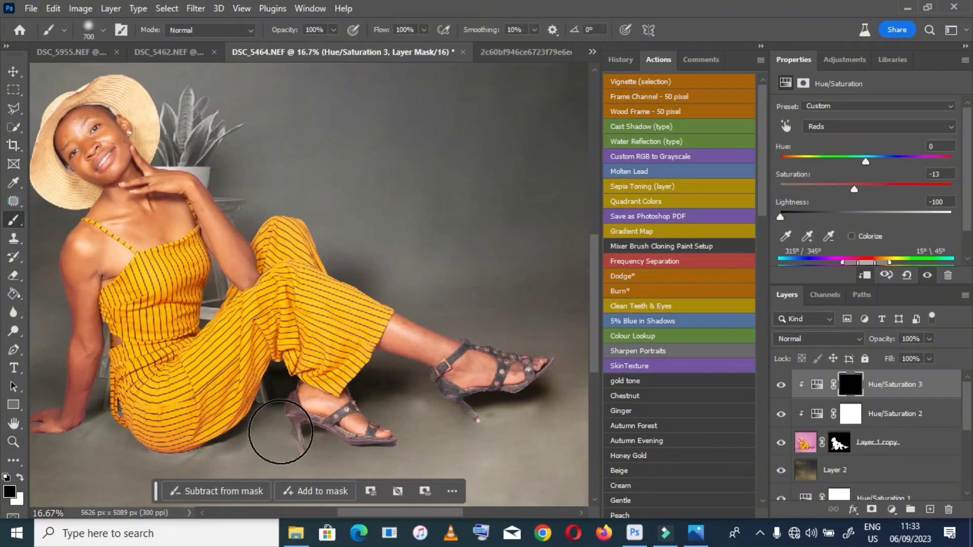
{"action": "key", "text": "bracketleft"}
{"action": "key", "text": "bracketleft"}
{"action": "key", "text": "bracketleft"}
{"action": "key", "text": "bracketleft"}
{"action": "key", "text": "bracketleft"}
{"action": "key", "text": "bracketleft"}
{"action": "key", "text": "bracketleft"}
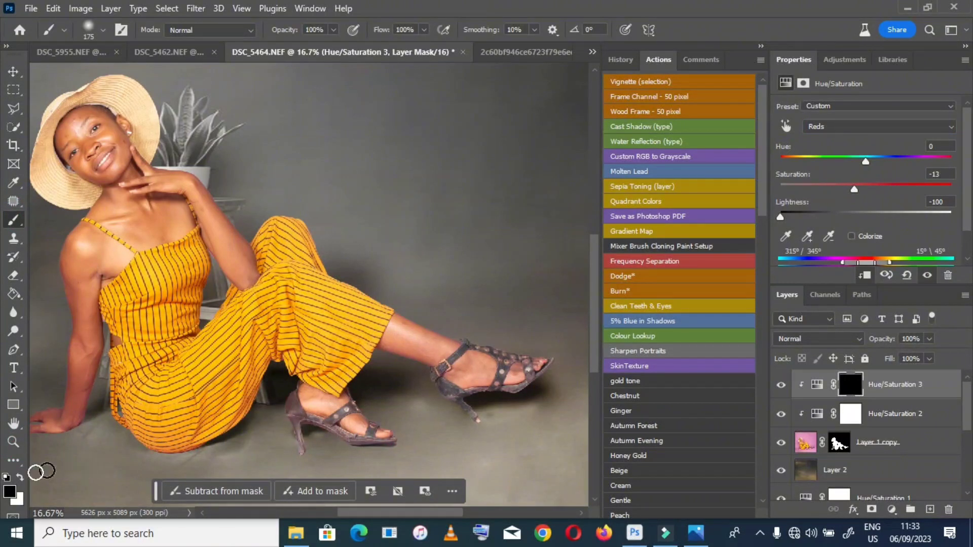
{"action": "key", "text": "x"}
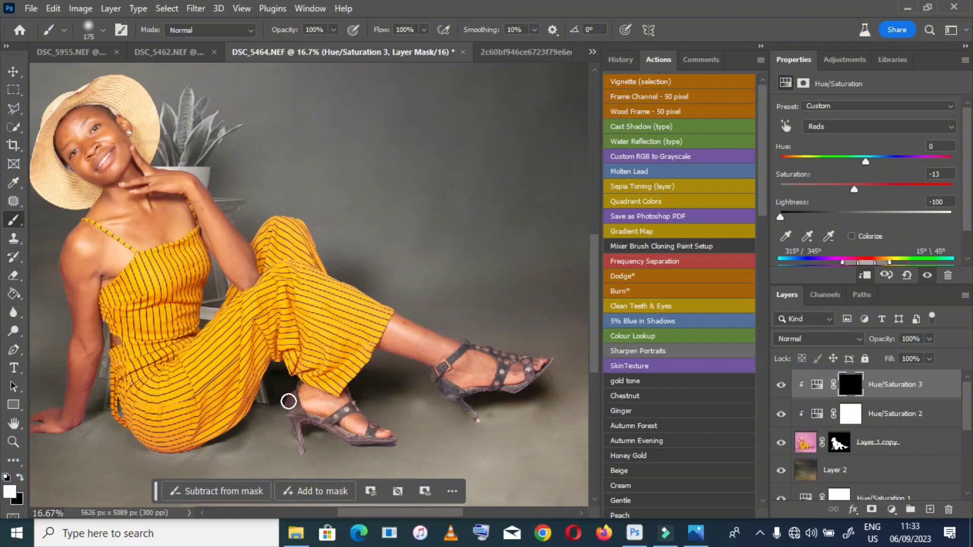
{"action": "mouse_move", "coordinate": [289, 402]}
{"action": "left_mouse_down"}
{"action": "mouse_move", "coordinate": [299, 434]}
{"action": "mouse_move", "coordinate": [301, 418]}
{"action": "mouse_move", "coordinate": [287, 413]}
{"action": "mouse_move", "coordinate": [296, 427]}
{"action": "mouse_move", "coordinate": [381, 446]}
{"action": "mouse_move", "coordinate": [366, 449]}
{"action": "left_mouse_up"}
{"action": "left_click", "coordinate": [301, 418]}
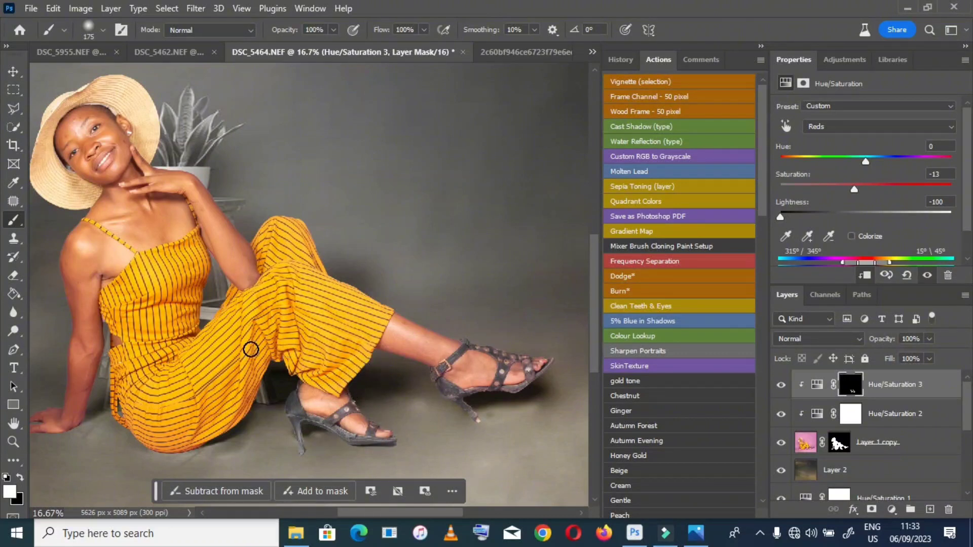
Paint the grey correction down the other heel, then fit the whole photo in view
{"action": "left_click", "coordinate": [19, 478]}
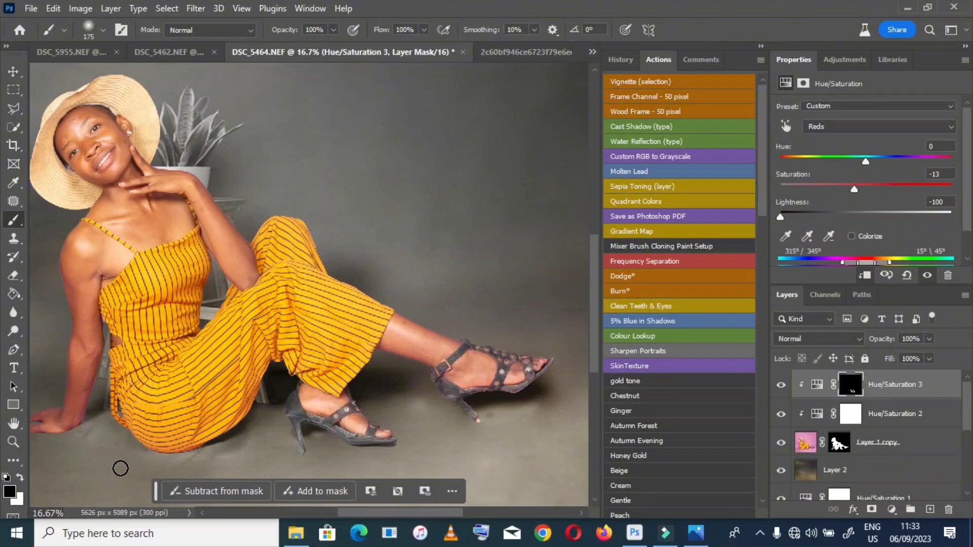
{"action": "left_click", "coordinate": [20, 478]}
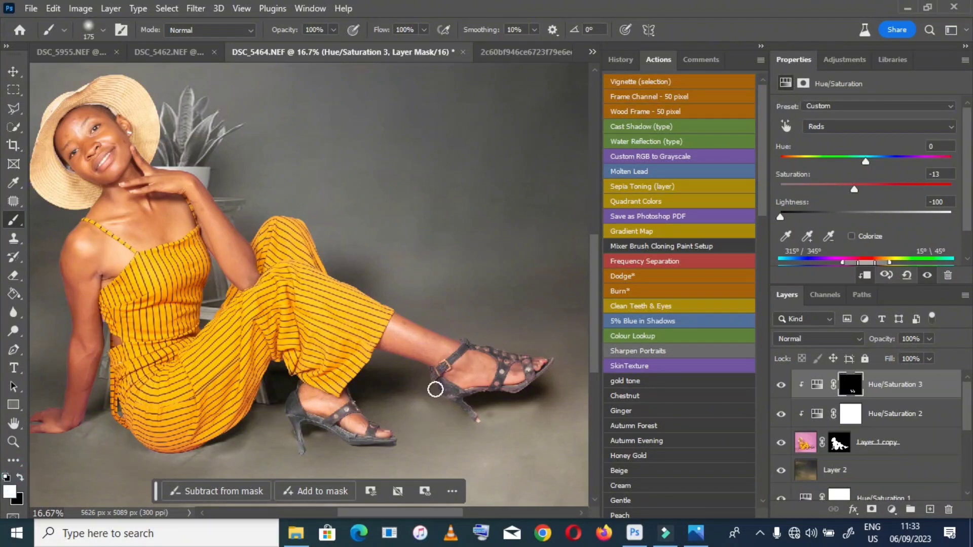
{"action": "mouse_move", "coordinate": [431, 380]}
{"action": "left_mouse_down"}
{"action": "mouse_move", "coordinate": [485, 428]}
{"action": "mouse_move", "coordinate": [463, 402]}
{"action": "mouse_move", "coordinate": [537, 386]}
{"action": "left_mouse_up"}
{"action": "key", "text": "h"}
{"action": "key", "text": "ctrl+0"}
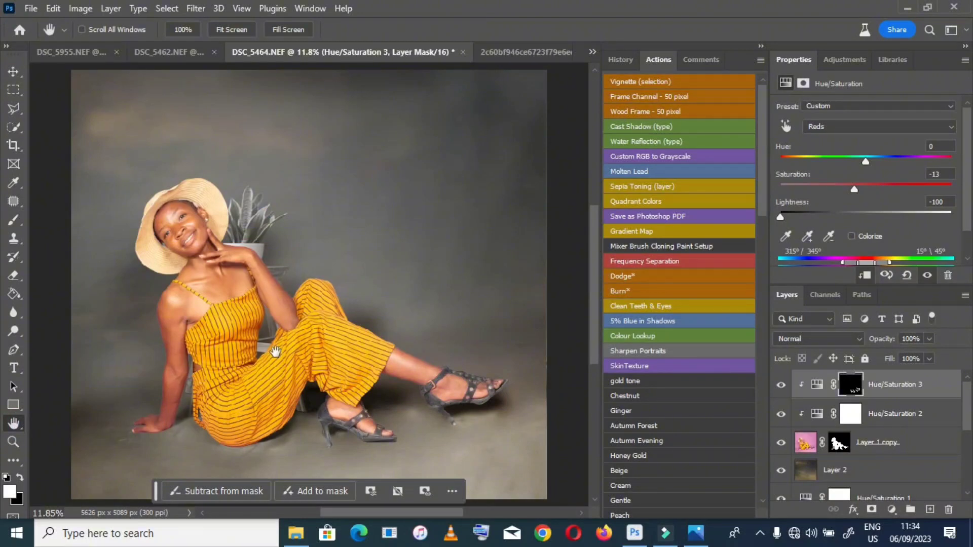
{"action": "left_click", "coordinate": [889, 468]}
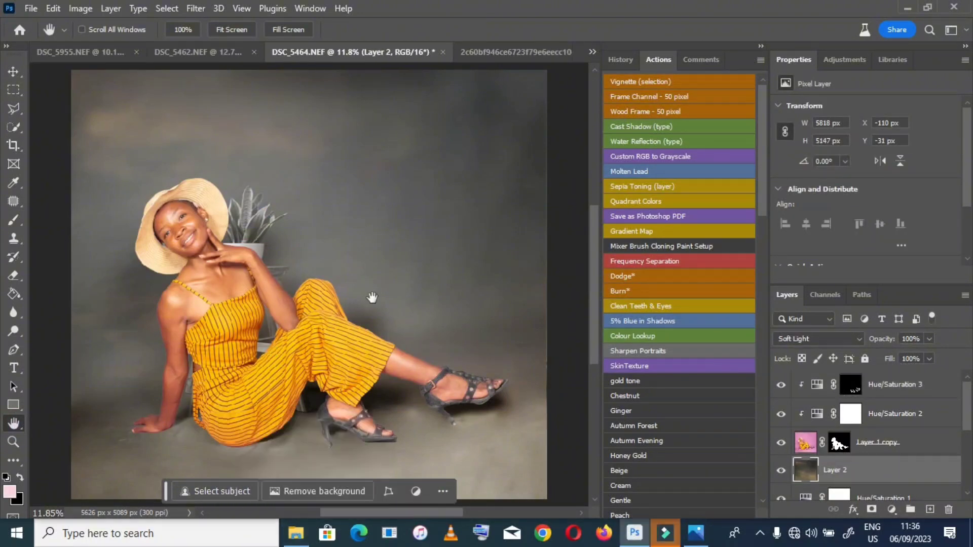
Place the Maua Mbele petals file above Layer 2 and shift it left, kept upright
{"action": "left_click", "coordinate": [299, 532]}
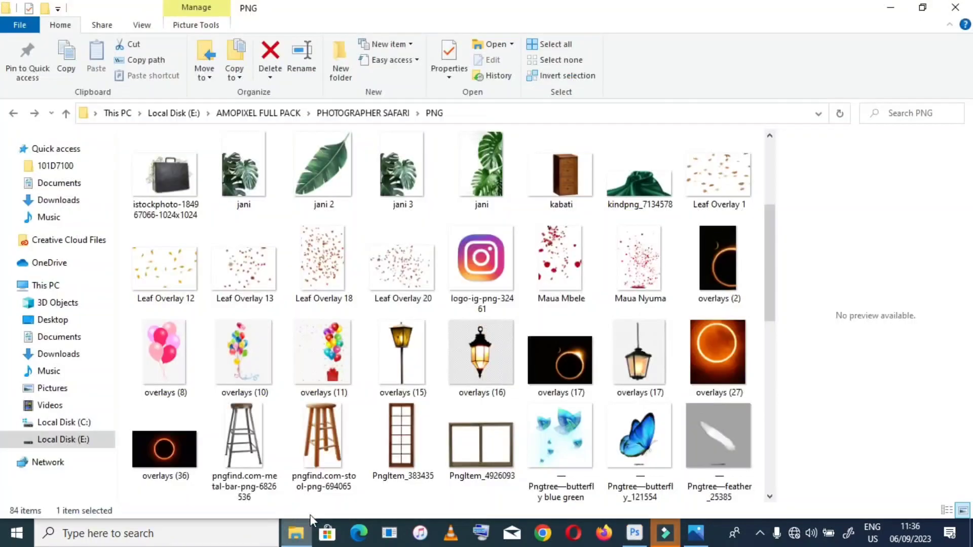
{"action": "left_click_drag", "start_coordinate": [560, 258], "coordinate": [155, 161]}
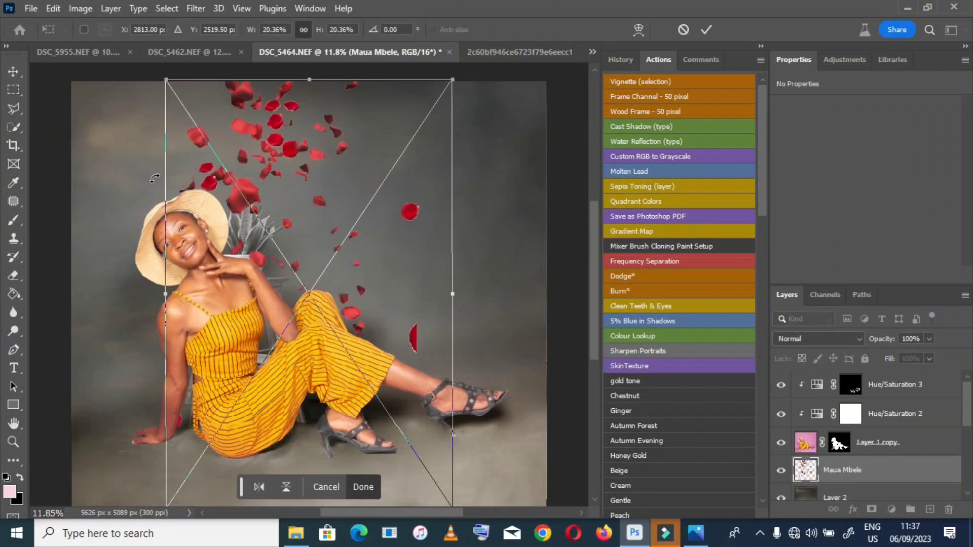
{"action": "left_click_drag", "start_coordinate": [273, 128], "coordinate": [170, 114]}
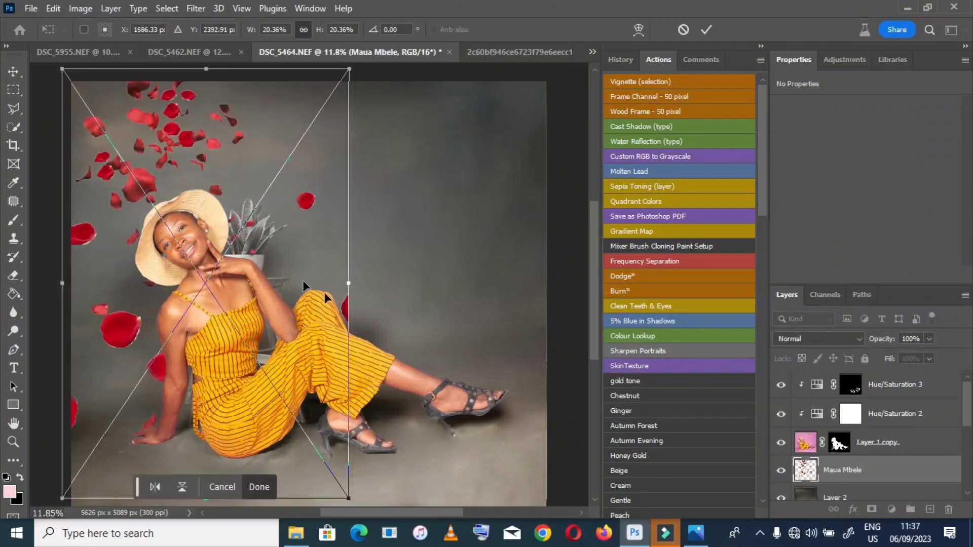
{"action": "left_click_drag", "start_coordinate": [387, 281], "coordinate": [387, 269]}
{"action": "key", "text": "ctrl+z"}
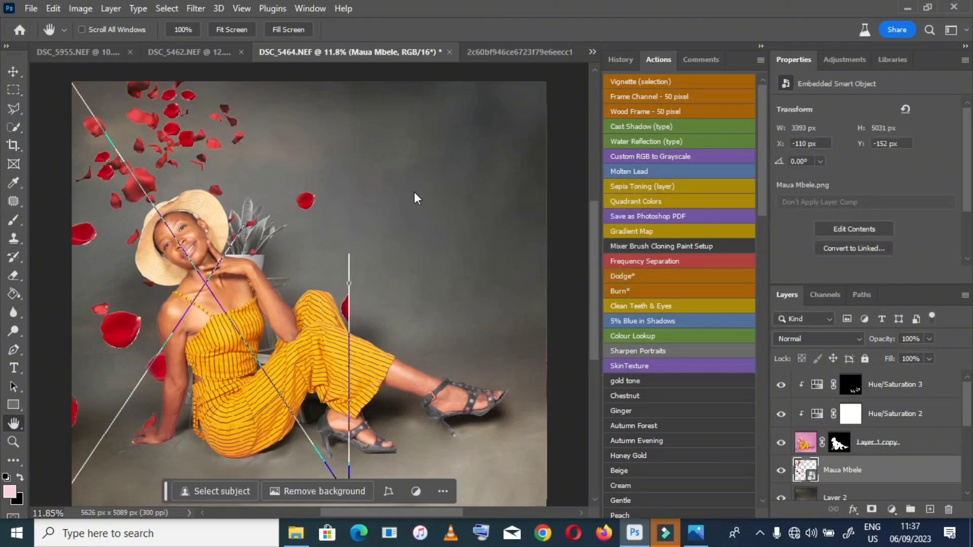
Mask the Maua Mbele layer, painting black to hide petals near the knee and left arm
{"action": "left_click", "coordinate": [871, 509]}
{"action": "left_click", "coordinate": [18, 219]}
{"action": "left_click", "coordinate": [20, 478]}
{"action": "left_click_drag", "start_coordinate": [344, 298], "coordinate": [345, 319]}
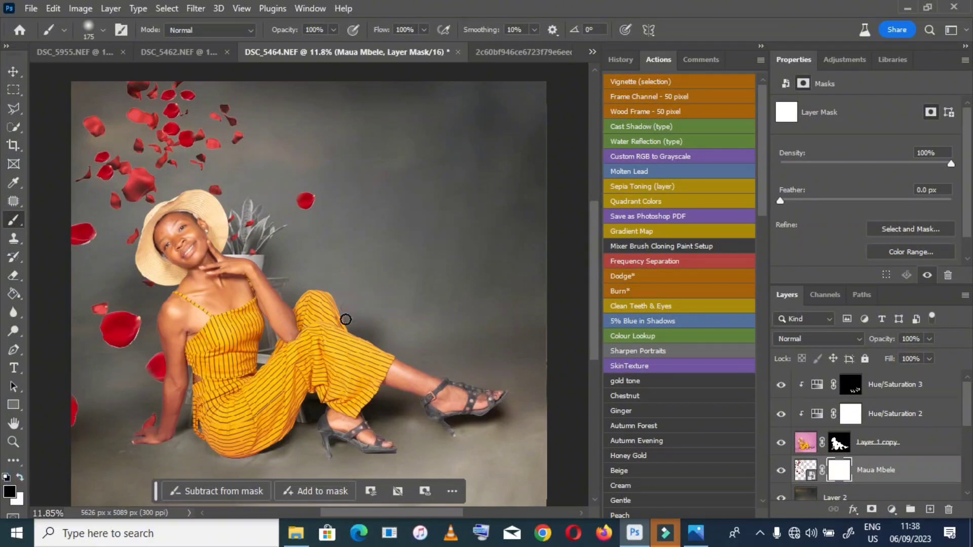
{"action": "mouse_move", "coordinate": [163, 358]}
{"action": "left_mouse_down"}
{"action": "mouse_move", "coordinate": [166, 380]}
{"action": "mouse_move", "coordinate": [150, 369]}
{"action": "mouse_move", "coordinate": [162, 357]}
{"action": "left_mouse_up"}
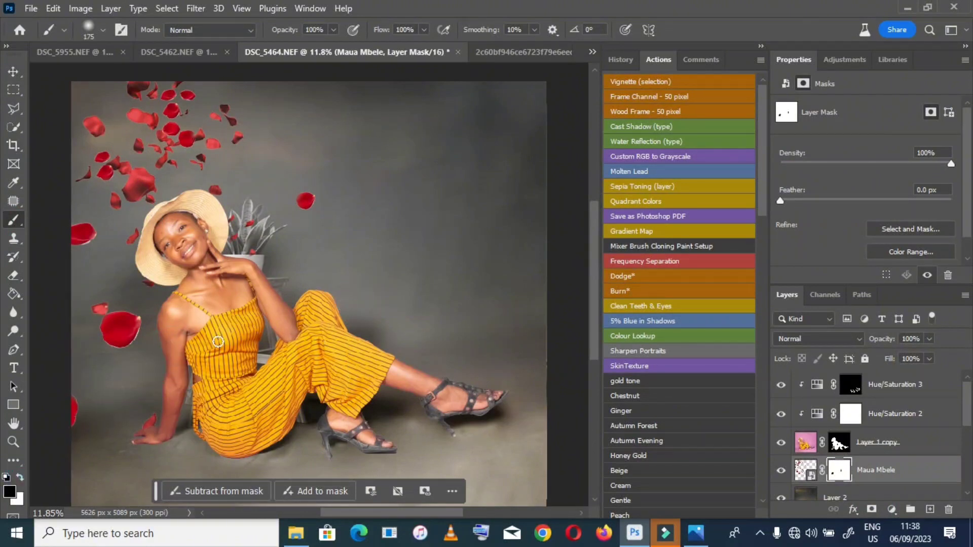
Drag the SeekPng falling-petals 945618 image from the PNG folder into the portrait
{"action": "scroll", "coordinate": [373, 298], "scroll_direction": "down", "scroll_amount": 2}
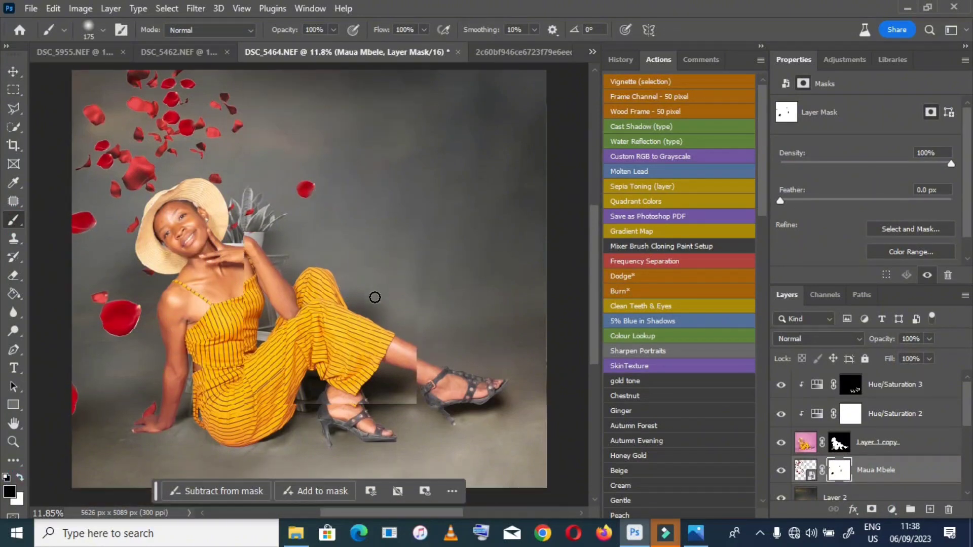
{"action": "scroll", "coordinate": [192, 282], "scroll_direction": "down", "scroll_amount": 3}
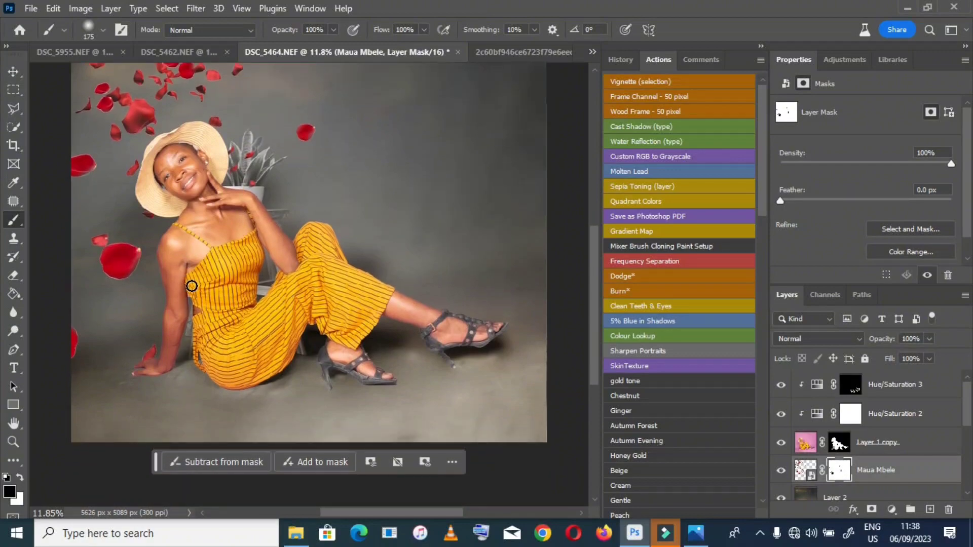
{"action": "left_click", "coordinate": [300, 533]}
{"action": "scroll", "coordinate": [627, 305], "scroll_direction": "down", "scroll_amount": 5}
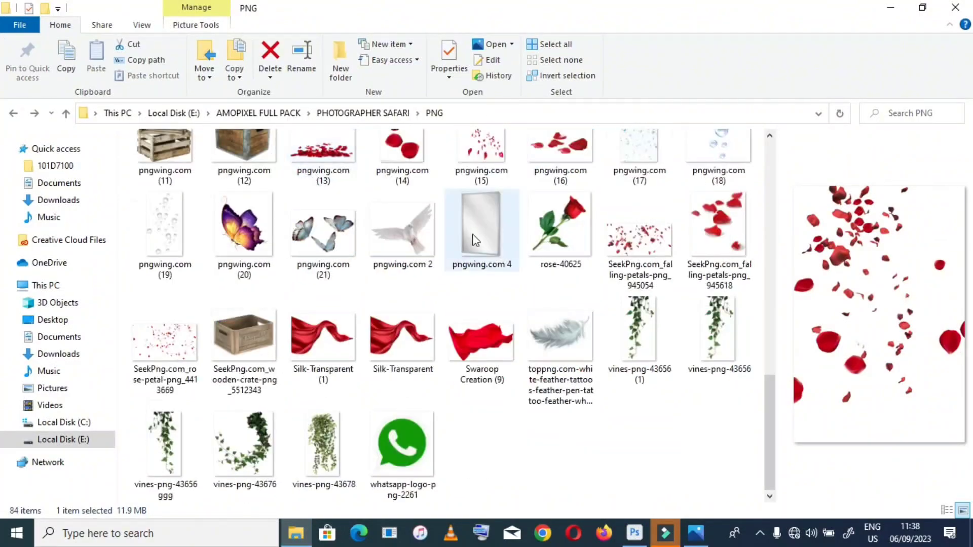
{"action": "scroll", "coordinate": [719, 375], "scroll_direction": "up", "scroll_amount": 1}
{"action": "left_click", "coordinate": [718, 374]}
{"action": "left_click_drag", "start_coordinate": [632, 538], "coordinate": [238, 407]}
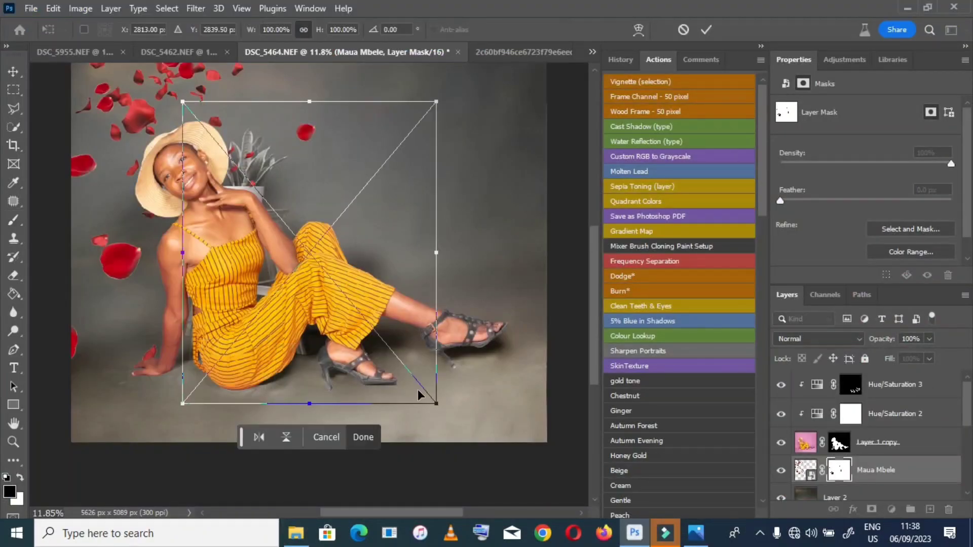
Shrink the falling petals to about a third and rotate them to about -43°
{"action": "left_click_drag", "start_coordinate": [444, 415], "coordinate": [511, 194]}
{"action": "left_click_drag", "start_coordinate": [367, 211], "coordinate": [319, 280]}
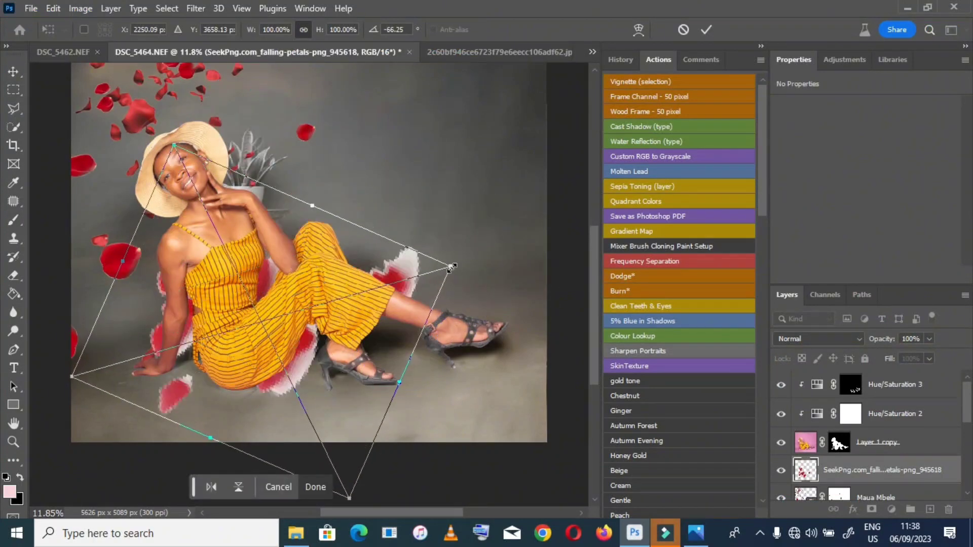
{"action": "left_click_drag", "start_coordinate": [450, 267], "coordinate": [300, 356]}
{"action": "left_click_drag", "start_coordinate": [221, 334], "coordinate": [256, 408]}
{"action": "left_click_drag", "start_coordinate": [321, 389], "coordinate": [228, 418]}
{"action": "left_click_drag", "start_coordinate": [160, 407], "coordinate": [198, 396]}
{"action": "left_click_drag", "start_coordinate": [179, 353], "coordinate": [210, 348]}
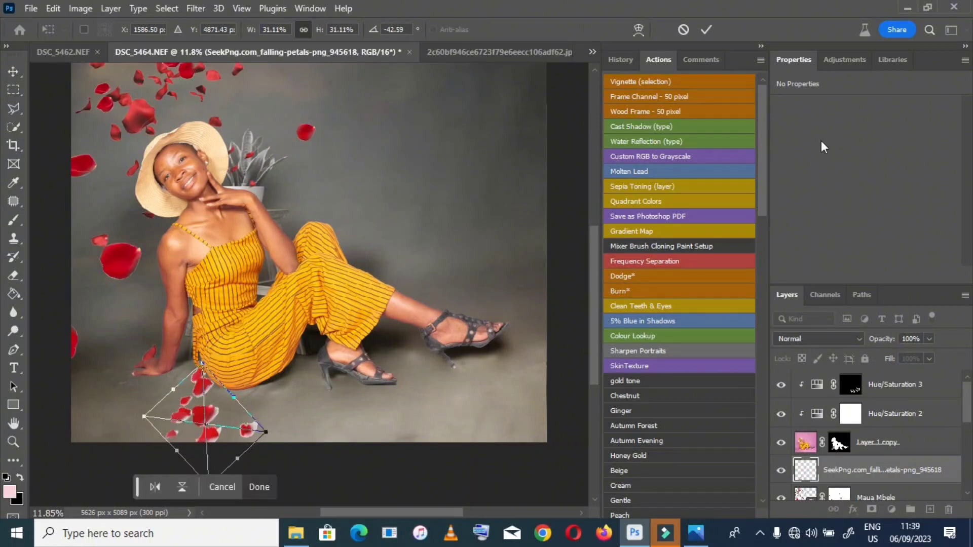
{"action": "left_click", "coordinate": [706, 30]}
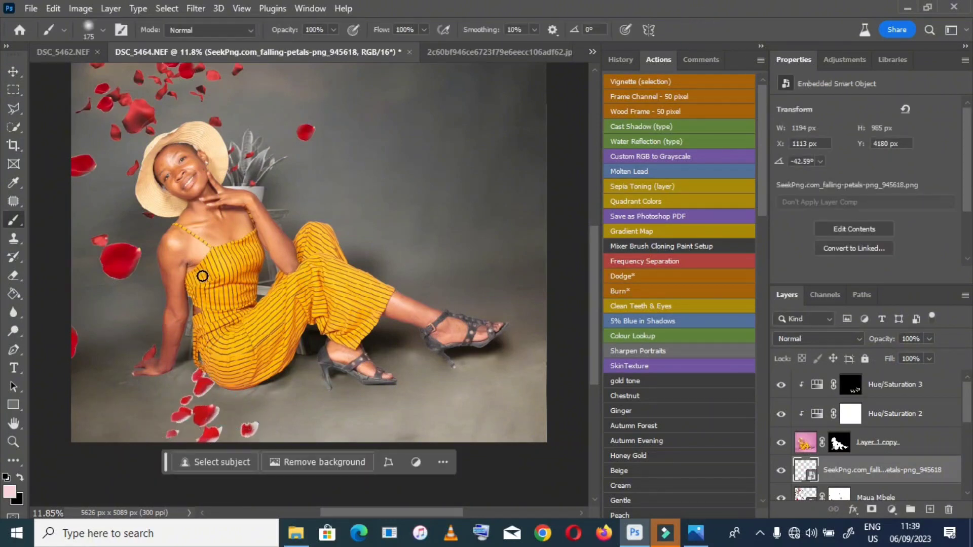
Move the petals to the floor by her feet and rotate them to about -30°
{"action": "key", "text": "v"}
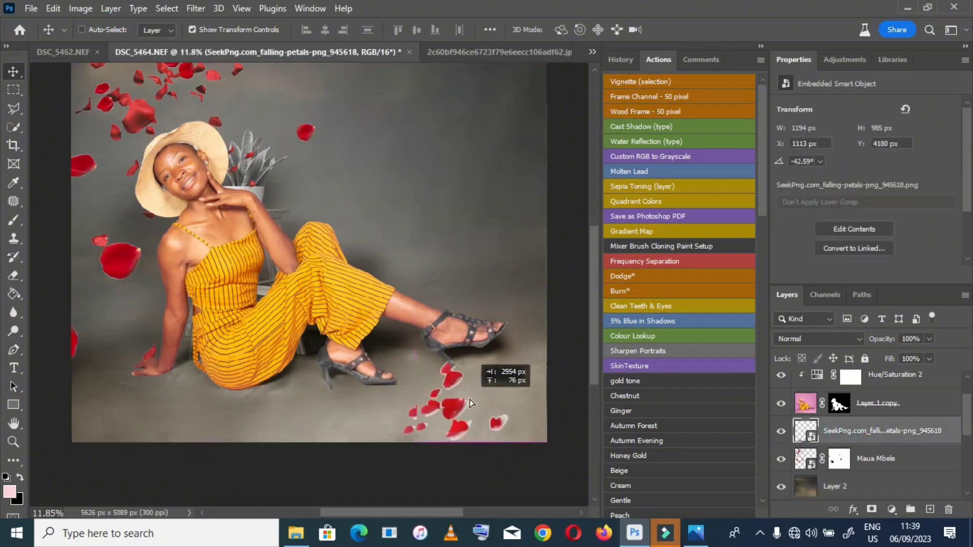
{"action": "left_click_drag", "start_coordinate": [470, 400], "coordinate": [494, 403]}
{"action": "key", "text": "ctrl+t"}
{"action": "left_click_drag", "start_coordinate": [557, 354], "coordinate": [570, 373]}
{"action": "left_click", "coordinate": [706, 29]}
{"action": "key", "text": "z"}
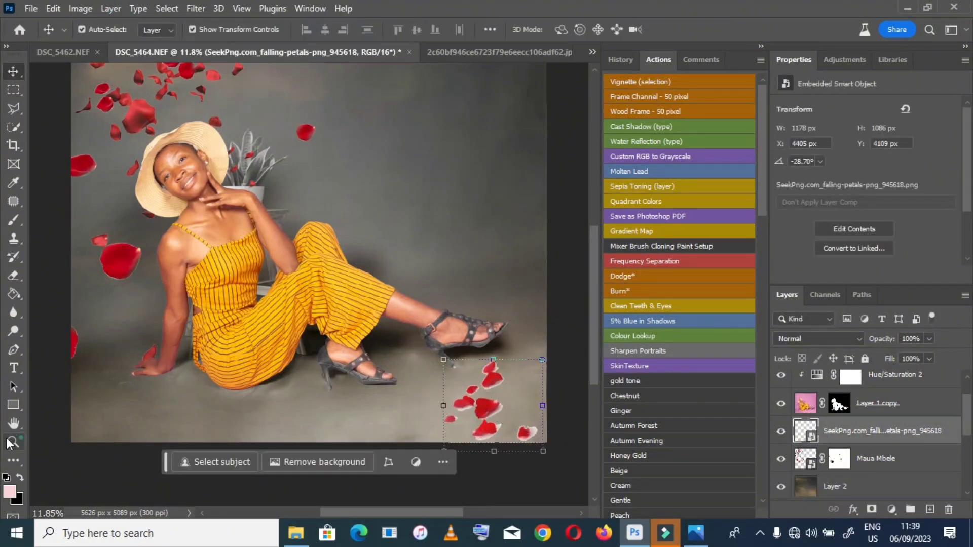
{"action": "left_click", "coordinate": [521, 409]}
Add a layer mask to the falling petals and brush away their white fringe
{"action": "left_click", "coordinate": [871, 510]}
{"action": "left_click", "coordinate": [13, 221]}
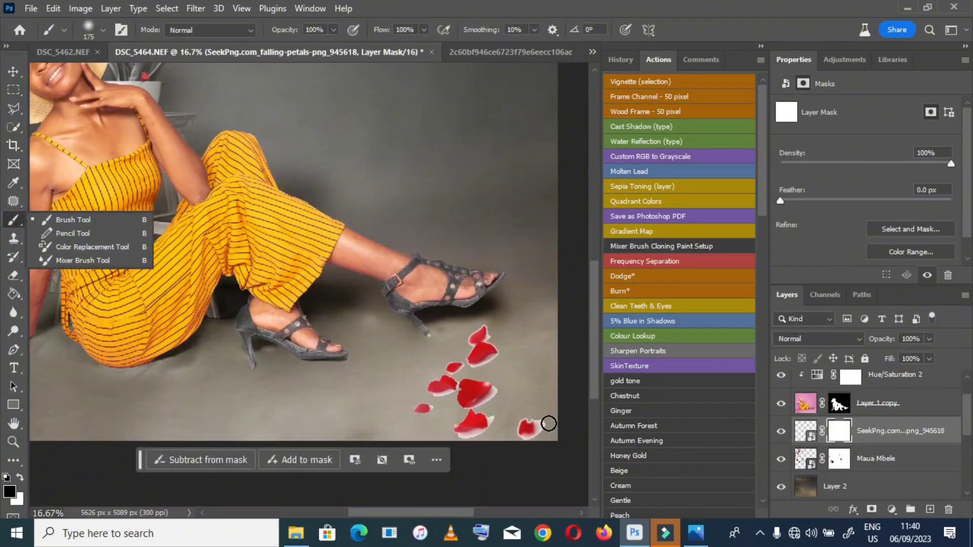
{"action": "mouse_move", "coordinate": [548, 424]}
{"action": "left_mouse_down"}
{"action": "mouse_move", "coordinate": [526, 445]}
{"action": "mouse_move", "coordinate": [546, 431]}
{"action": "mouse_move", "coordinate": [530, 412]}
{"action": "mouse_move", "coordinate": [514, 423]}
{"action": "mouse_move", "coordinate": [516, 445]}
{"action": "mouse_move", "coordinate": [497, 419]}
{"action": "mouse_move", "coordinate": [465, 443]}
{"action": "left_mouse_up"}
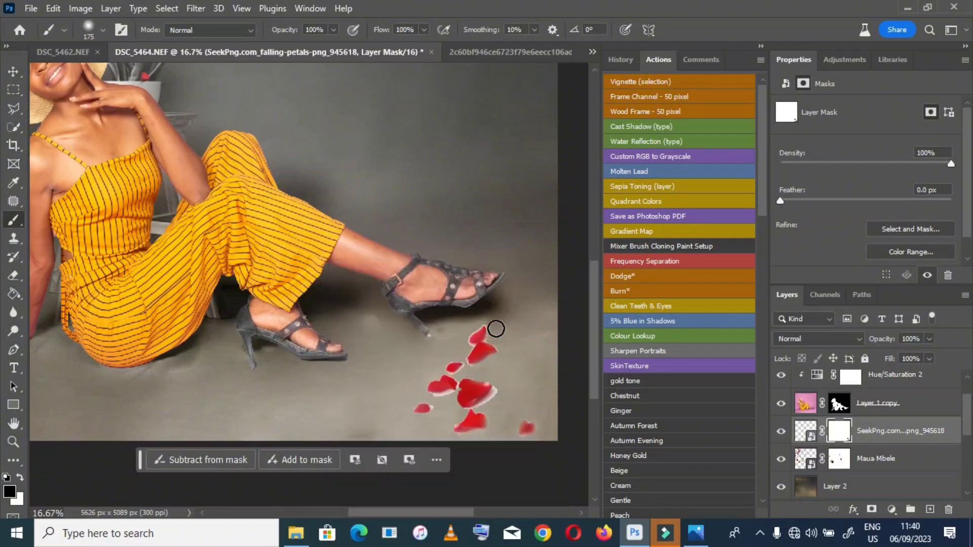
{"action": "key", "text": "bracketleft"}
{"action": "key", "text": "bracketleft"}
{"action": "key", "text": "bracketleft"}
{"action": "key", "text": "bracketleft"}
{"action": "key", "text": "bracketleft"}
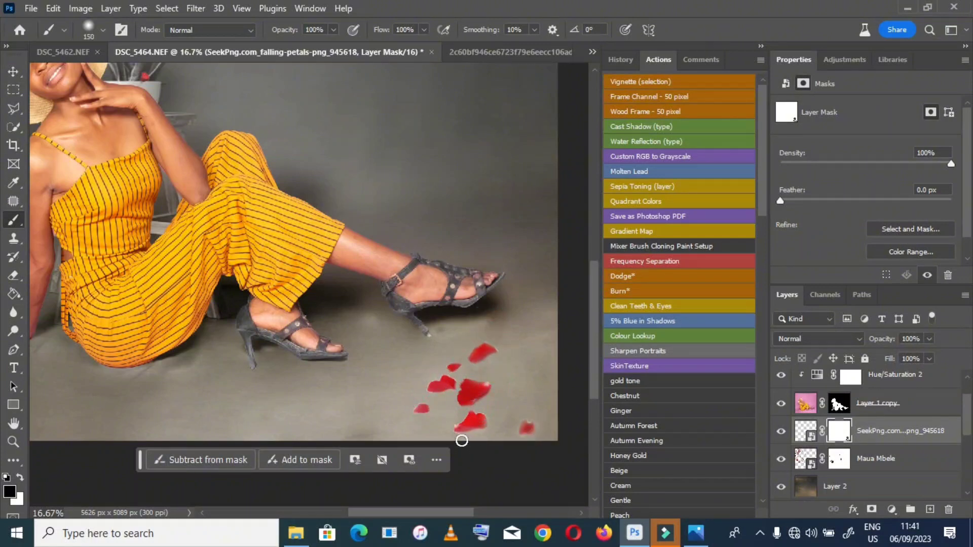
{"action": "key", "text": "bracketleft"}
{"action": "key", "text": "x"}
{"action": "double_click", "coordinate": [13, 424]}
Drag the pngwing.com (16) petals from the PNG folder into the portrait
{"action": "scroll", "coordinate": [412, 317], "scroll_direction": "down", "scroll_amount": 2}
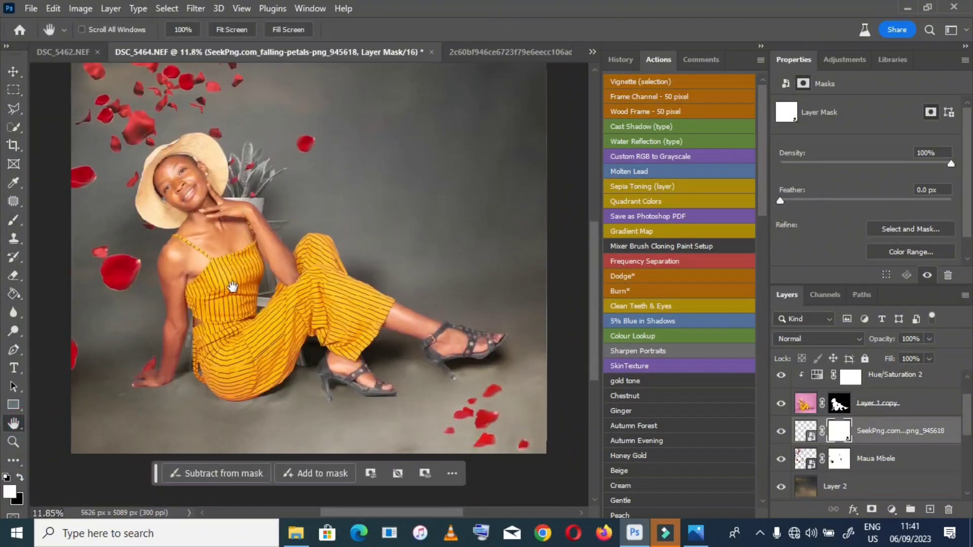
{"action": "scroll", "coordinate": [294, 287], "scroll_direction": "up", "scroll_amount": 2}
{"action": "left_click_drag", "start_coordinate": [295, 287], "coordinate": [296, 266]}
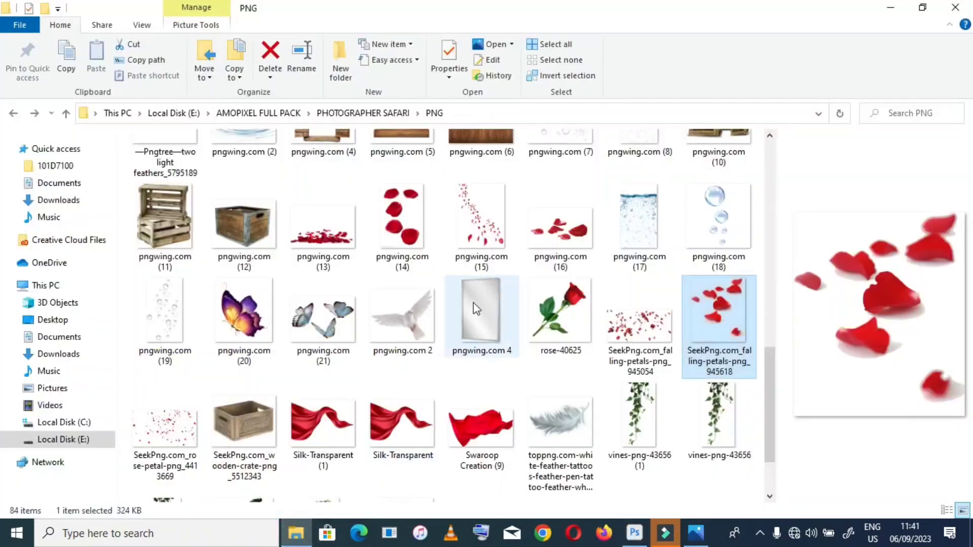
{"action": "left_click", "coordinate": [295, 532]}
{"action": "left_click_drag", "start_coordinate": [661, 415], "coordinate": [446, 343]}
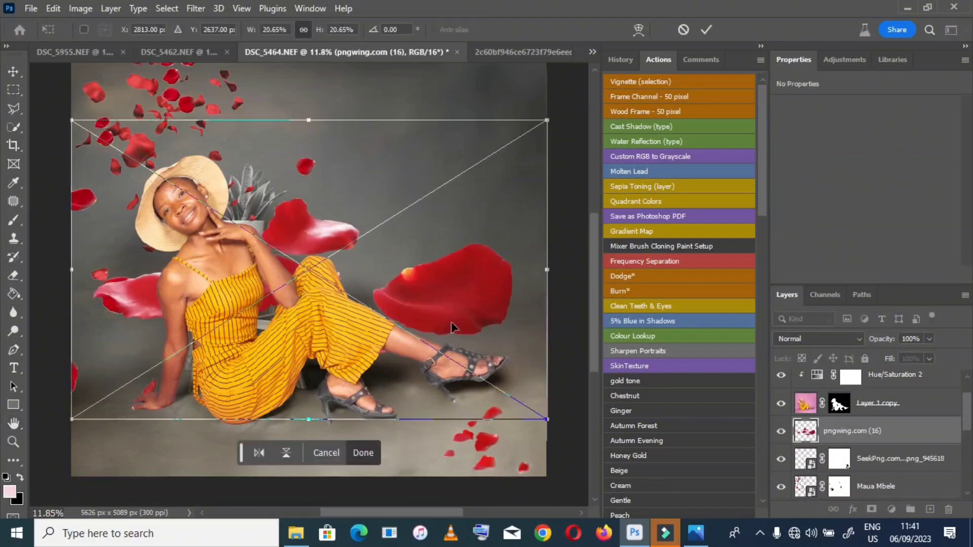
Shrink the pngwing.com (16) petals to about 4.5% and set them under her legs
{"action": "left_click_drag", "start_coordinate": [546, 273], "coordinate": [254, 277]}
{"action": "left_click_drag", "start_coordinate": [141, 267], "coordinate": [379, 335]}
{"action": "left_click_drag", "start_coordinate": [505, 347], "coordinate": [413, 375]}
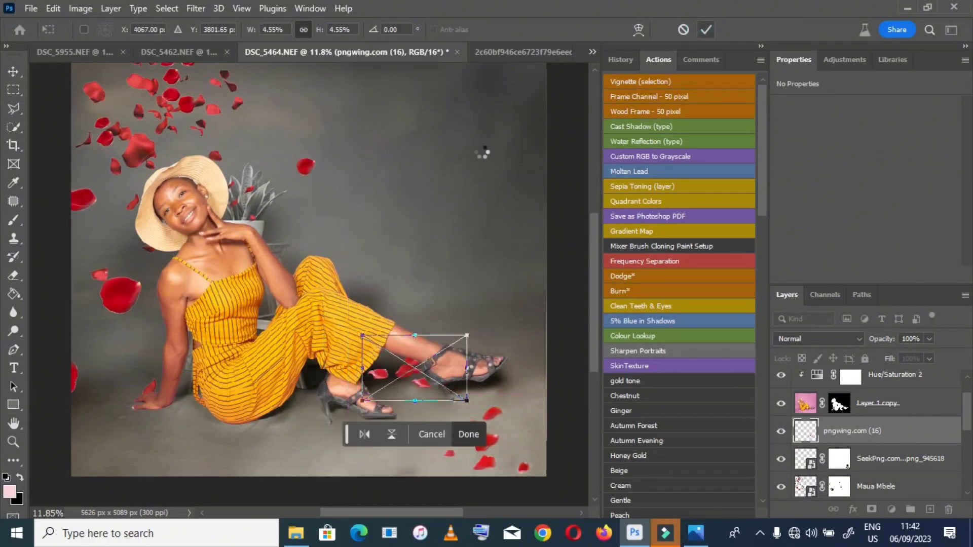
{"action": "left_click", "coordinate": [891, 509]}
Add a Hue/Saturation layer clipped to the petals with Lightness -33
{"action": "left_click", "coordinate": [920, 372]}
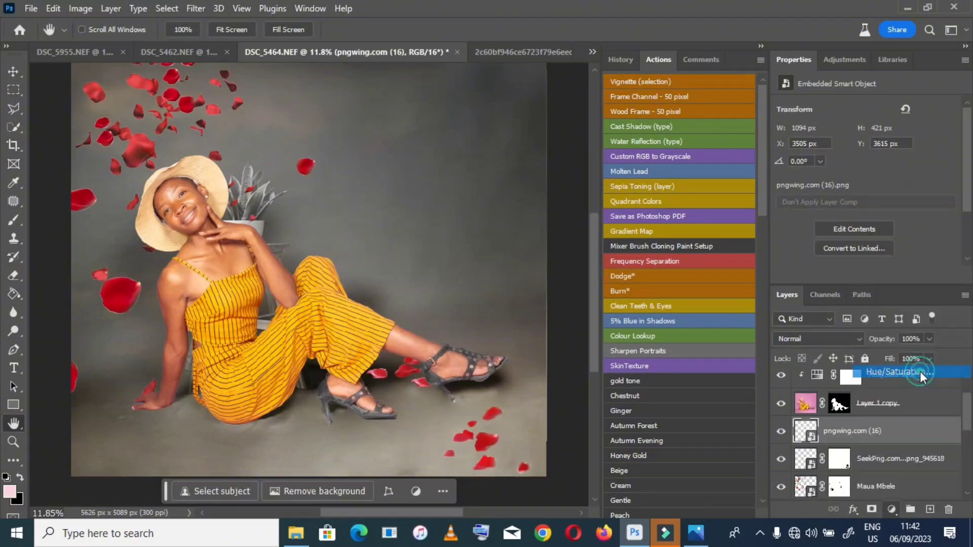
{"action": "left_click", "coordinate": [830, 218]}
{"action": "right_click", "coordinate": [919, 431]}
{"action": "left_click", "coordinate": [833, 307]}
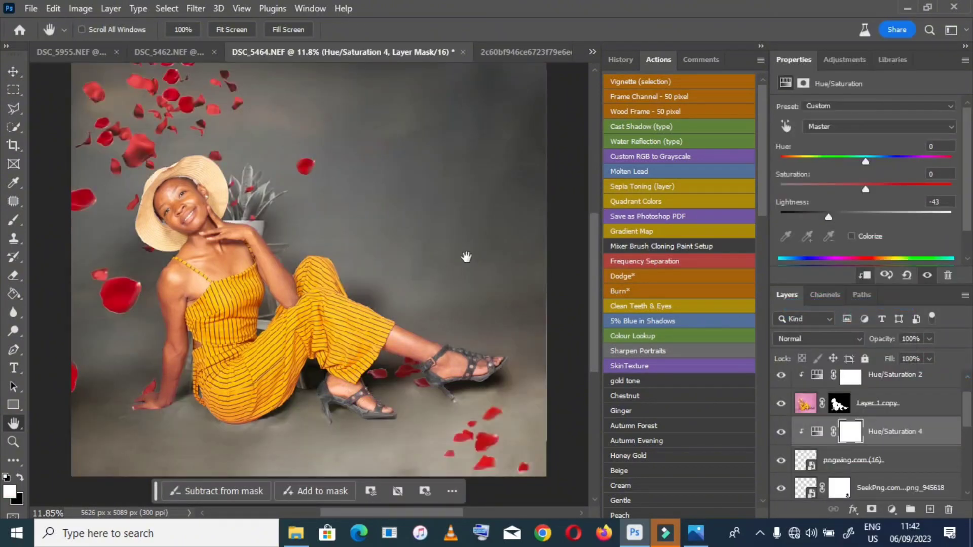
{"action": "left_click", "coordinate": [837, 214]}
Drag pngwing.com (14) from the PNG folder onto the Photoshop canvas
{"action": "left_click", "coordinate": [294, 530]}
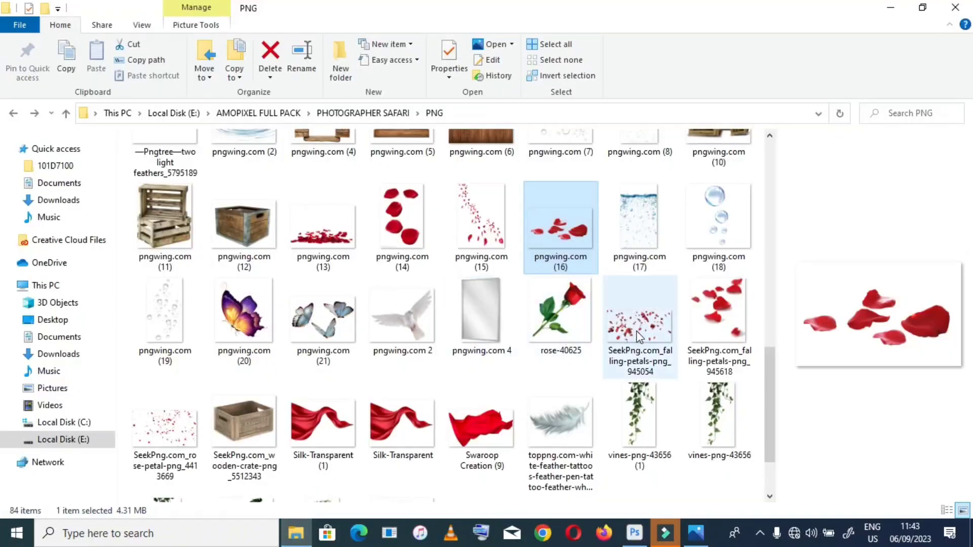
{"action": "left_click", "coordinate": [640, 327]}
{"action": "left_click_drag", "start_coordinate": [405, 231], "coordinate": [134, 461]}
{"action": "left_click_drag", "start_coordinate": [426, 299], "coordinate": [290, 300]}
Rotate the petals to -46.7°, scale them to about 19%, and place them below her hip
{"action": "left_click_drag", "start_coordinate": [305, 347], "coordinate": [359, 277]}
{"action": "left_click_drag", "start_coordinate": [244, 256], "coordinate": [224, 424]}
{"action": "left_click_drag", "start_coordinate": [309, 452], "coordinate": [221, 398]}
{"action": "mouse_move", "coordinate": [197, 441]}
{"action": "left_mouse_down"}
{"action": "mouse_move", "coordinate": [208, 416]}
{"action": "mouse_move", "coordinate": [178, 424]}
{"action": "mouse_move", "coordinate": [196, 416]}
{"action": "mouse_move", "coordinate": [191, 424]}
{"action": "left_mouse_up"}
{"action": "left_click_drag", "start_coordinate": [240, 444], "coordinate": [234, 438]}
{"action": "left_click", "coordinate": [706, 29]}
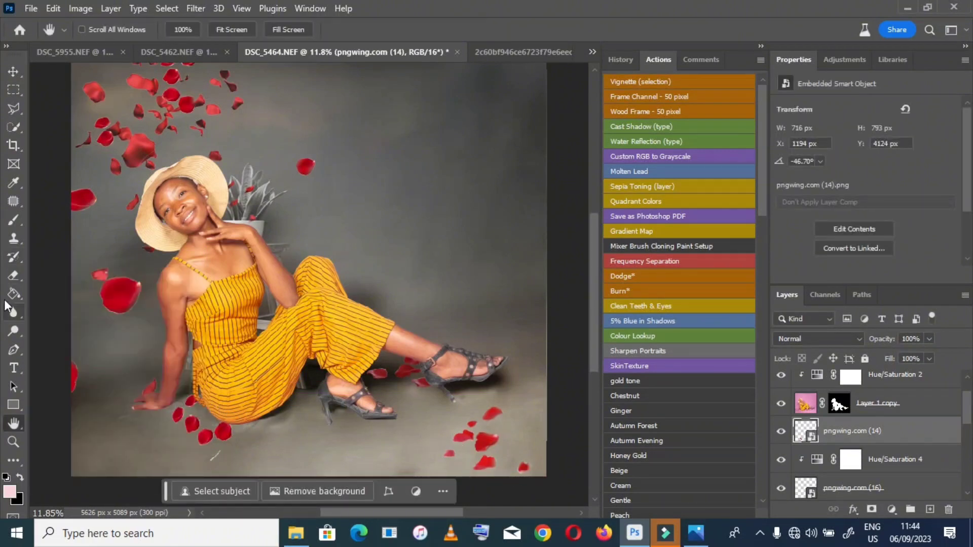
Add a layer mask to pngwing.com (14) and set the brush colour to black
{"action": "left_click", "coordinate": [871, 509]}
{"action": "key", "text": "b"}
{"action": "left_click", "coordinate": [20, 478]}
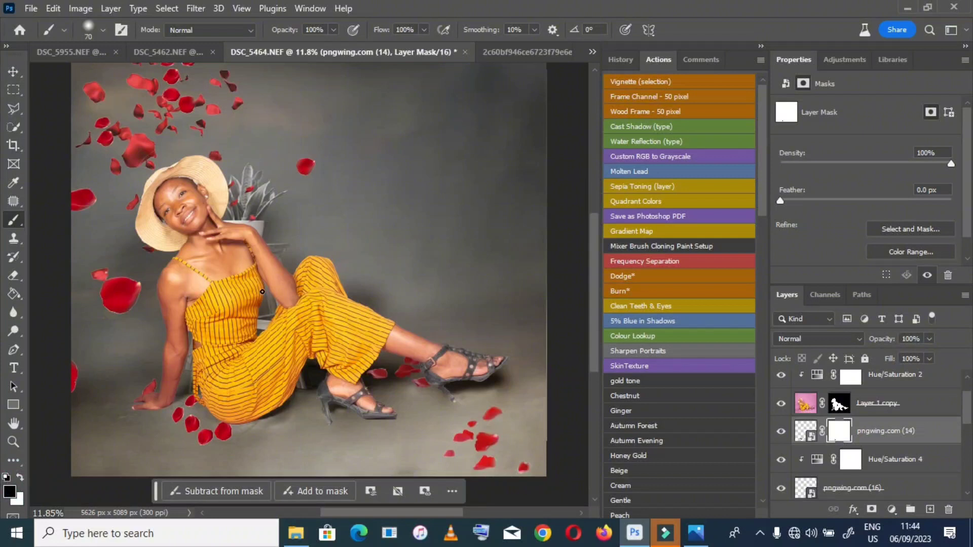
Marquee-select the petal cluster at the lower left for resizing
{"action": "left_click", "coordinate": [14, 90]}
{"action": "left_click_drag", "start_coordinate": [172, 389], "coordinate": [243, 468]}
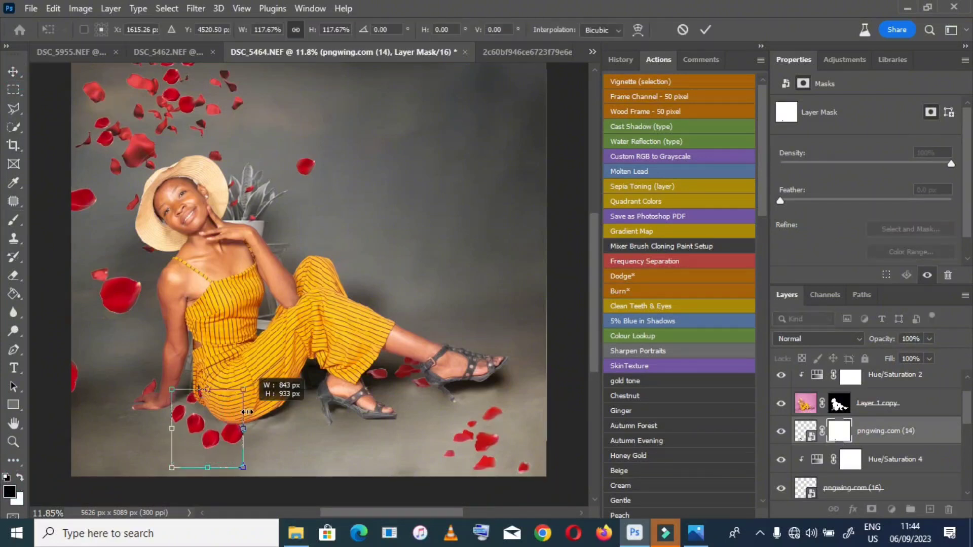
{"action": "key", "text": "v"}
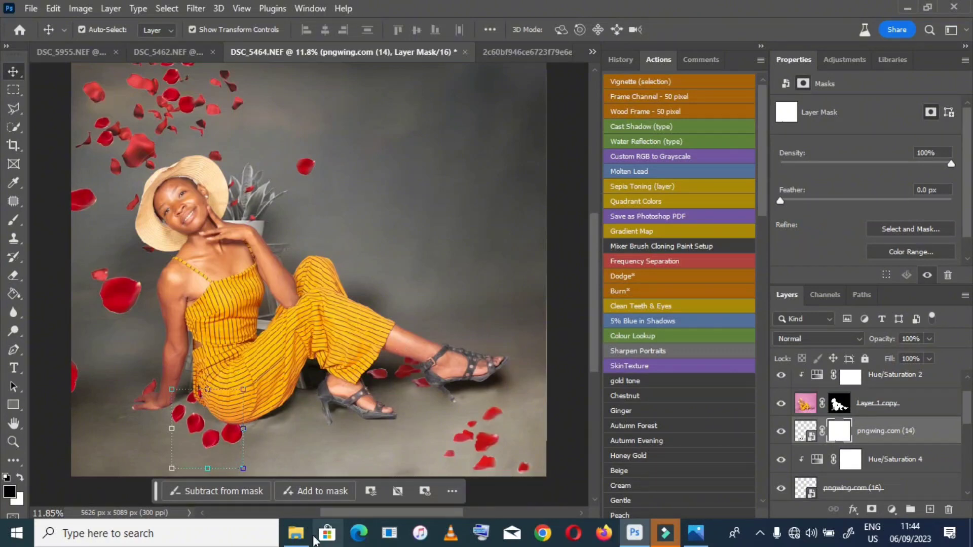
{"action": "left_click", "coordinate": [297, 533]}
Place the pngwing.com (13) petal pile on the floor below her feet
{"action": "left_click_drag", "start_coordinate": [324, 249], "coordinate": [299, 284]}
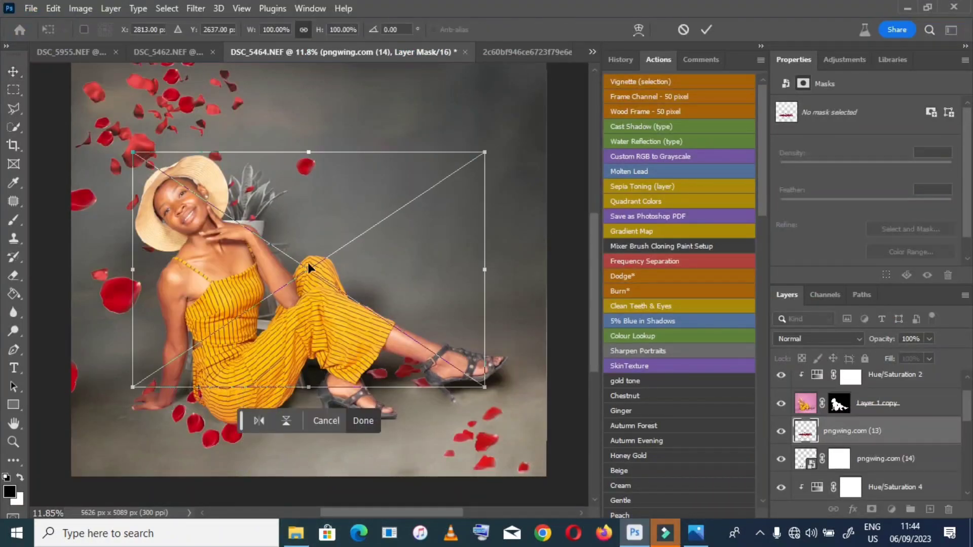
{"action": "left_click_drag", "start_coordinate": [290, 202], "coordinate": [287, 342]}
{"action": "key", "text": "Return"}
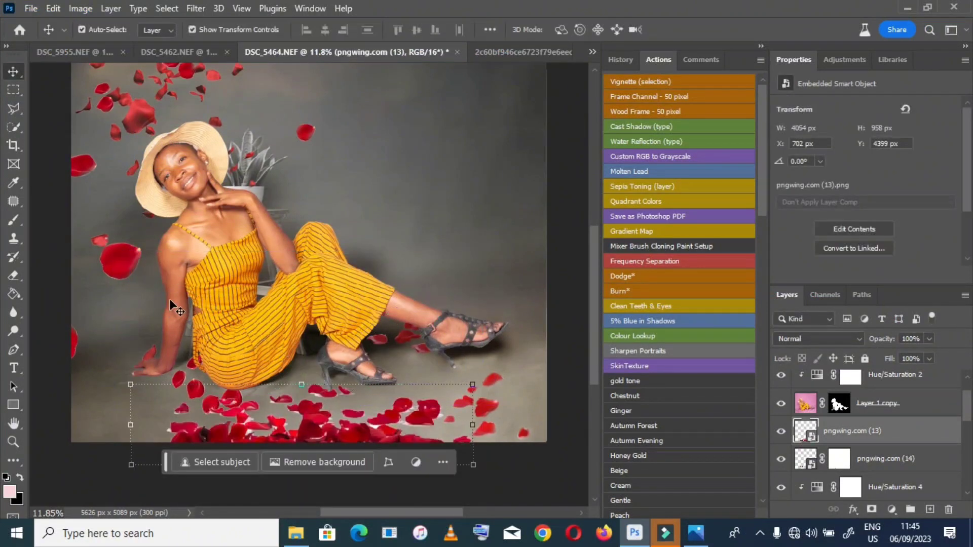
{"action": "left_click_drag", "start_coordinate": [316, 422], "coordinate": [321, 408]}
Mask the petal pile and paint away its pale pink fringe, including beside the shoe heel
{"action": "left_click", "coordinate": [13, 441]}
{"action": "left_click", "coordinate": [297, 427]}
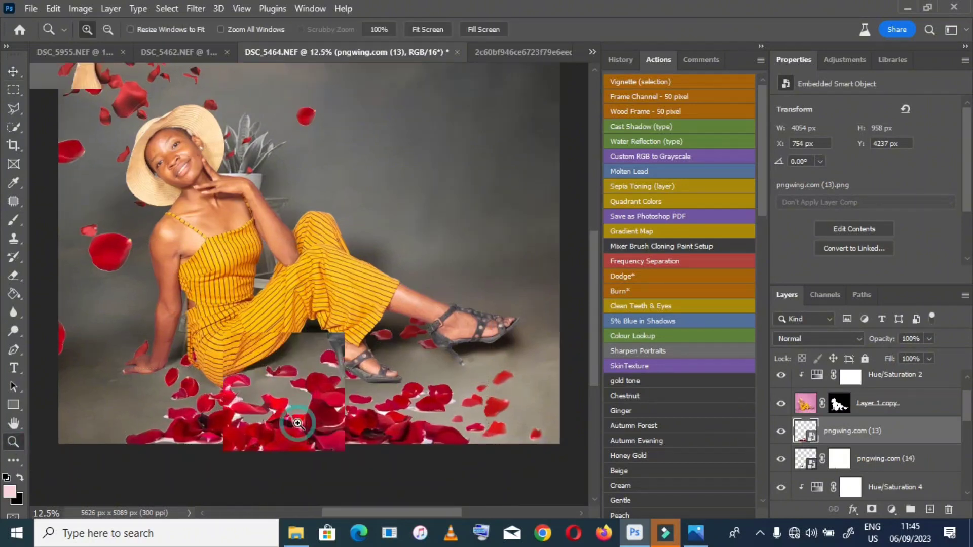
{"action": "left_click", "coordinate": [297, 427]}
{"action": "scroll", "coordinate": [298, 426], "scroll_direction": "down", "scroll_amount": 1}
{"action": "left_click", "coordinate": [871, 509]}
{"action": "left_click", "coordinate": [870, 509]}
{"action": "key", "text": "b"}
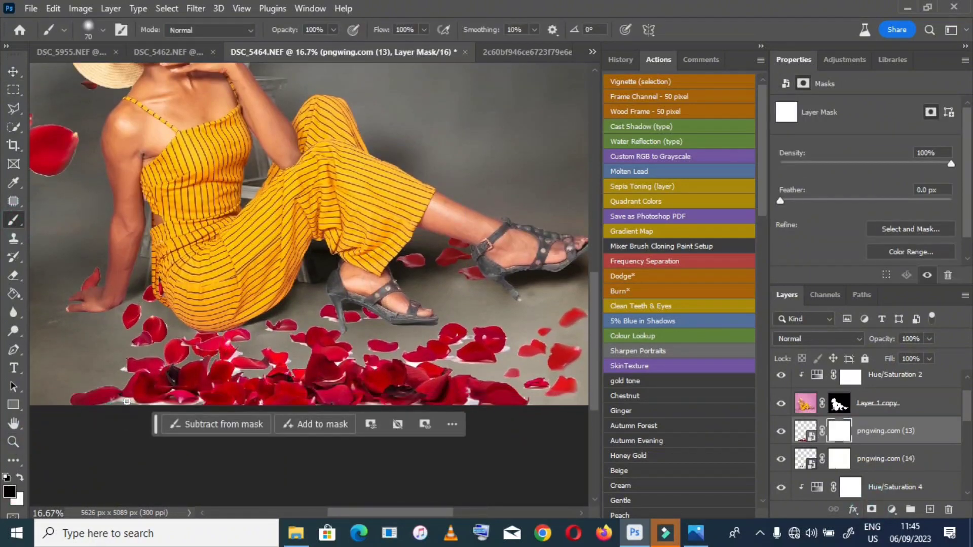
{"action": "left_click_drag", "start_coordinate": [154, 407], "coordinate": [198, 402]}
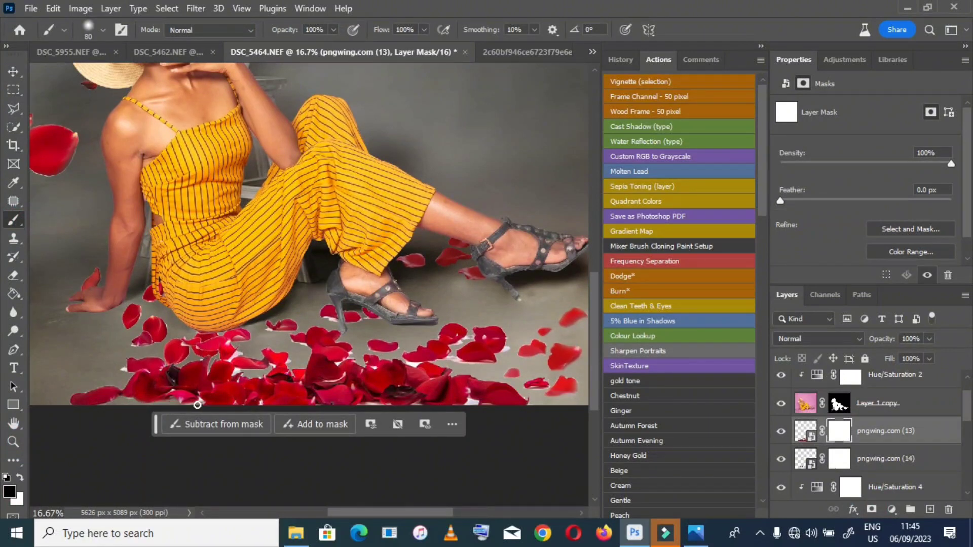
{"action": "key", "text": "bracketright"}
{"action": "key", "text": "bracketright"}
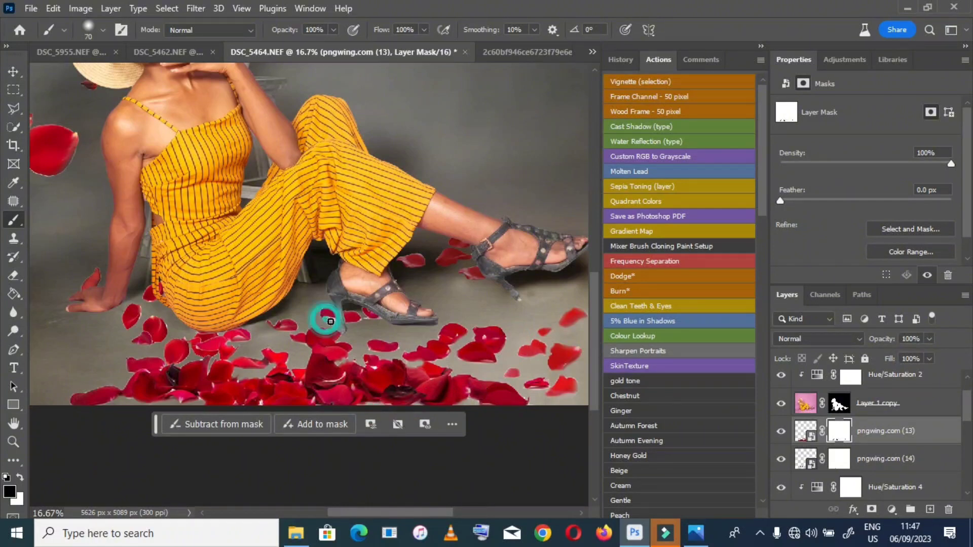
{"action": "left_click_drag", "start_coordinate": [326, 319], "coordinate": [335, 321]}
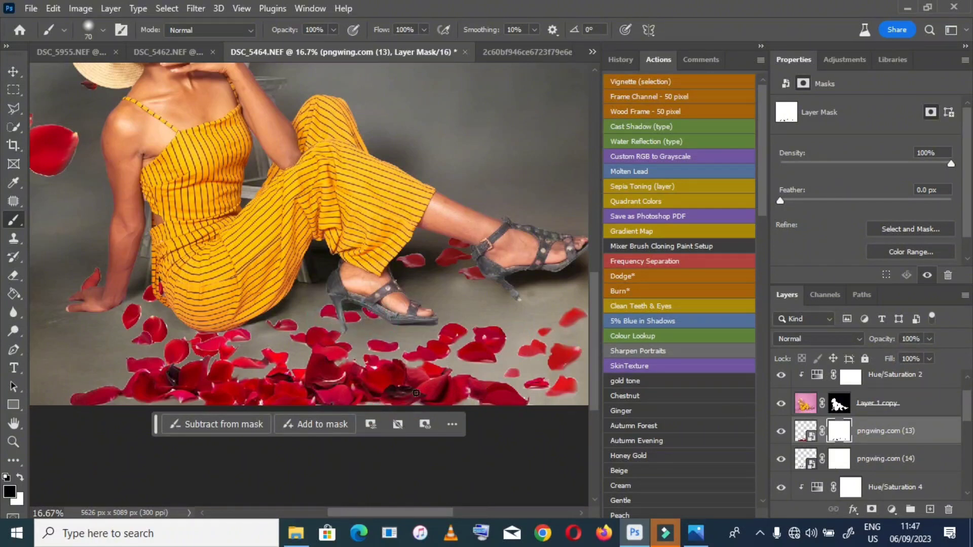
{"action": "key", "text": "bracketleft"}
{"action": "key", "text": "bracketleft"}
{"action": "double_click", "coordinate": [13, 423]}
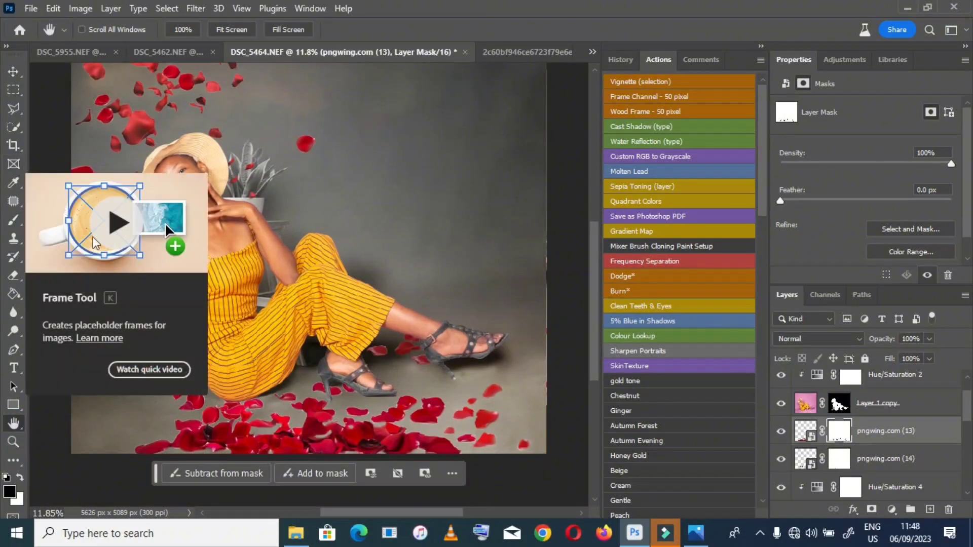
Copy a stray red petal onto its own layer and move it to the upper right
{"action": "left_click", "coordinate": [14, 201]}
{"action": "scroll", "coordinate": [811, 484], "scroll_direction": "down", "scroll_amount": 3}
{"action": "left_click", "coordinate": [811, 484]}
{"action": "mouse_move", "coordinate": [127, 248]}
{"action": "left_mouse_down"}
{"action": "mouse_move", "coordinate": [99, 265]}
{"action": "mouse_move", "coordinate": [146, 286]}
{"action": "left_mouse_up"}
{"action": "key", "text": "ctrl+j"}
{"action": "key", "text": "v"}
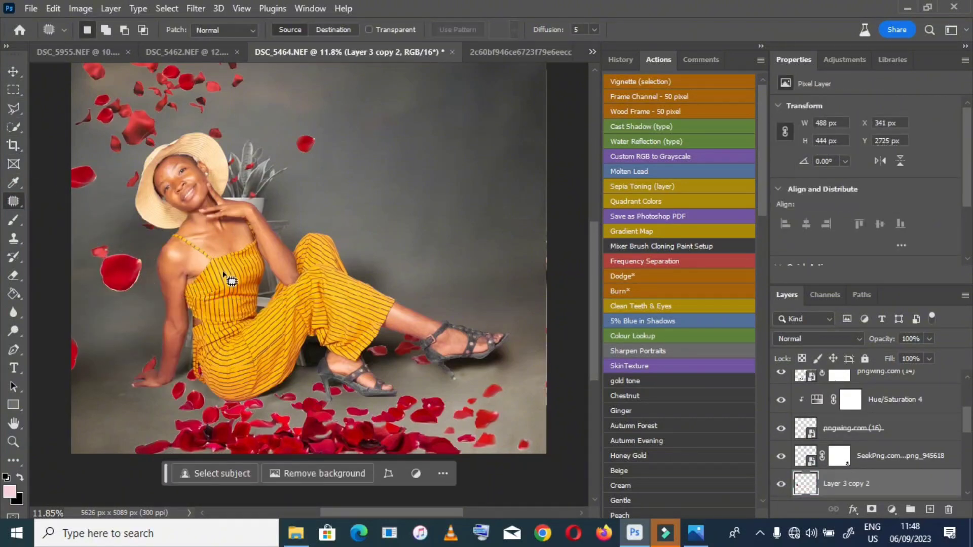
{"action": "left_click_drag", "start_coordinate": [126, 269], "coordinate": [328, 177]}
Flip the copied petal vertically, then reposition the Layer 3 and Maua Mbele petals
{"action": "right_click", "coordinate": [332, 165]}
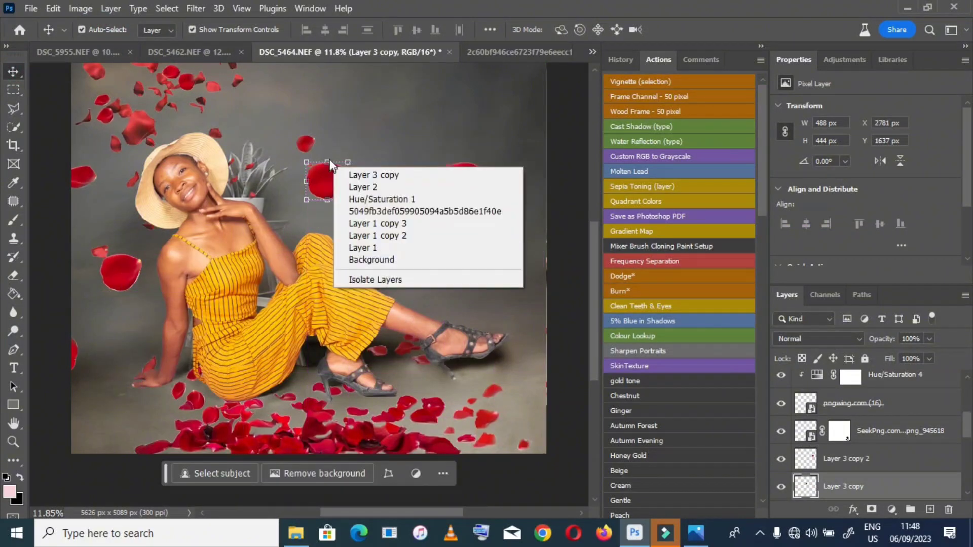
{"action": "right_click", "coordinate": [327, 162]}
{"action": "left_click", "coordinate": [367, 452]}
{"action": "key", "text": "Return"}
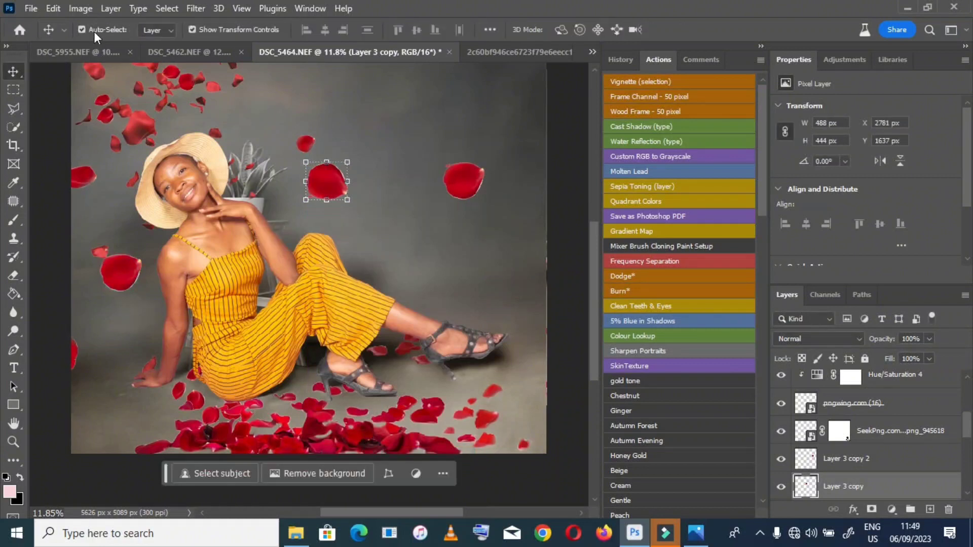
{"action": "left_click_drag", "start_coordinate": [116, 289], "coordinate": [77, 412]}
{"action": "left_click_drag", "start_coordinate": [123, 380], "coordinate": [303, 284]}
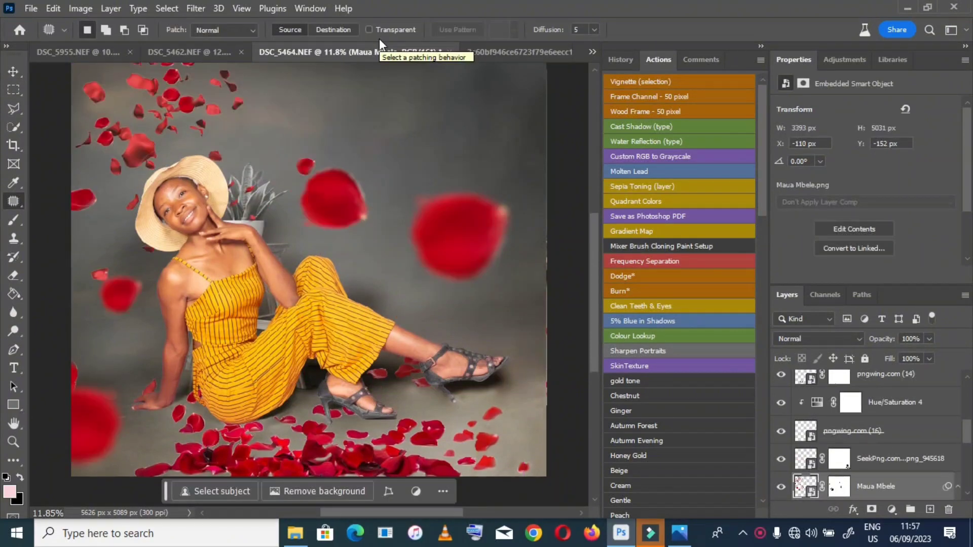
{"action": "left_click", "coordinate": [901, 396]}
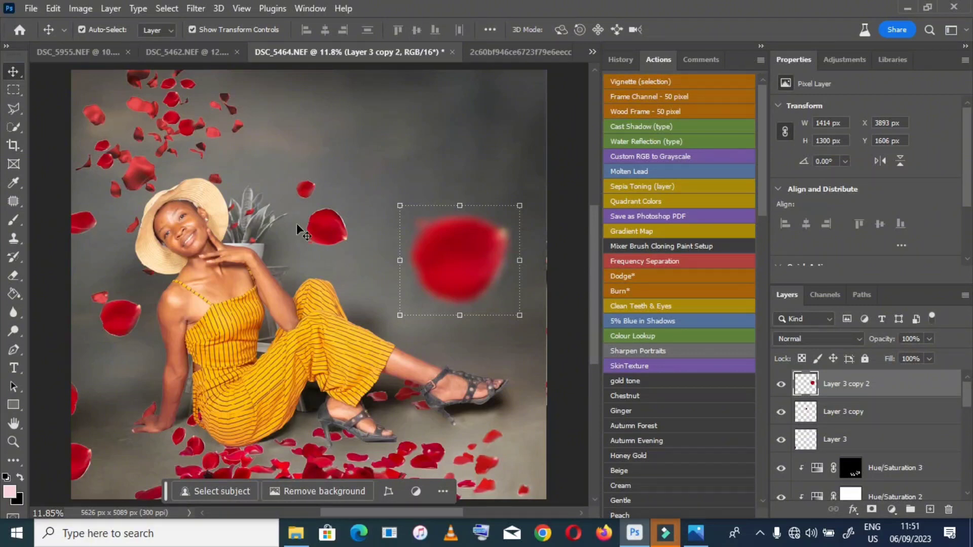
Scale the petal beside her hat to about 163%, nudge it slightly down-left, and commit
{"action": "left_click", "coordinate": [338, 234]}
{"action": "left_click_drag", "start_coordinate": [350, 208], "coordinate": [362, 164]}
{"action": "left_click_drag", "start_coordinate": [337, 223], "coordinate": [330, 230]}
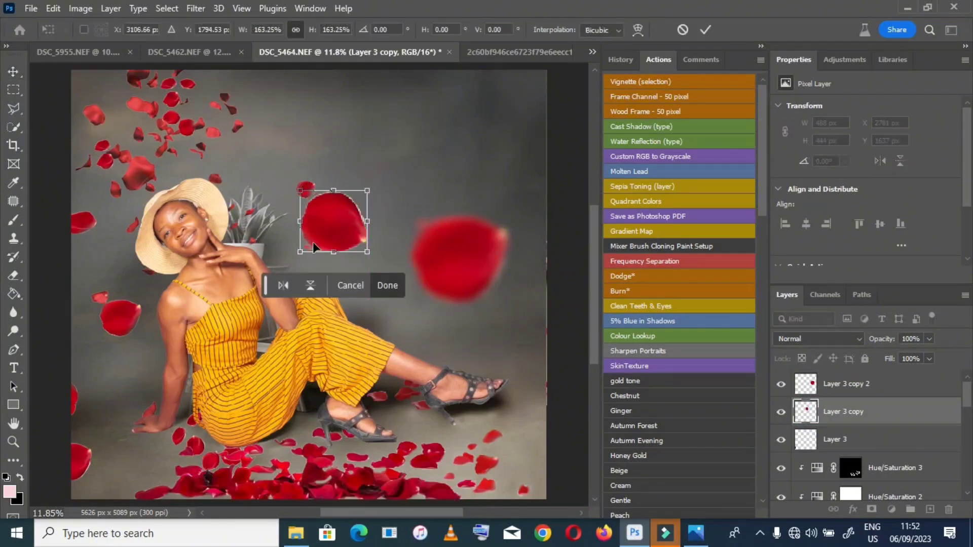
{"action": "left_click", "coordinate": [167, 8]}
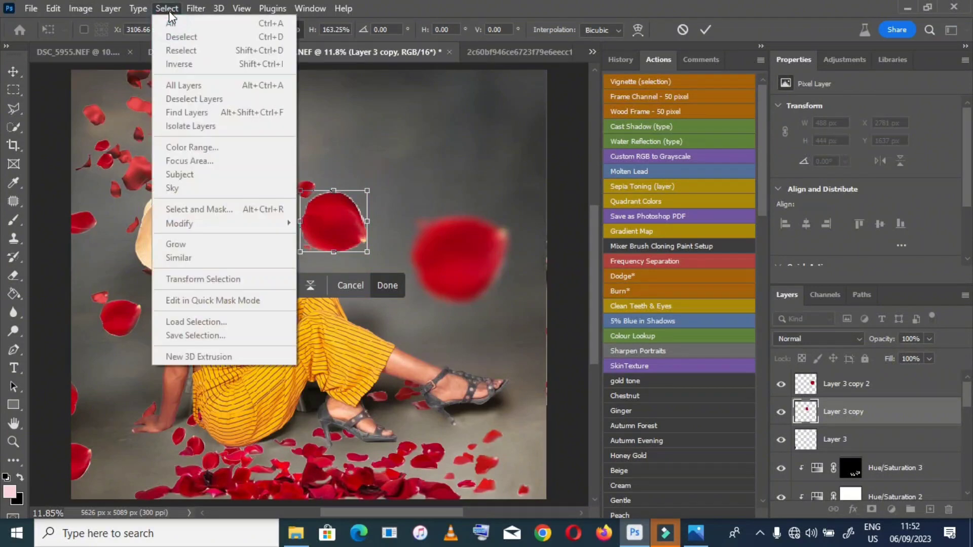
{"action": "left_click", "coordinate": [196, 8]}
{"action": "left_click", "coordinate": [701, 31]}
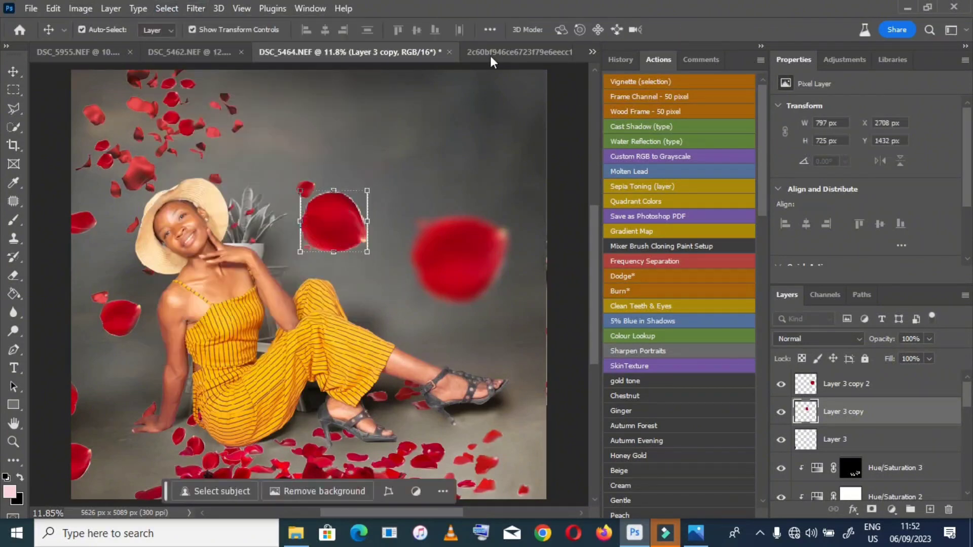
Soften the enlarged petal with a 16.6-pixel Gaussian Blur
{"action": "left_click", "coordinate": [195, 8]}
{"action": "mouse_move", "coordinate": [213, 190]}
{"action": "left_click", "coordinate": [411, 245]}
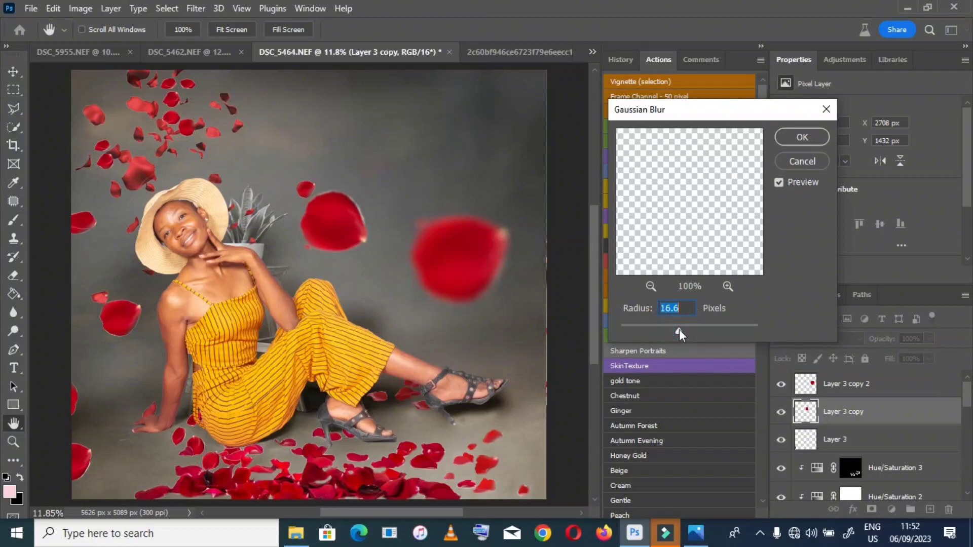
{"action": "left_click", "coordinate": [795, 140]}
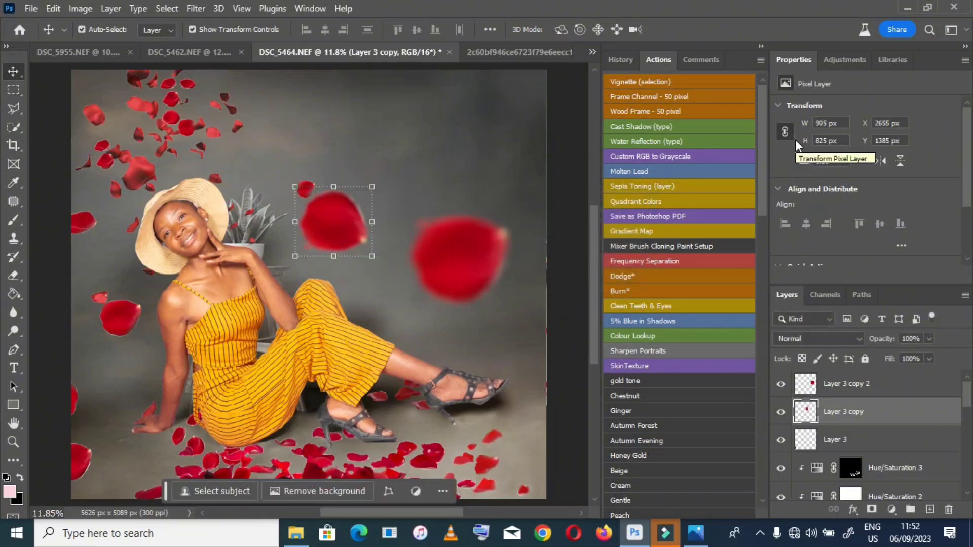
{"action": "scroll", "coordinate": [202, 305], "scroll_direction": "down", "scroll_amount": 2}
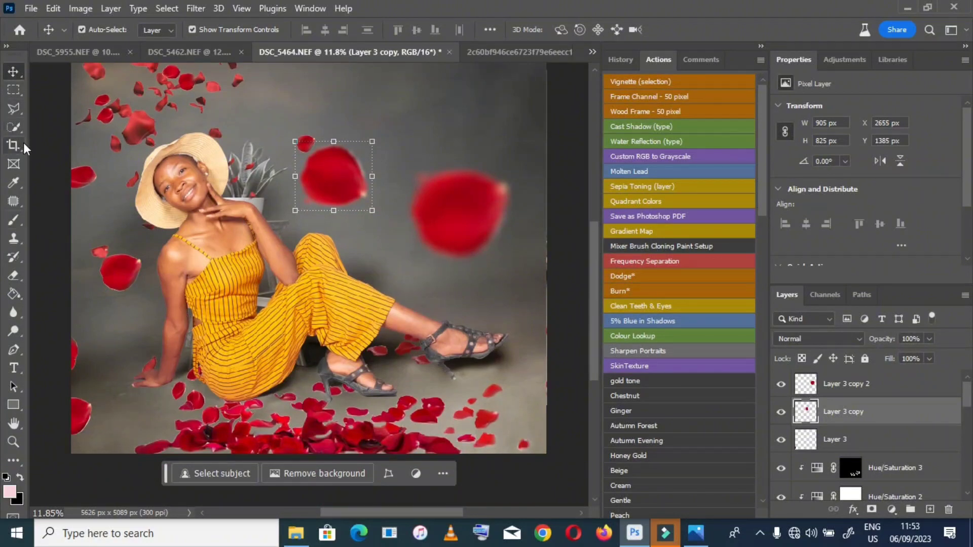
Flip the bottom-left Layer 3 petal horizontally and tuck it into the lower-left corner
{"action": "left_click", "coordinate": [80, 414]}
{"action": "key", "text": "ctrl+t"}
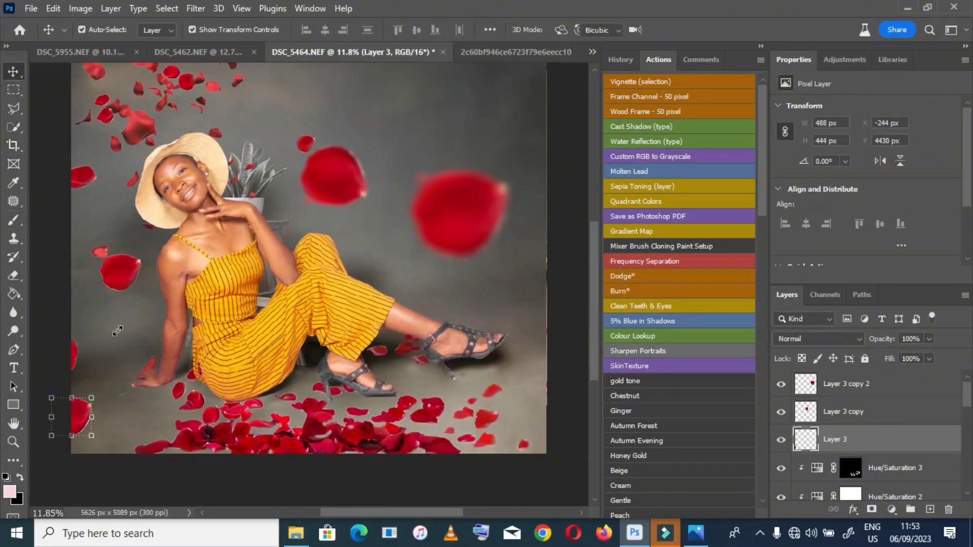
{"action": "right_click", "coordinate": [112, 345]}
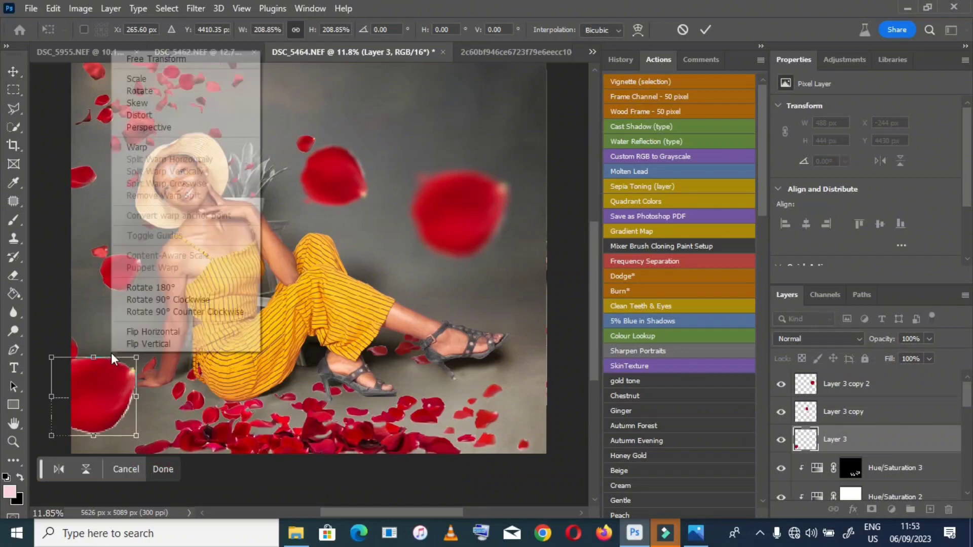
{"action": "left_click", "coordinate": [169, 330]}
{"action": "mouse_move", "coordinate": [100, 389]}
{"action": "left_mouse_down"}
{"action": "mouse_move", "coordinate": [89, 378]}
{"action": "mouse_move", "coordinate": [85, 396]}
{"action": "left_mouse_up"}
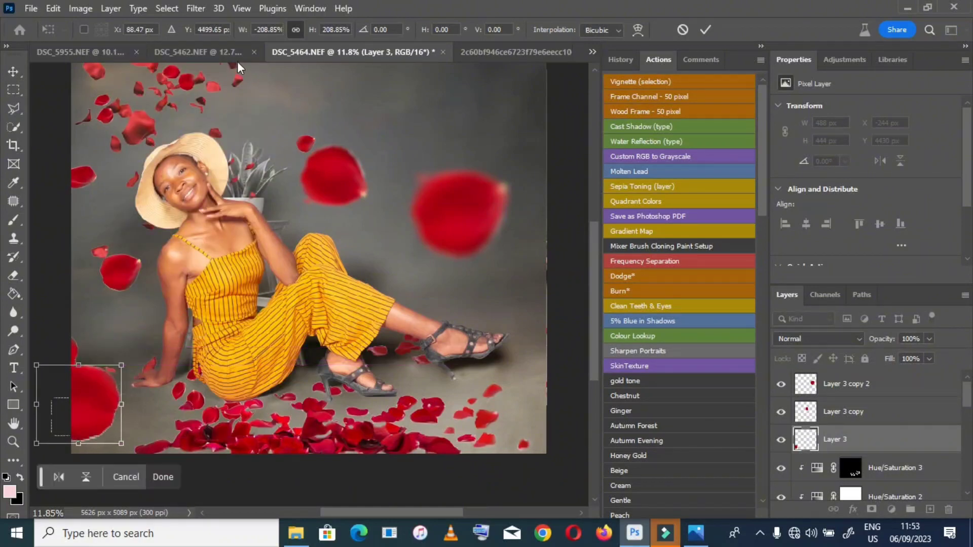
{"action": "left_click", "coordinate": [80, 9]}
{"action": "mouse_move", "coordinate": [197, 10]}
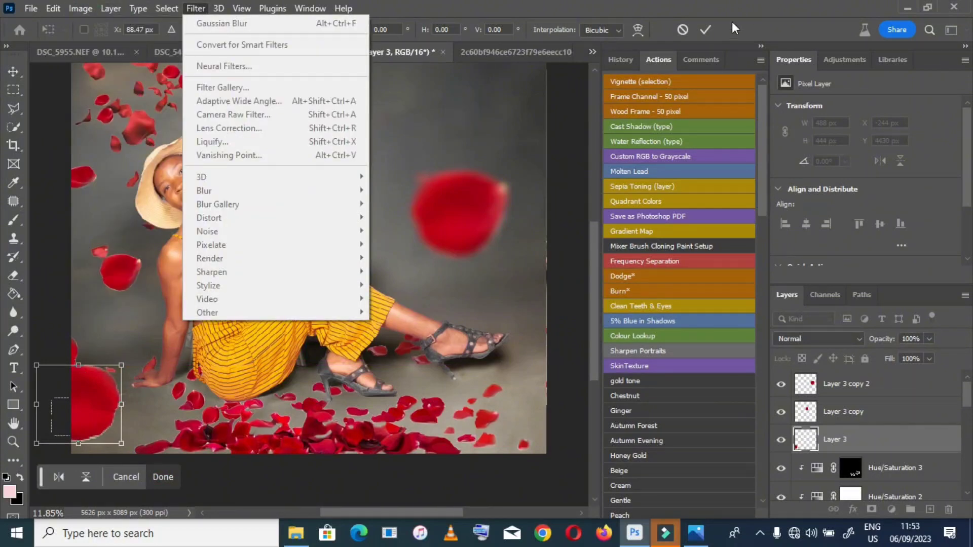
{"action": "left_click", "coordinate": [705, 30]}
Blur the corner petal heavily with a 42.9-pixel Gaussian Blur, then fit the image on screen
{"action": "left_click", "coordinate": [195, 9]}
{"action": "mouse_move", "coordinate": [236, 198]}
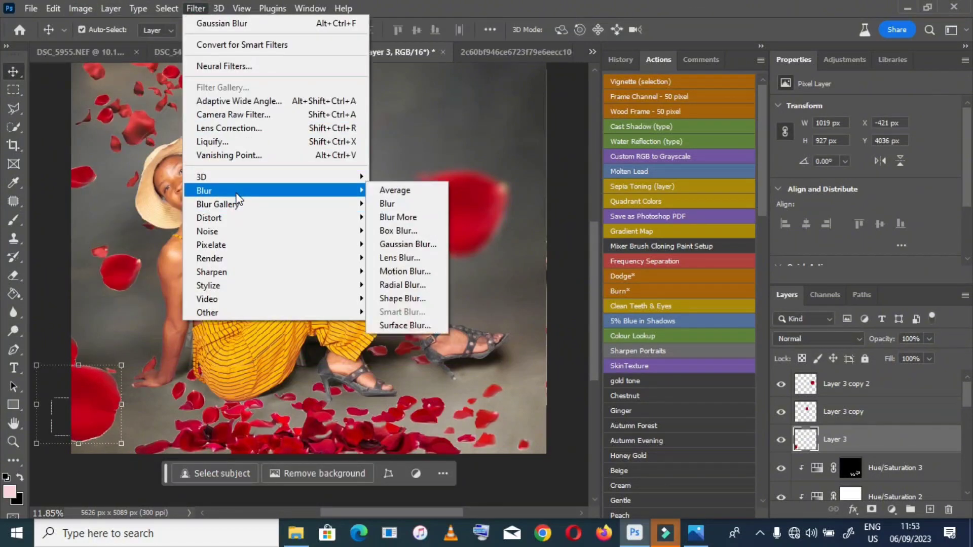
{"action": "left_click", "coordinate": [400, 244]}
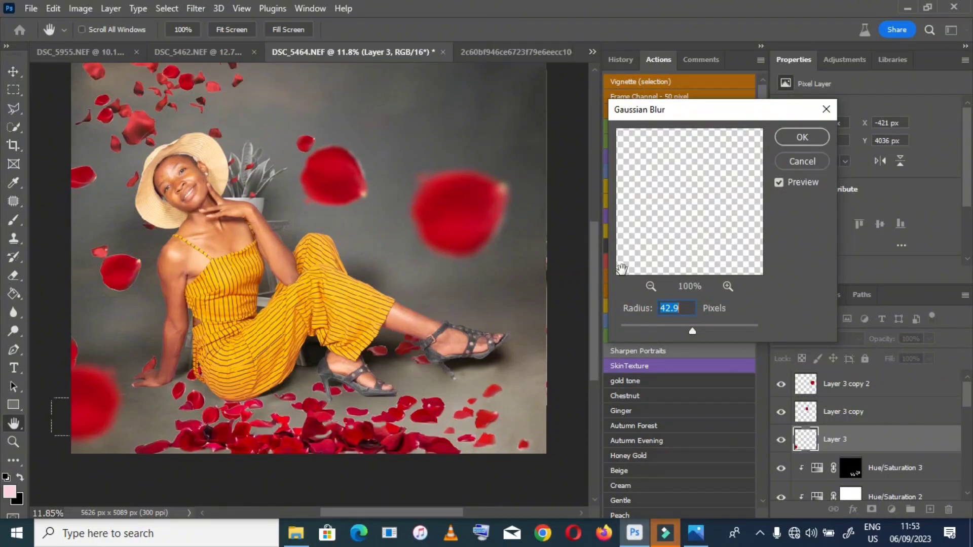
{"action": "left_click", "coordinate": [801, 135]}
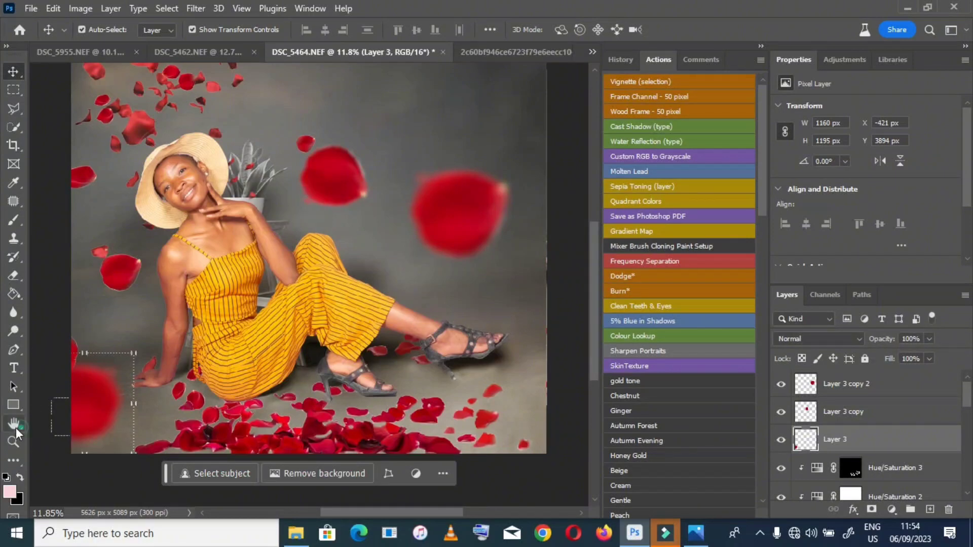
{"action": "double_click", "coordinate": [14, 424]}
{"action": "scroll", "coordinate": [245, 310], "scroll_direction": "down", "scroll_amount": 2}
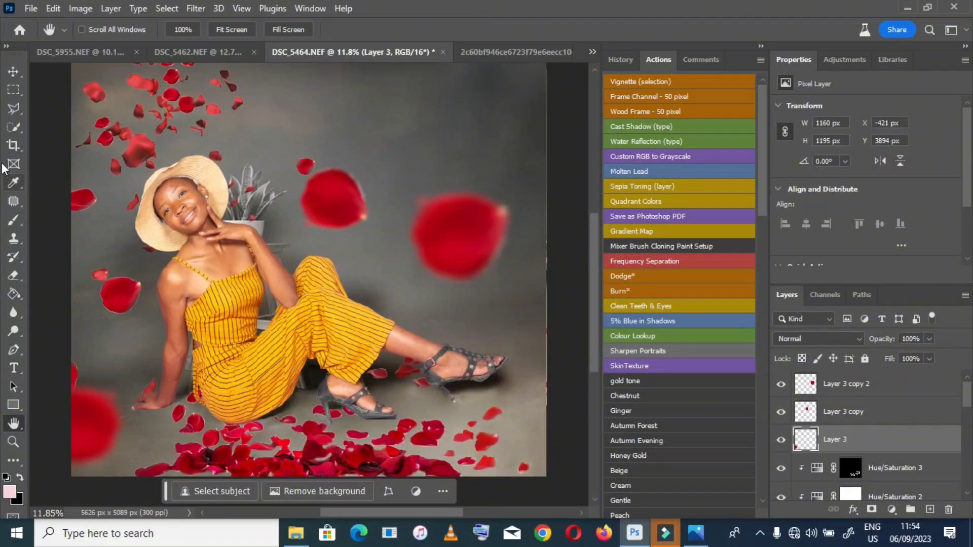
{"action": "scroll", "coordinate": [855, 419], "scroll_direction": "down", "scroll_amount": 2}
On the Maua Mbele layer, outline the petal left of her shoulder and apply an 18-pixel Gaussian Blur
{"action": "left_click", "coordinate": [14, 71]}
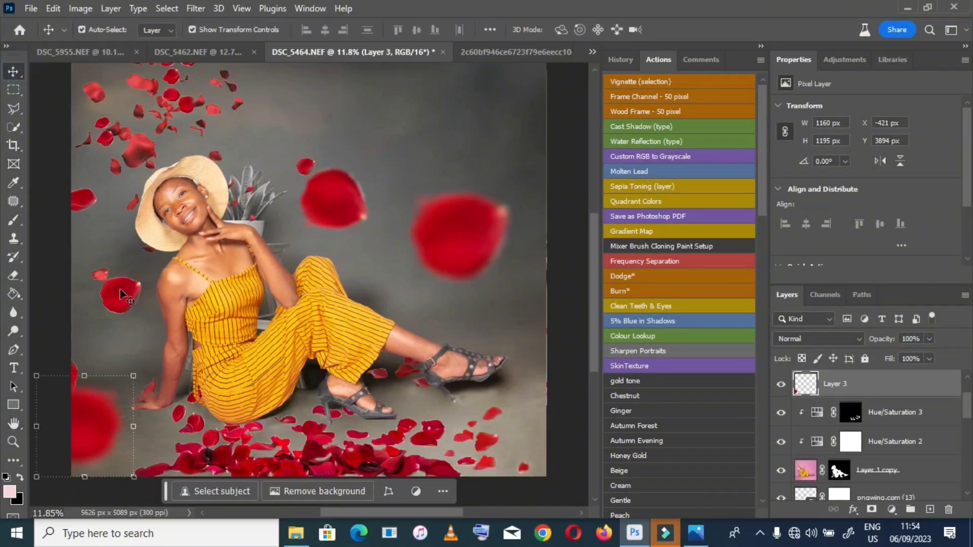
{"action": "left_click", "coordinate": [120, 287]}
{"action": "left_click", "coordinate": [12, 203]}
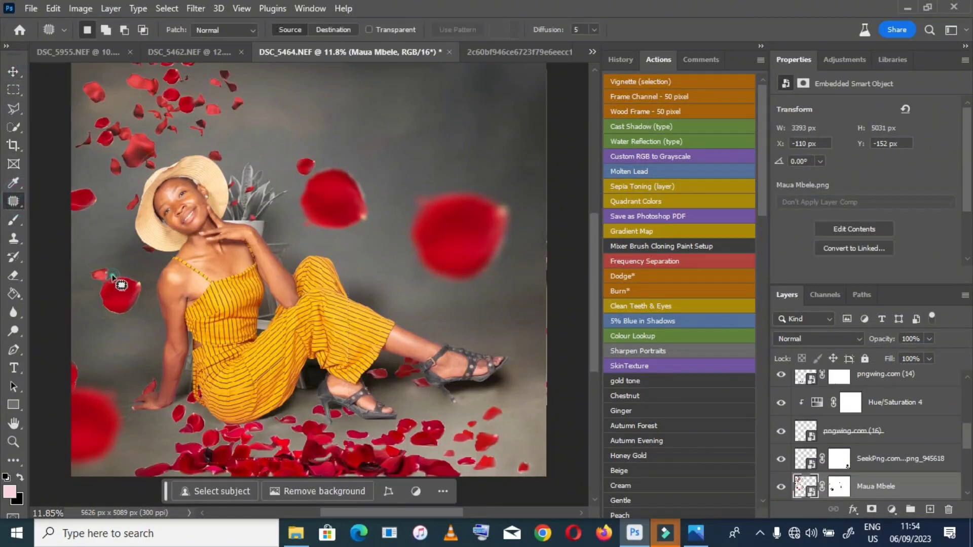
{"action": "left_click_drag", "start_coordinate": [112, 277], "coordinate": [111, 318]}
{"action": "left_click_drag", "start_coordinate": [136, 269], "coordinate": [138, 274]}
{"action": "left_click", "coordinate": [195, 8]}
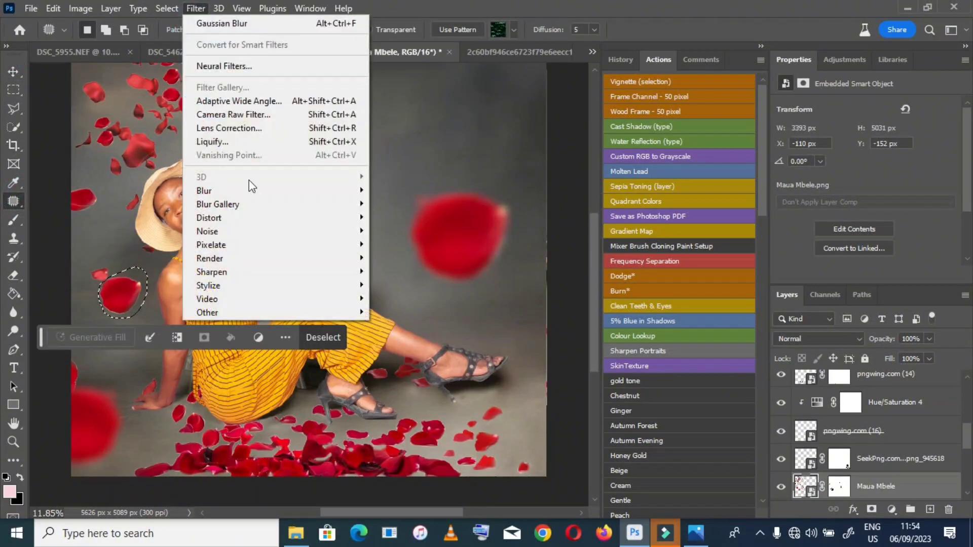
{"action": "mouse_move", "coordinate": [223, 189]}
{"action": "left_click", "coordinate": [426, 241]}
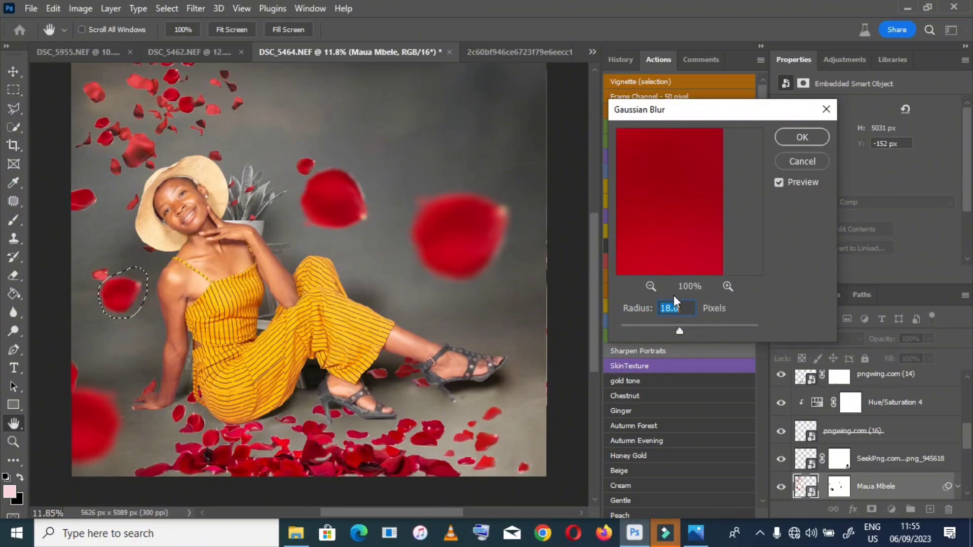
{"action": "left_click", "coordinate": [807, 139]}
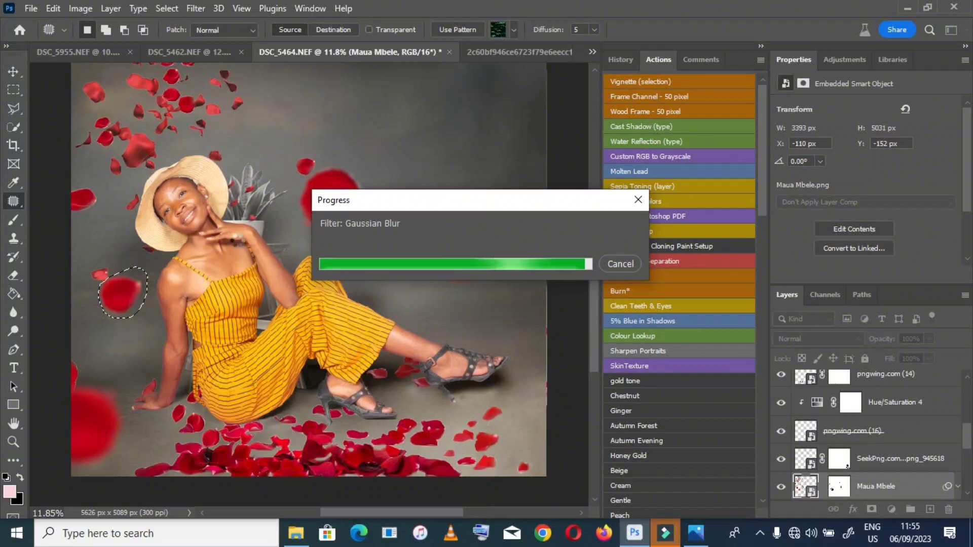
{"action": "key", "text": "ctrl+d"}
Outline the petal above-left of her hat and repeat the Gaussian Blur on it
{"action": "mouse_move", "coordinate": [140, 130]}
{"action": "left_mouse_down"}
{"action": "mouse_move", "coordinate": [121, 152]}
{"action": "mouse_move", "coordinate": [130, 171]}
{"action": "mouse_move", "coordinate": [157, 155]}
{"action": "left_mouse_up"}
{"action": "left_click", "coordinate": [196, 8]}
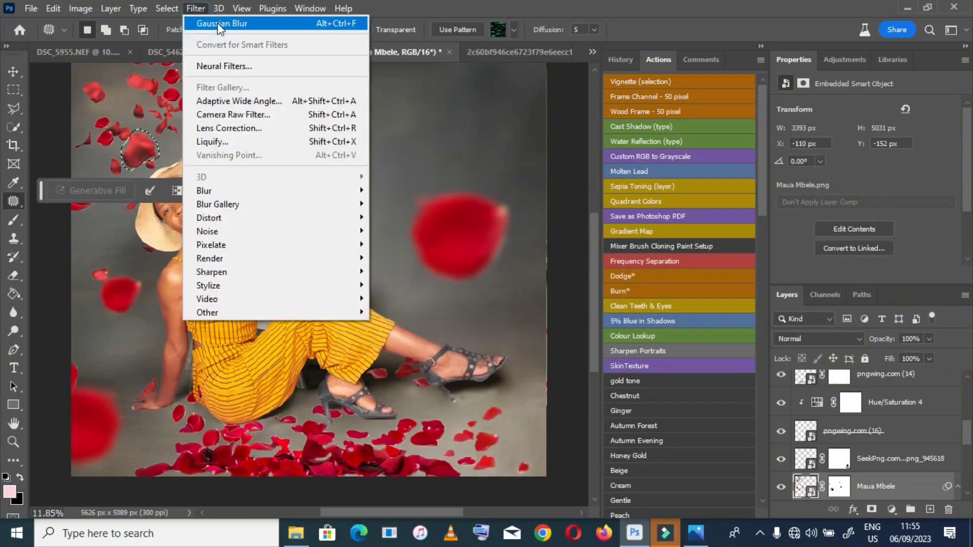
{"action": "left_click", "coordinate": [218, 21]}
{"action": "left_click", "coordinate": [795, 144]}
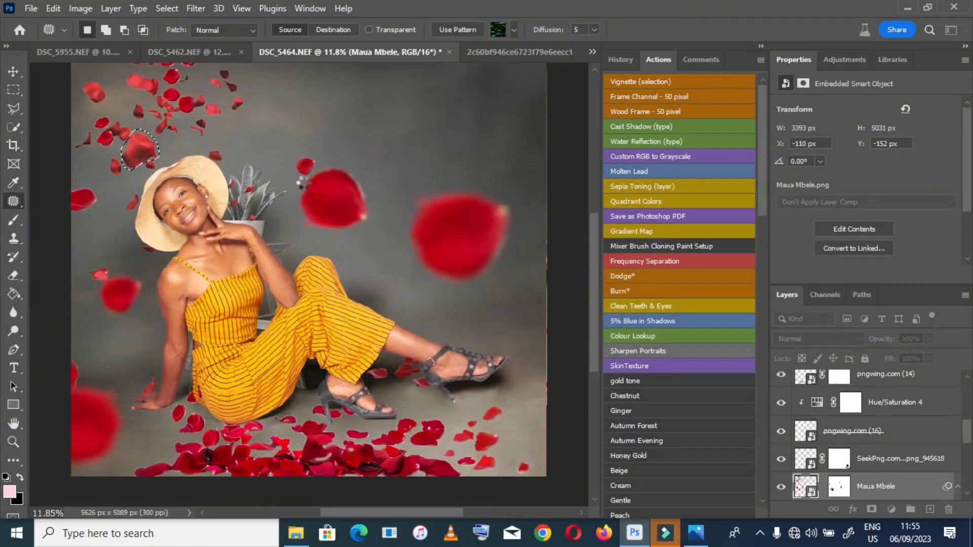
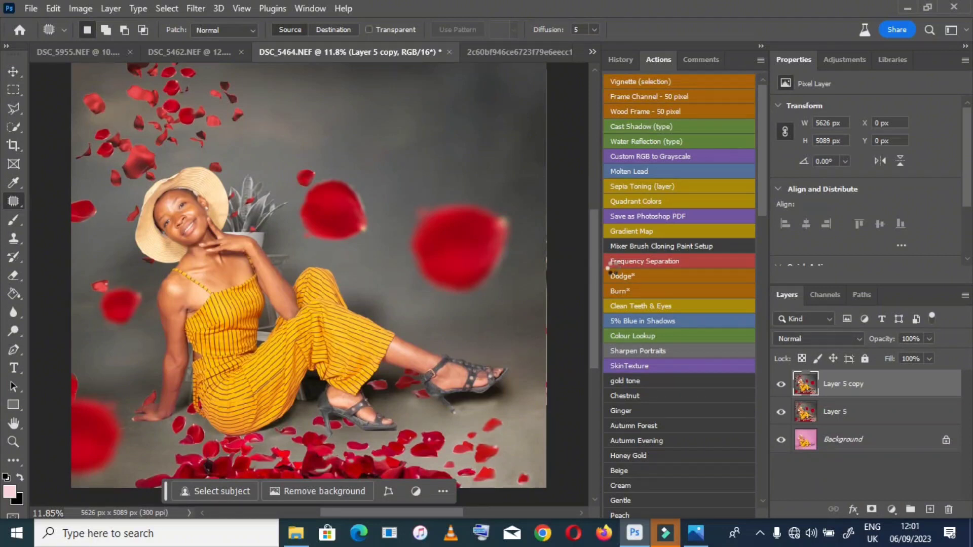
Build the Frequency Separation group using a Gaussian Blur radius of 3
{"action": "type", "text": "3"}
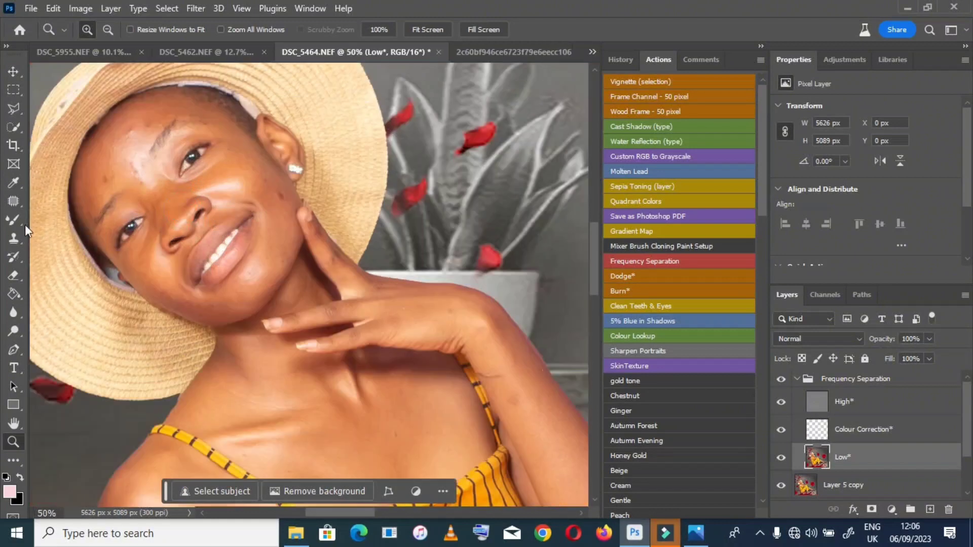
On the Low layer, blend away the dark spot on the forehead and brow with the Mixer Brush
{"action": "key", "text": "b"}
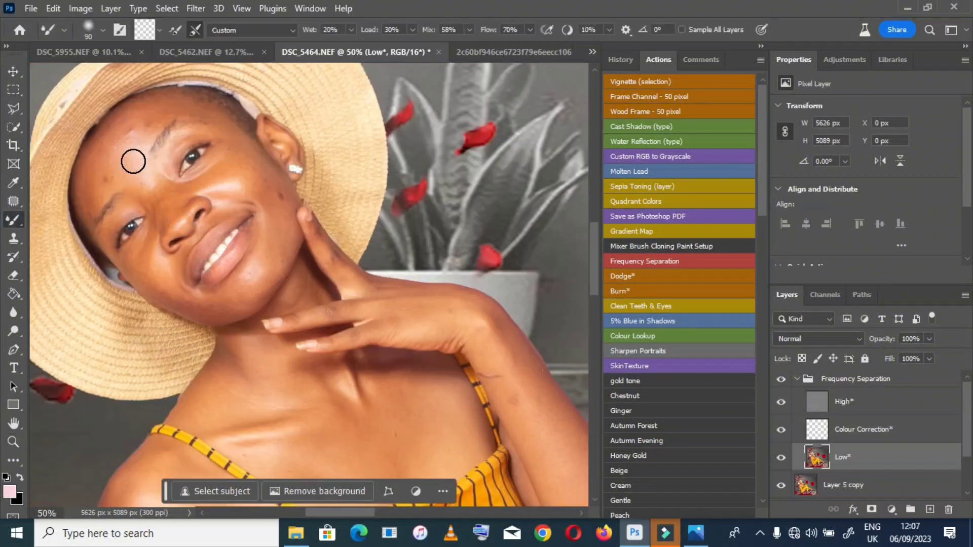
{"action": "mouse_move", "coordinate": [133, 161]}
{"action": "left_mouse_down"}
{"action": "mouse_move", "coordinate": [93, 173]}
{"action": "mouse_move", "coordinate": [85, 216]}
{"action": "mouse_move", "coordinate": [98, 147]}
{"action": "mouse_move", "coordinate": [117, 124]}
{"action": "left_mouse_up"}
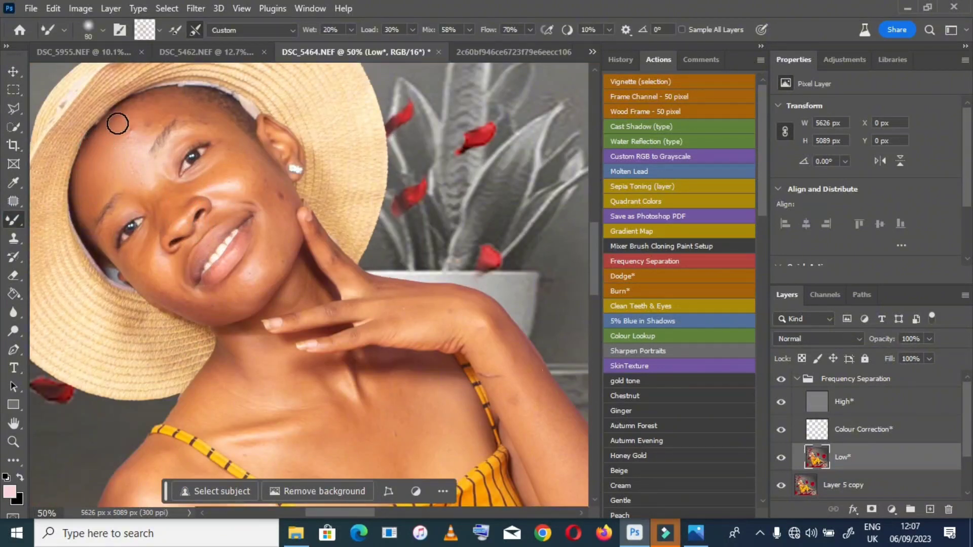
{"action": "key", "text": "bracketleft"}
{"action": "key", "text": "bracketleft"}
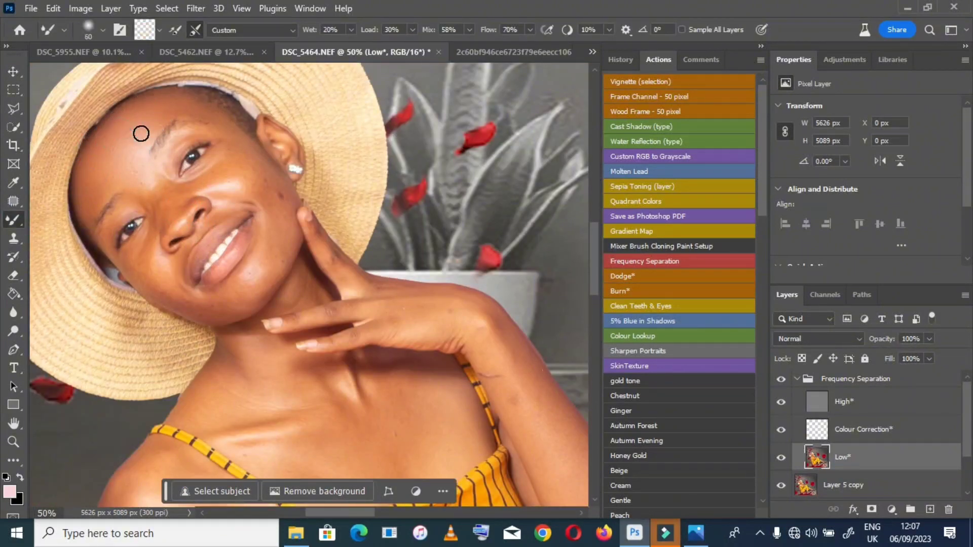
{"action": "key", "text": "bracketleft"}
{"action": "key", "text": "bracketleft"}
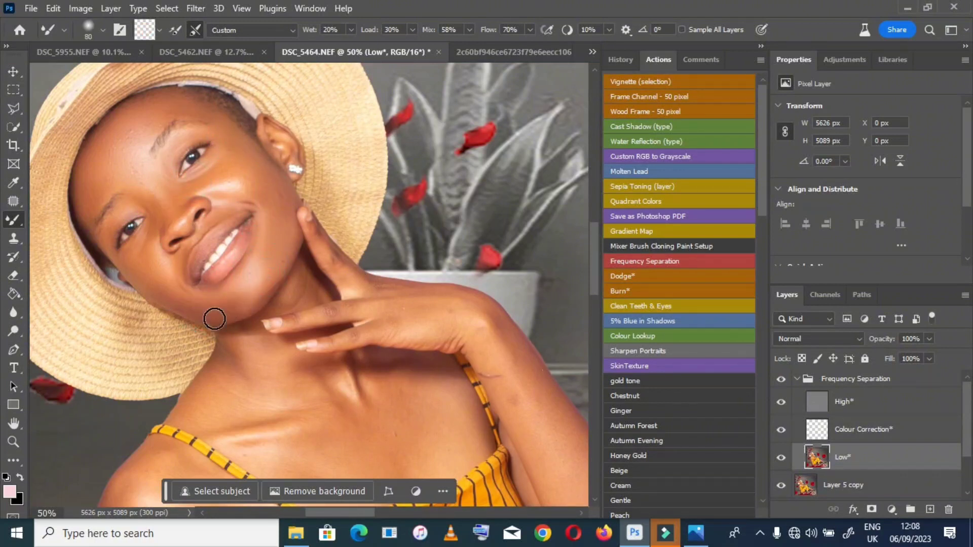
{"action": "scroll", "coordinate": [228, 294], "scroll_direction": "down", "scroll_amount": 3}
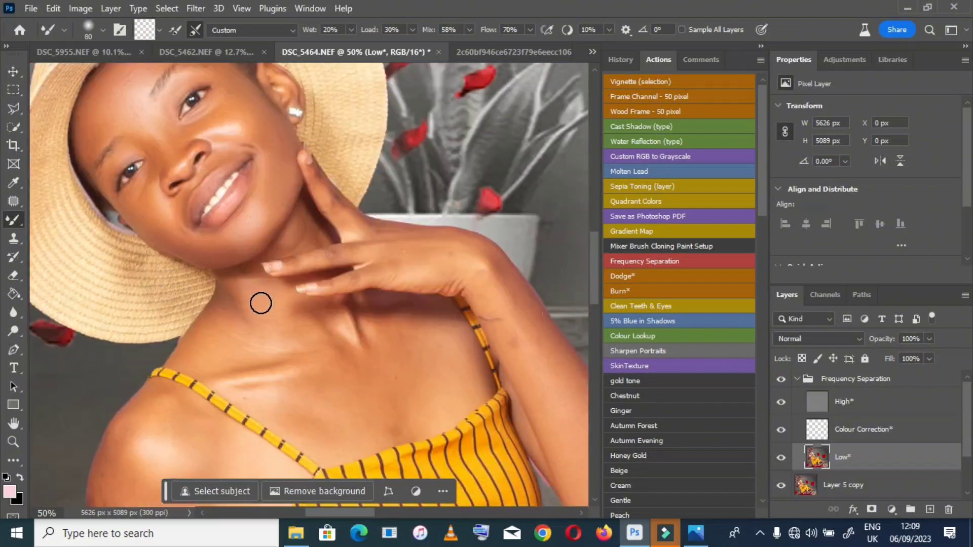
Blend the skin tones on the neck and chest, resizing the brush as needed
{"action": "key", "text": "bracketright"}
{"action": "left_click", "coordinate": [230, 314]}
{"action": "key", "text": "bracketleft"}
{"action": "key", "text": "bracketleft"}
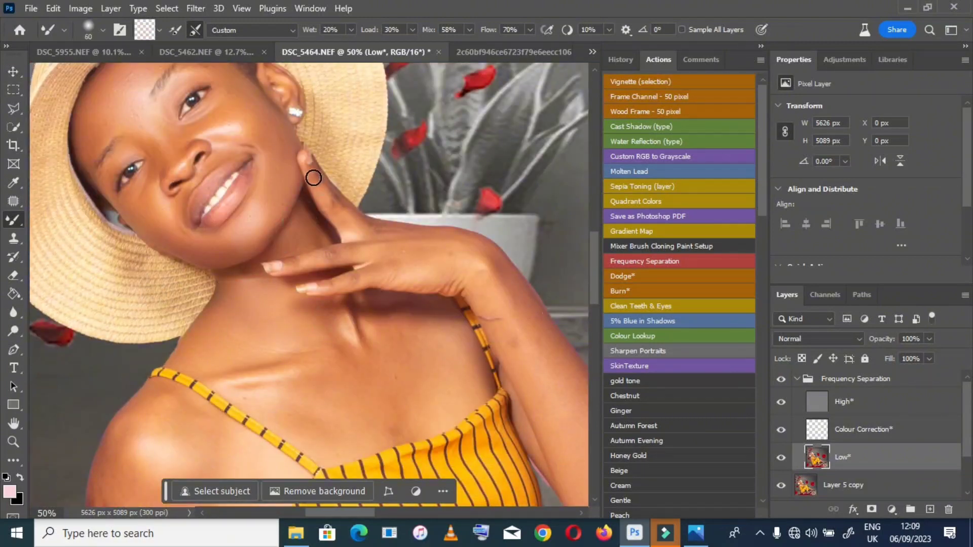
{"action": "scroll", "coordinate": [374, 276], "scroll_direction": "down", "scroll_amount": 2}
{"action": "key", "text": "bracketright"}
{"action": "key", "text": "bracketright"}
{"action": "key", "text": "bracketright"}
{"action": "key", "text": "bracketright"}
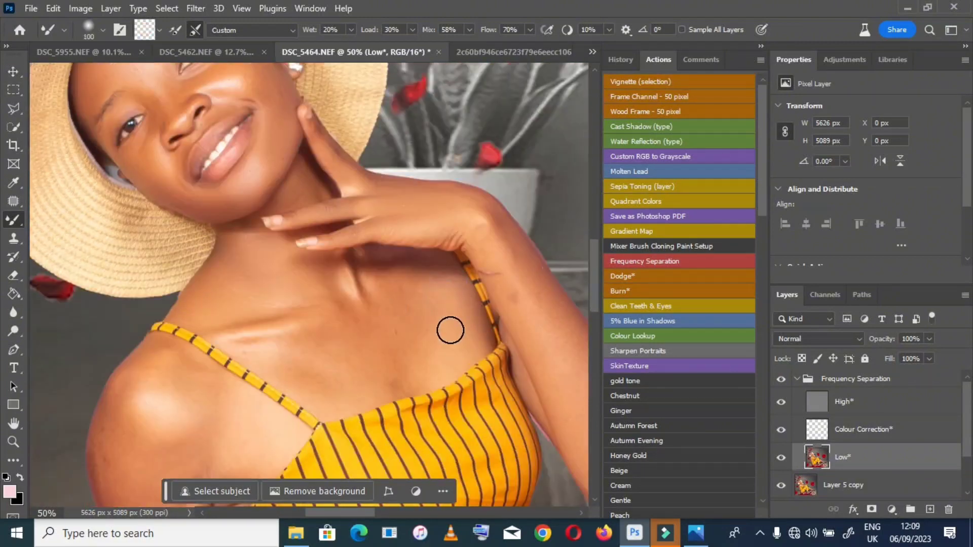
{"action": "scroll", "coordinate": [385, 272], "scroll_direction": "down", "scroll_amount": 2}
{"action": "key", "text": "bracketleft"}
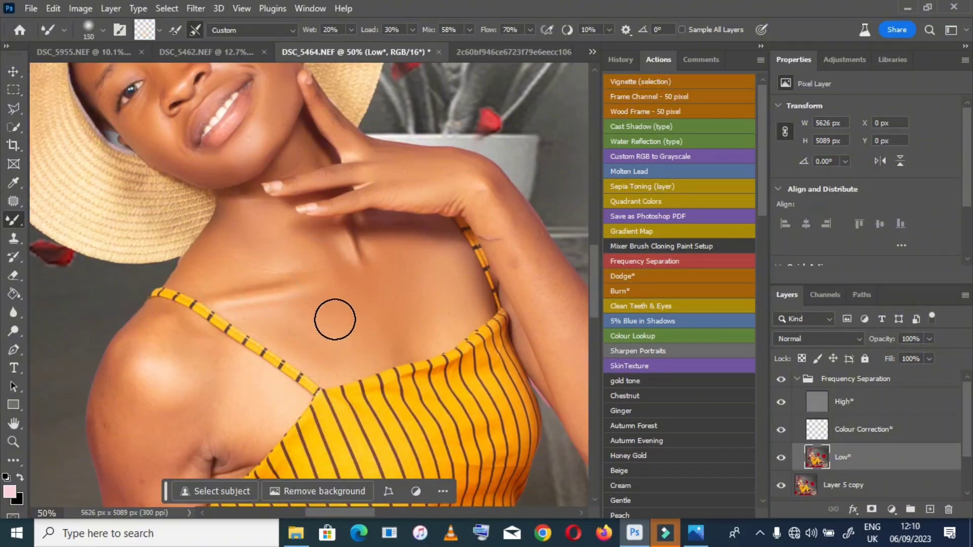
{"action": "scroll", "coordinate": [314, 284], "scroll_direction": "up", "scroll_amount": 1}
{"action": "key", "text": "bracketleft"}
{"action": "key", "text": "bracketleft"}
{"action": "key", "text": "bracketleft"}
{"action": "key", "text": "bracketleft"}
{"action": "scroll", "coordinate": [253, 203], "scroll_direction": "down", "scroll_amount": 2}
{"action": "scroll", "coordinate": [177, 263], "scroll_direction": "down", "scroll_amount": 4}
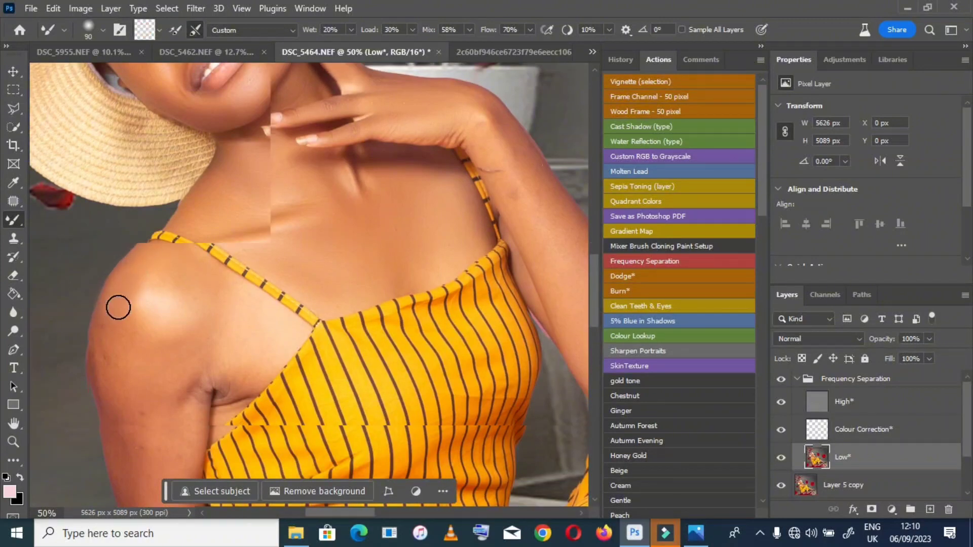
Smooth the skin across the shoulder, upper arm and hand with a larger brush
{"action": "key", "text": "bracketright"}
{"action": "key", "text": "bracketright"}
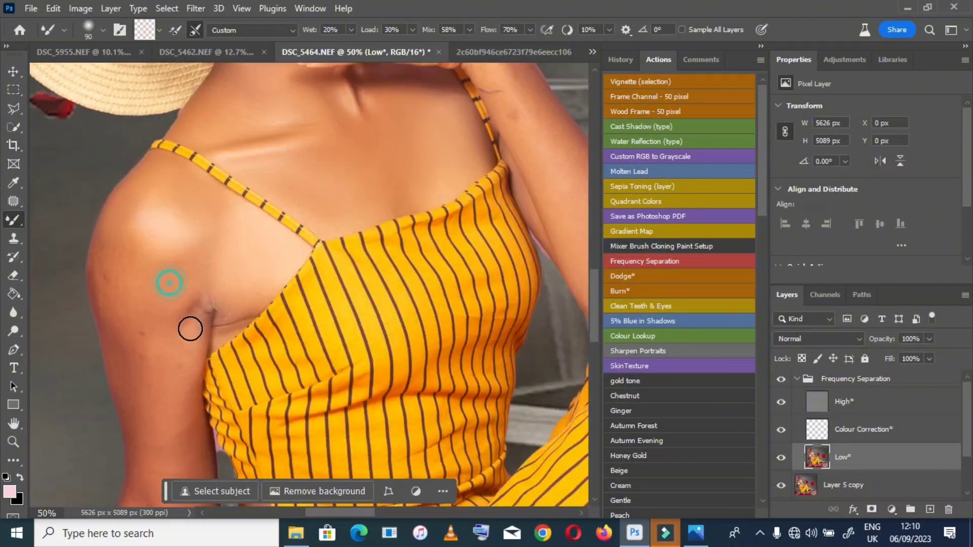
{"action": "key", "text": "bracketright"}
{"action": "key", "text": "bracketright"}
{"action": "scroll", "coordinate": [165, 275], "scroll_direction": "down", "scroll_amount": 2}
{"action": "key", "text": "bracketright"}
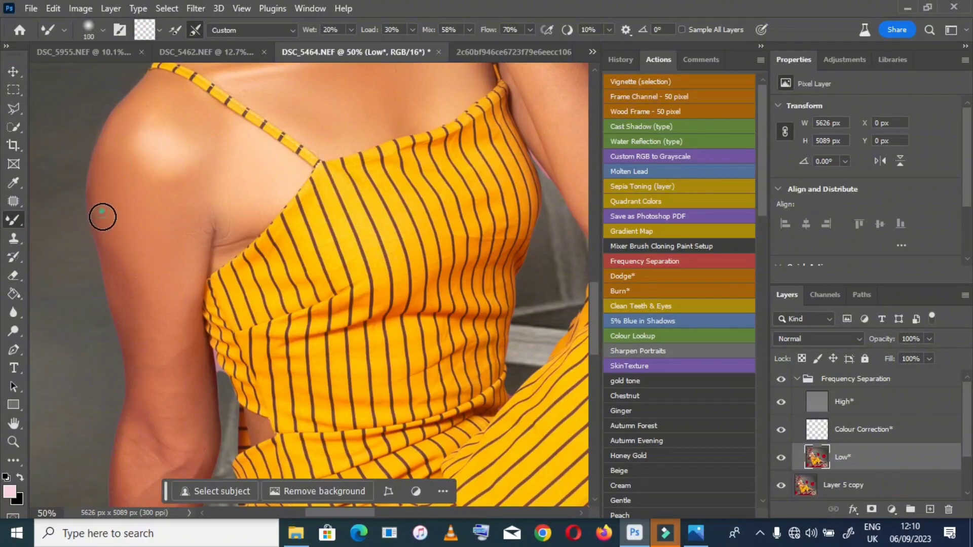
{"action": "key", "text": "bracketright"}
{"action": "scroll", "coordinate": [139, 241], "scroll_direction": "down", "scroll_amount": 1}
{"action": "scroll", "coordinate": [191, 334], "scroll_direction": "down", "scroll_amount": 1}
{"action": "scroll", "coordinate": [158, 395], "scroll_direction": "down", "scroll_amount": 2}
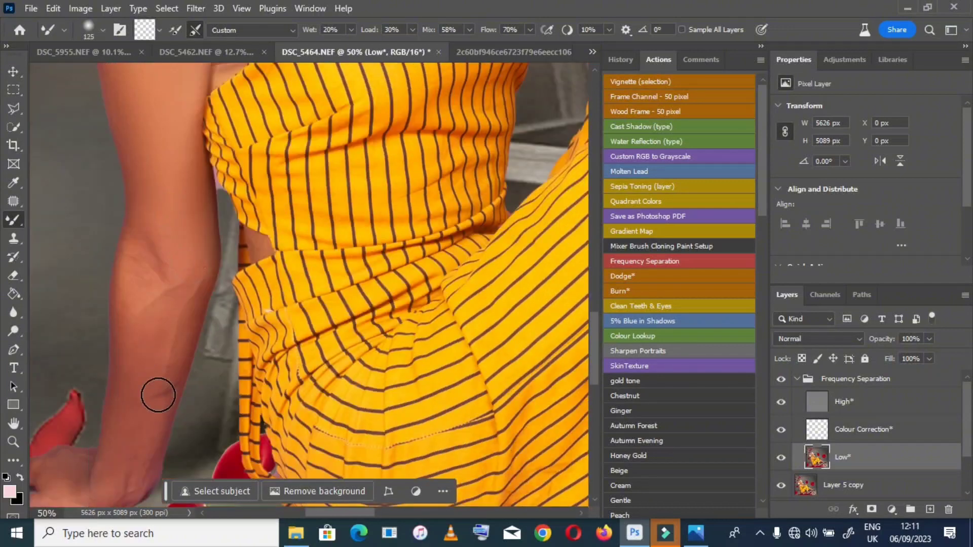
{"action": "scroll", "coordinate": [145, 206], "scroll_direction": "down", "scroll_amount": 3}
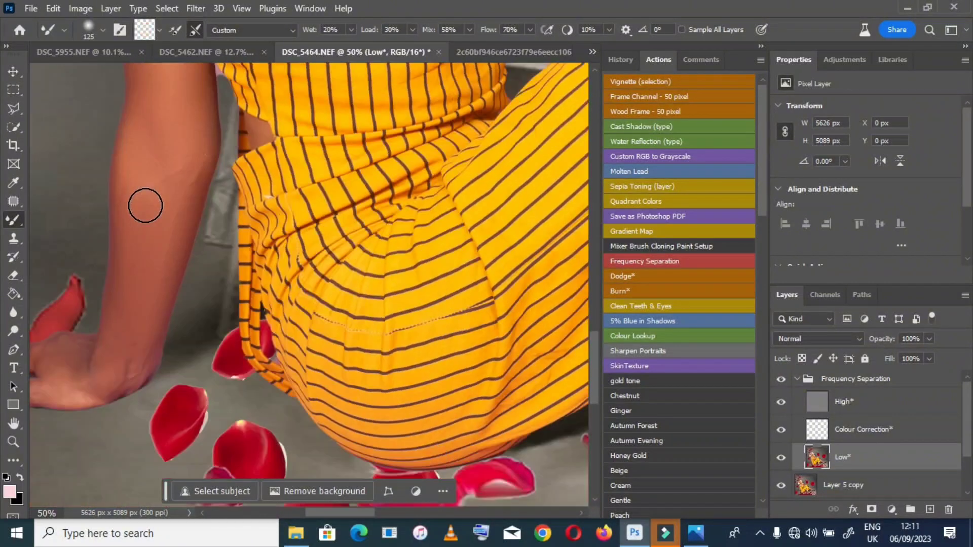
{"action": "key", "text": "bracketleft"}
{"action": "key", "text": "bracketleft"}
Zoom in and blend the upper arm skin smooth with the Mixer Brush
{"action": "double_click", "coordinate": [14, 423]}
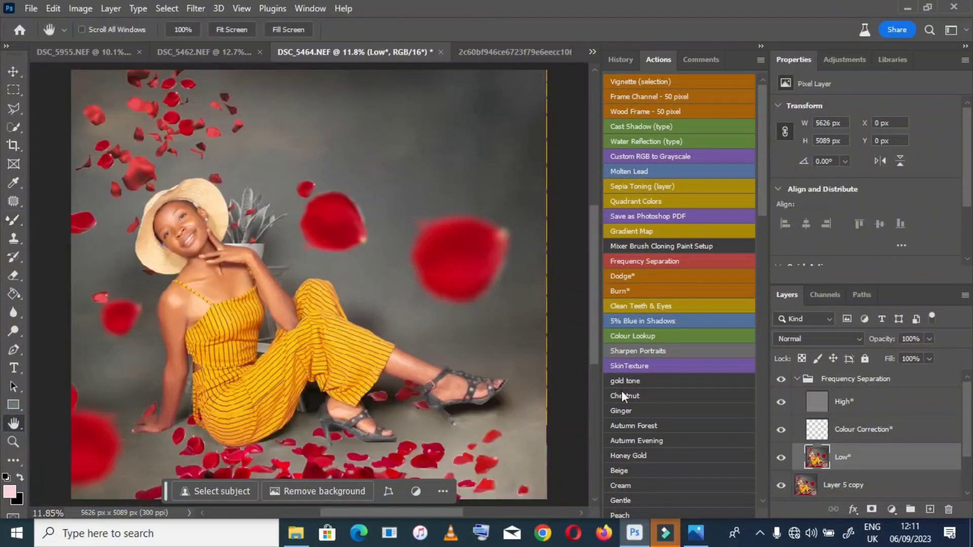
{"action": "left_click", "coordinate": [14, 442]}
{"action": "left_click", "coordinate": [271, 281]}
{"action": "left_click", "coordinate": [272, 281]}
{"action": "left_click", "coordinate": [272, 280]}
{"action": "left_click", "coordinate": [67, 143]}
{"action": "left_click", "coordinate": [68, 142]}
{"action": "left_click", "coordinate": [68, 142]}
{"action": "key", "text": "b"}
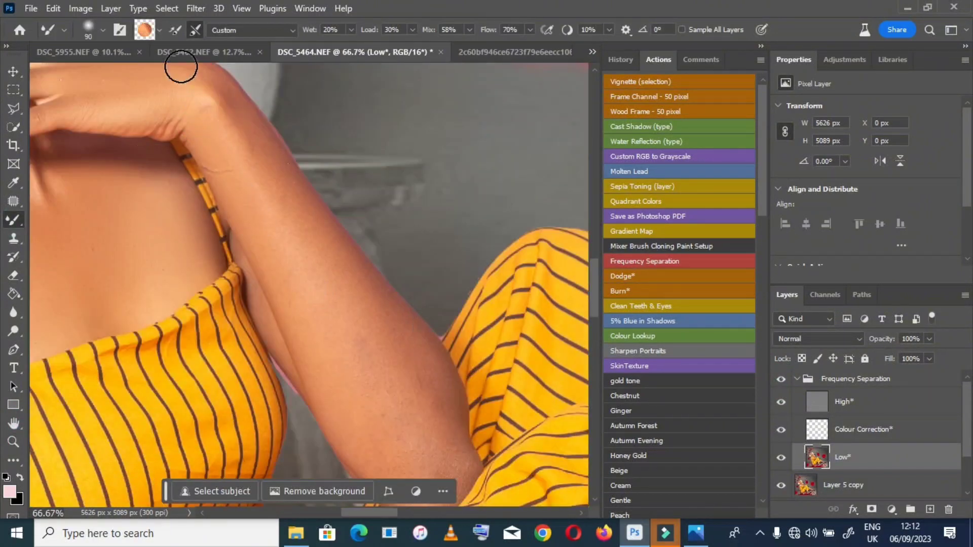
{"action": "left_click_drag", "start_coordinate": [225, 143], "coordinate": [292, 264]}
{"action": "key", "text": "bracketright"}
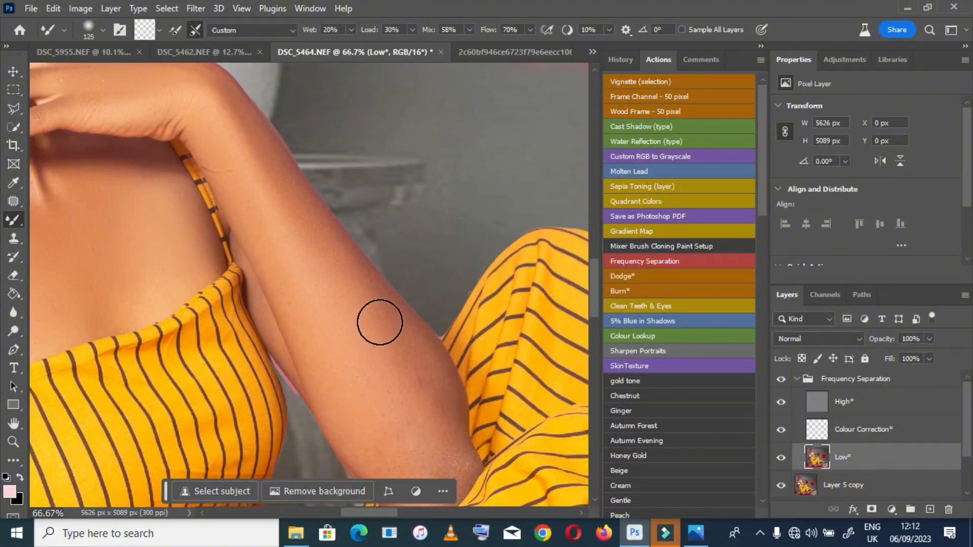
{"action": "scroll", "coordinate": [380, 323], "scroll_direction": "down", "scroll_amount": 1}
{"action": "mouse_move", "coordinate": [426, 329]}
{"action": "left_mouse_down"}
{"action": "mouse_move", "coordinate": [374, 371]}
{"action": "mouse_move", "coordinate": [305, 241]}
{"action": "left_mouse_up"}
{"action": "key", "text": "bracketleft"}
{"action": "key", "text": "bracketleft"}
Patch the small blemish beside the strap and clear the selection
{"action": "key", "text": "j"}
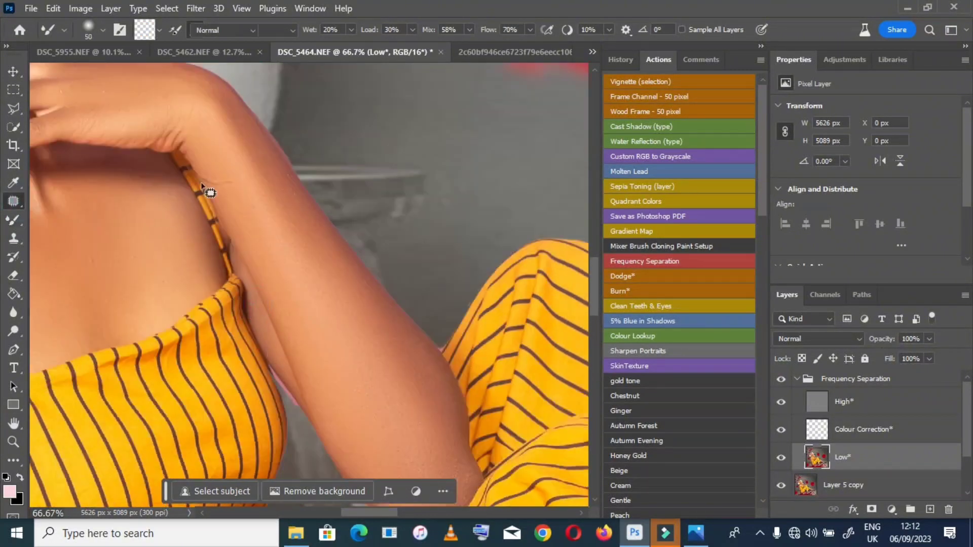
{"action": "mouse_move", "coordinate": [218, 175]}
{"action": "left_mouse_down"}
{"action": "mouse_move", "coordinate": [240, 206]}
{"action": "mouse_move", "coordinate": [217, 177]}
{"action": "left_mouse_up"}
{"action": "key", "text": "ctrl+d"}
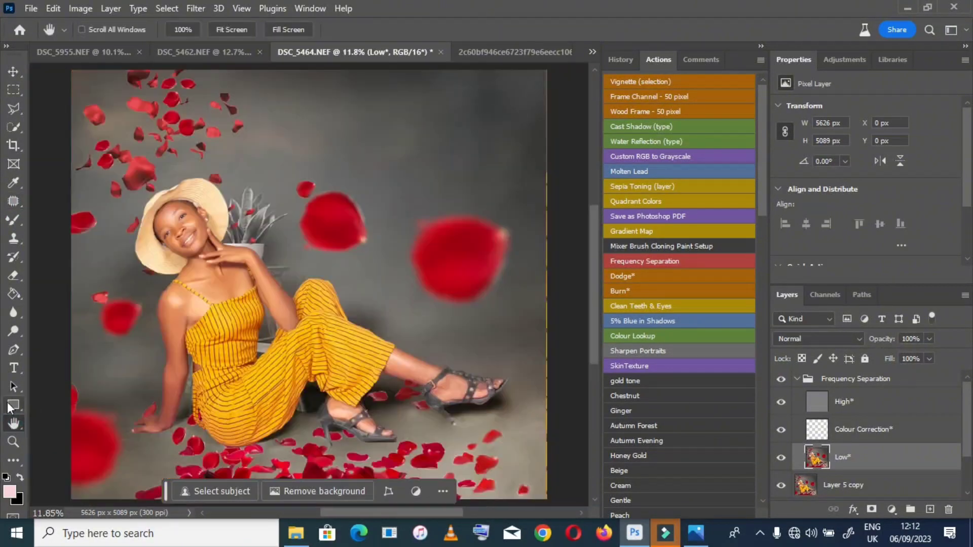
Blend the skin on the legs and feet, then fit the image on screen
{"action": "key", "text": "ctrl+plus"}
{"action": "key", "text": "ctrl+plus"}
{"action": "key", "text": "ctrl+plus"}
{"action": "key", "text": "b"}
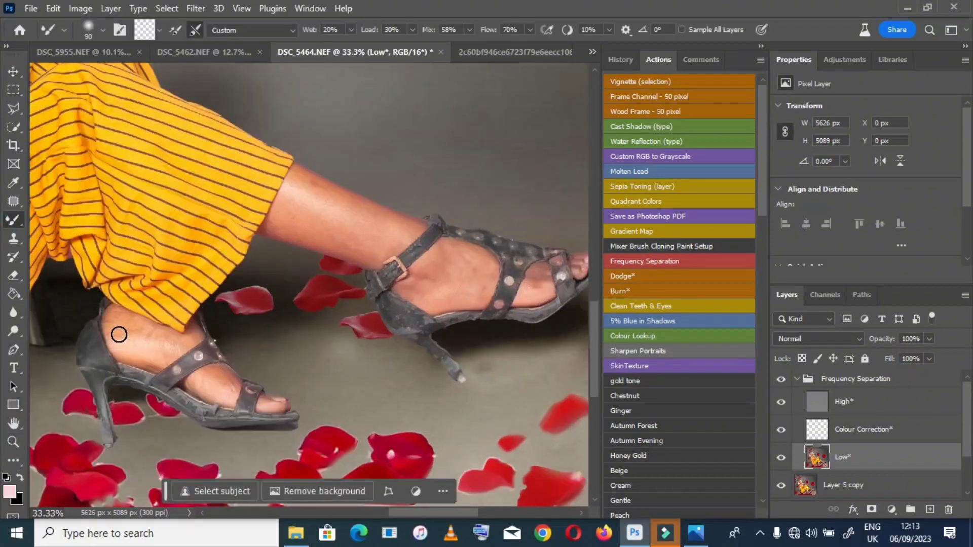
{"action": "key", "text": "bracketright"}
{"action": "key", "text": "bracketright"}
{"action": "key", "text": "bracketleft"}
{"action": "key", "text": "bracketleft"}
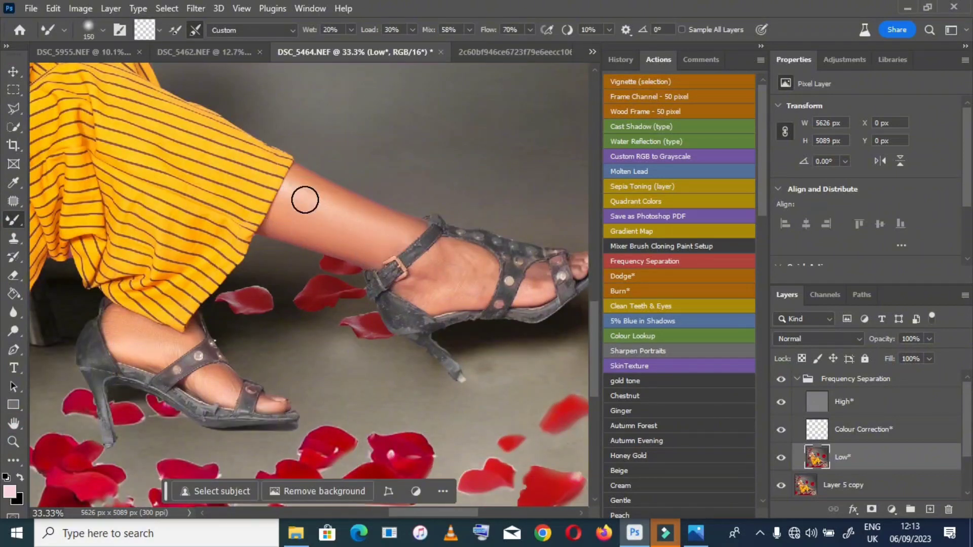
{"action": "key", "text": "bracketleft"}
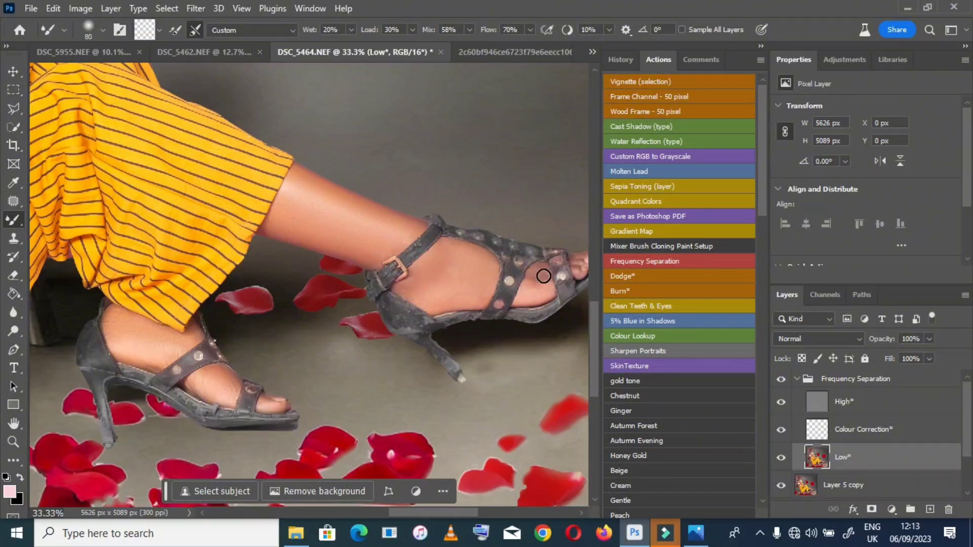
{"action": "double_click", "coordinate": [13, 424]}
Stamp a merged copy of the visible layers, then undo it and reopen the Frequency Separation group
{"action": "scroll", "coordinate": [341, 319], "scroll_direction": "down", "scroll_amount": 1}
{"action": "left_click", "coordinate": [797, 379]}
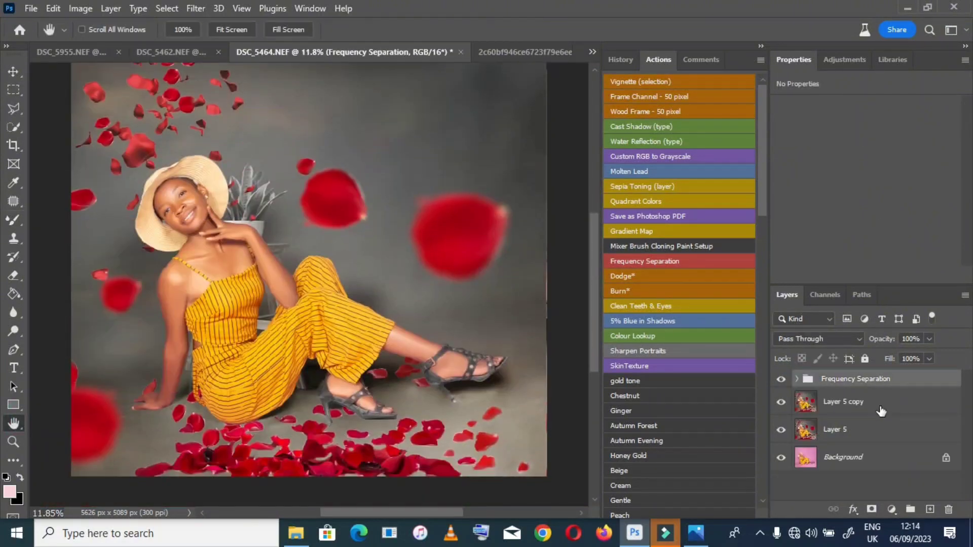
{"action": "key", "text": "ctrl+alt+shift+e"}
{"action": "key", "text": "ctrl+z"}
{"action": "left_click", "coordinate": [796, 379]}
Reselect the Low layer and blend wide areas of the lower body and feet
{"action": "left_click", "coordinate": [843, 458]}
{"action": "key", "text": "z"}
{"action": "double_click", "coordinate": [437, 434]}
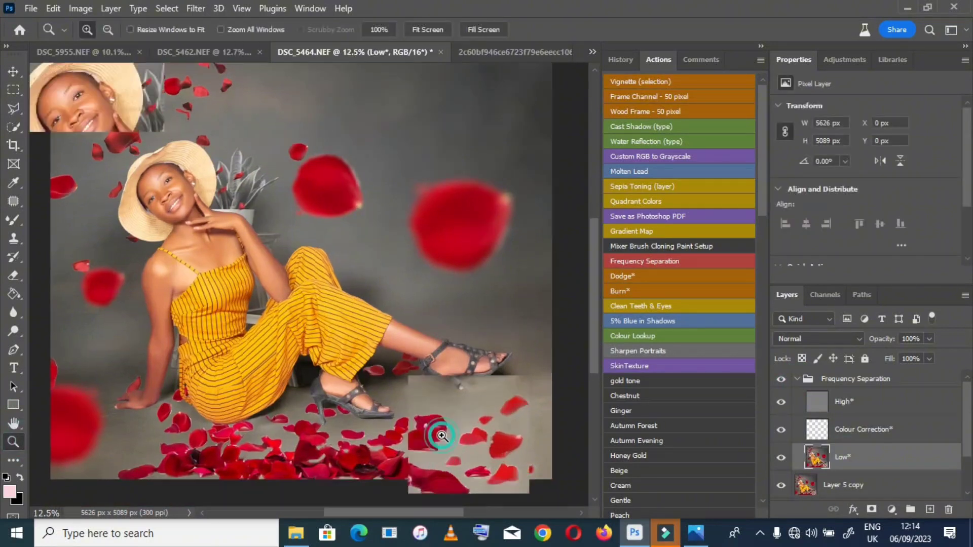
{"action": "scroll", "coordinate": [436, 406], "scroll_direction": "down", "scroll_amount": 2}
{"action": "key", "text": "b"}
{"action": "key", "text": "bracketright"}
{"action": "key", "text": "bracketright"}
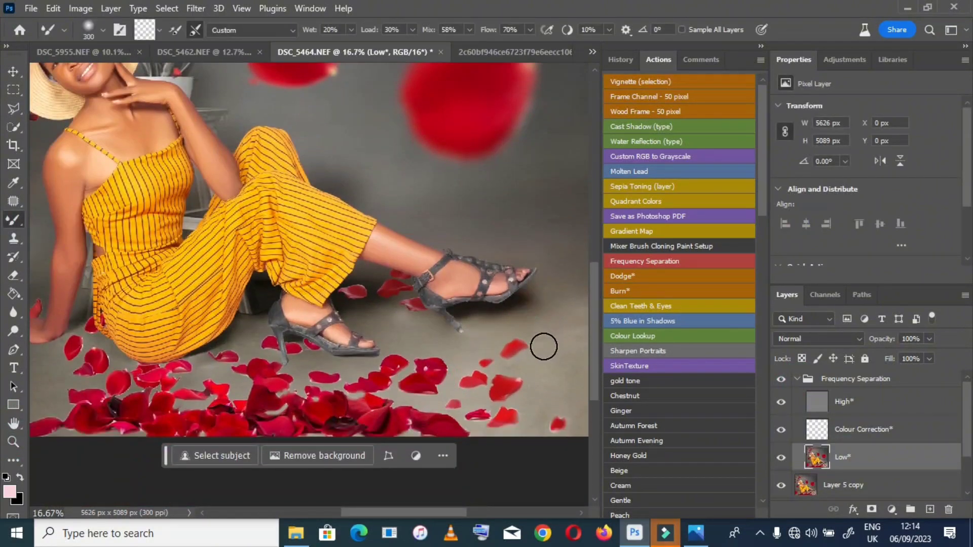
{"action": "double_click", "coordinate": [14, 427]}
Stamp the visible layers into a merged layer and run the Dodge action
{"action": "left_click", "coordinate": [797, 379]}
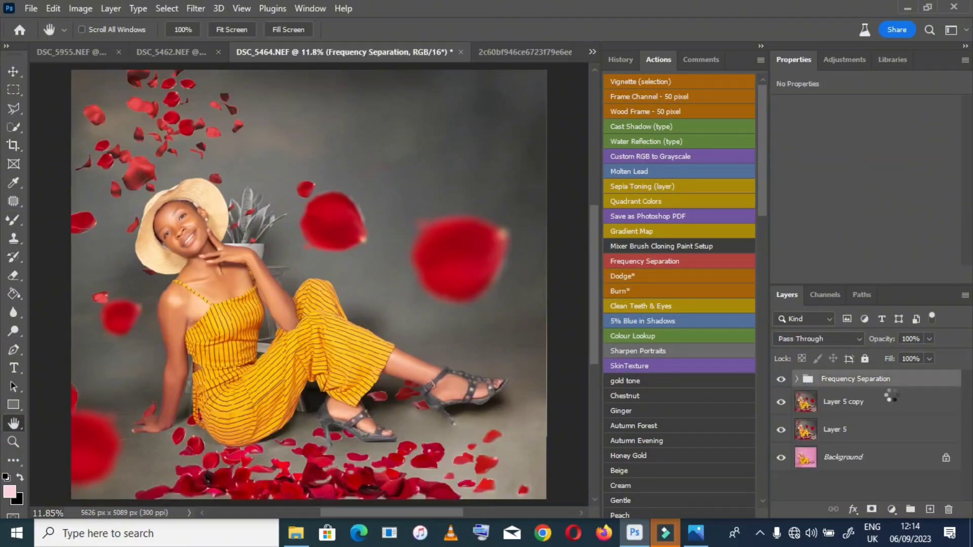
{"action": "key", "text": "ctrl+alt+shift+e"}
{"action": "left_click", "coordinate": [631, 275]}
Set up a white Brush at size 150, 31% opacity and 36% flow
{"action": "key", "text": "z"}
{"action": "left_click", "coordinate": [187, 250]}
{"action": "triple_click", "coordinate": [187, 249]}
{"action": "right_click", "coordinate": [14, 221]}
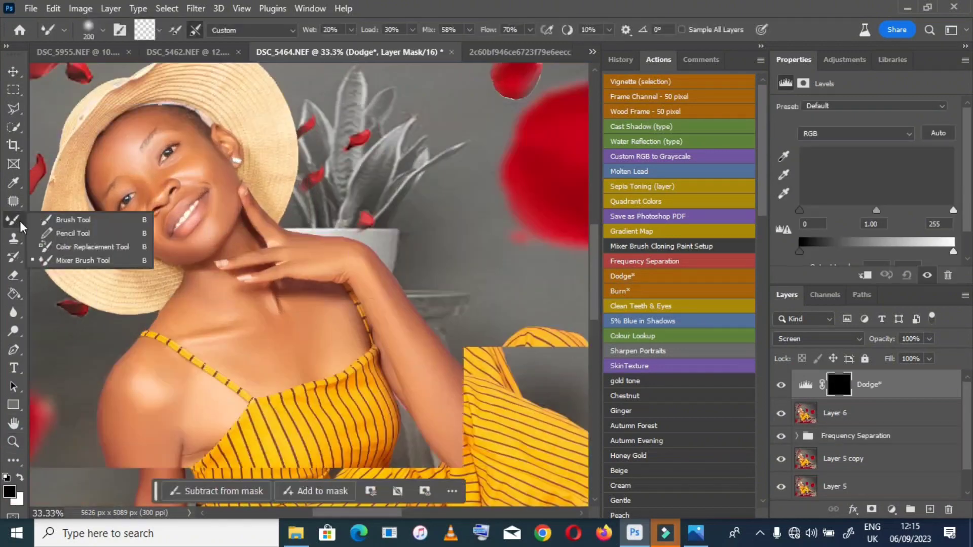
{"action": "left_click", "coordinate": [71, 220]}
{"action": "left_click", "coordinate": [424, 30]}
{"action": "left_click_drag", "start_coordinate": [427, 46], "coordinate": [369, 46]}
{"action": "left_click", "coordinate": [334, 30]}
{"action": "left_click", "coordinate": [131, 155]}
{"action": "key", "text": "bracketright"}
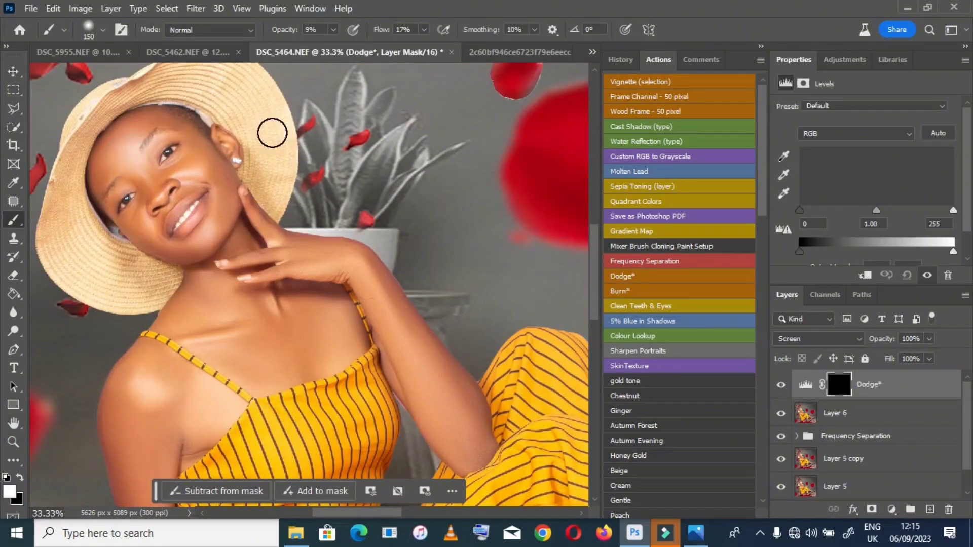
{"action": "key", "text": "3"}
{"action": "key", "text": "1"}
{"action": "left_click", "coordinate": [424, 31]}
{"action": "left_click_drag", "start_coordinate": [422, 46], "coordinate": [436, 46]}
{"action": "left_click", "coordinate": [126, 148]}
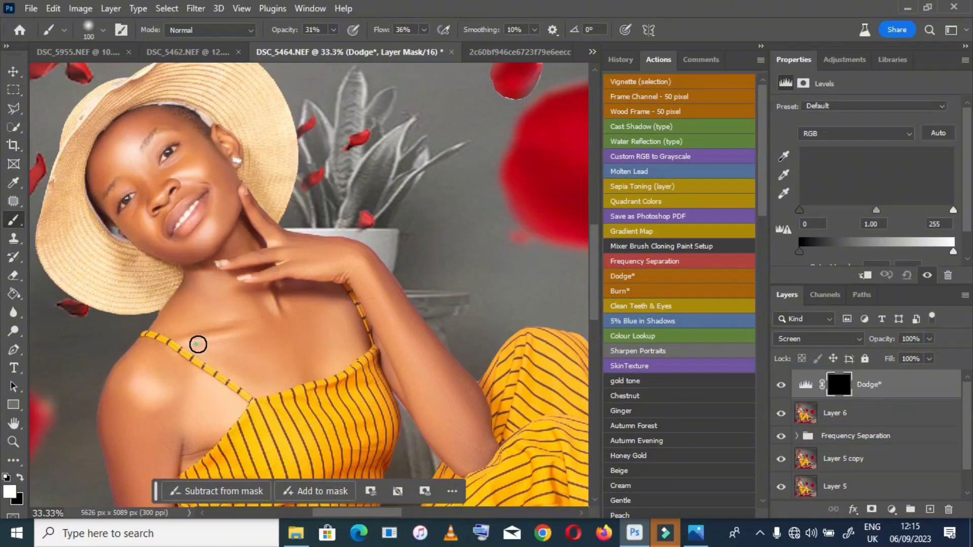
Paint the Dodge mask to brighten the chest, shoulder and arm, then compare with it hidden
{"action": "left_click_drag", "start_coordinate": [198, 345], "coordinate": [234, 353]}
{"action": "left_click_drag", "start_coordinate": [334, 322], "coordinate": [328, 373]}
{"action": "left_click_drag", "start_coordinate": [236, 269], "coordinate": [349, 258]}
{"action": "left_click_drag", "start_coordinate": [386, 282], "coordinate": [463, 434]}
{"action": "key", "text": "bracketleft"}
{"action": "key", "text": "bracketleft"}
{"action": "scroll", "coordinate": [133, 308], "scroll_direction": "down", "scroll_amount": 2}
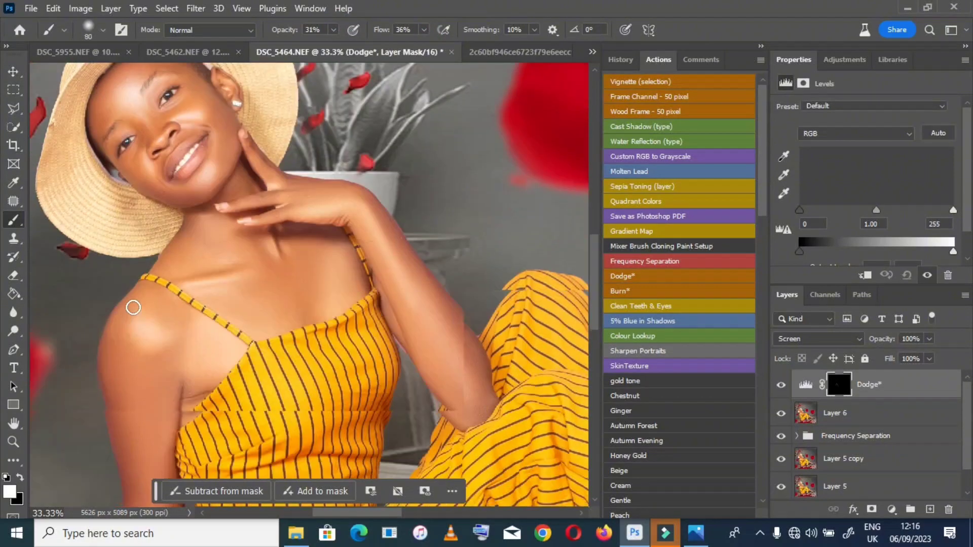
{"action": "scroll", "coordinate": [134, 308], "scroll_direction": "down", "scroll_amount": 8}
{"action": "key", "text": "bracketright"}
{"action": "key", "text": "bracketright"}
{"action": "key", "text": "bracketright"}
{"action": "key", "text": "bracketright"}
{"action": "key", "text": "bracketright"}
{"action": "mouse_move", "coordinate": [143, 117]}
{"action": "left_mouse_down"}
{"action": "mouse_move", "coordinate": [141, 332]}
{"action": "mouse_move", "coordinate": [123, 422]}
{"action": "left_mouse_up"}
{"action": "double_click", "coordinate": [14, 424]}
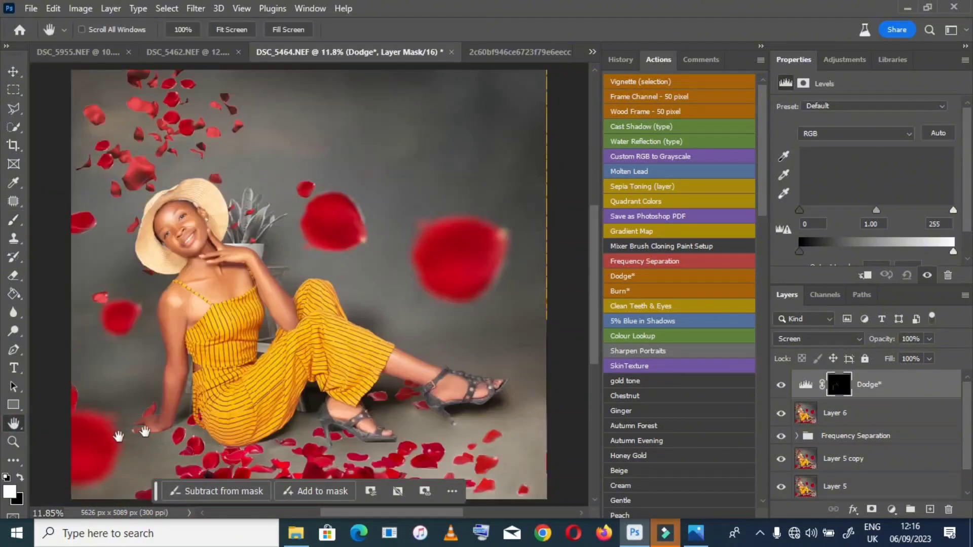
{"action": "left_click", "coordinate": [780, 385]}
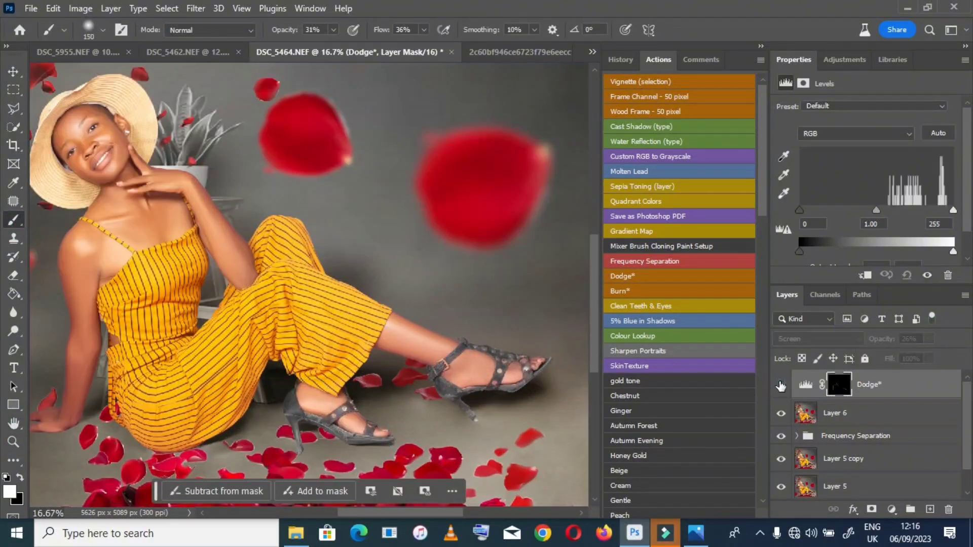
Add a Burn layer, paint its mask and lower its opacity to 37%
{"action": "left_click", "coordinate": [619, 291]}
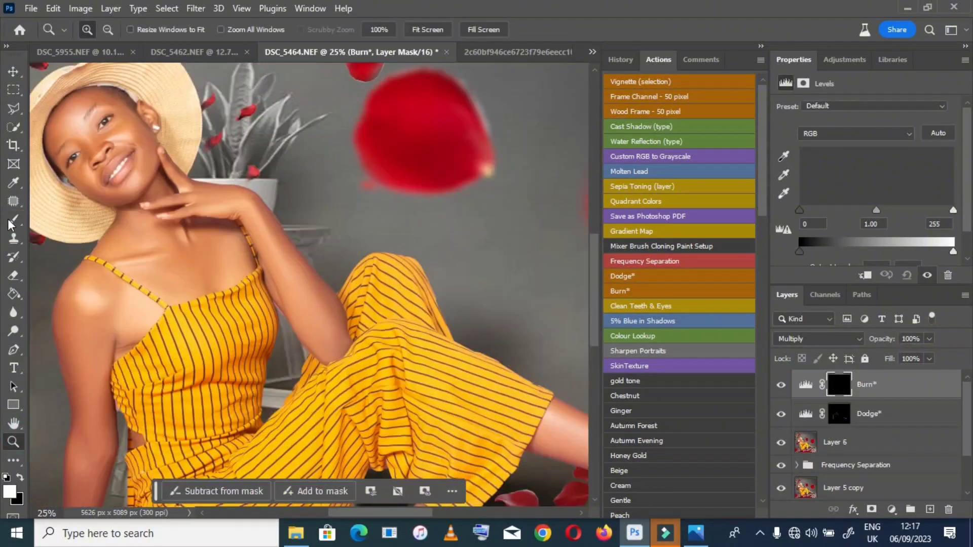
{"action": "left_click", "coordinate": [12, 221]}
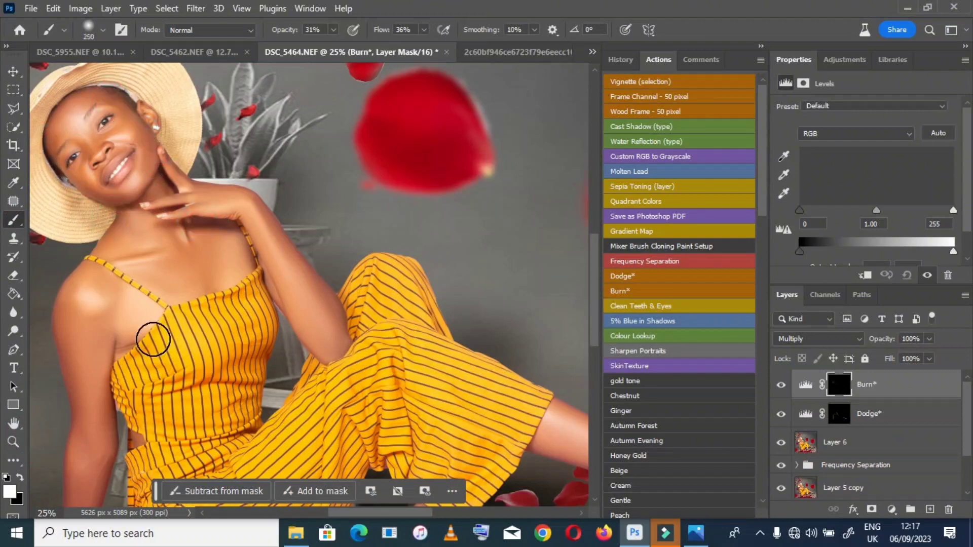
{"action": "scroll", "coordinate": [147, 324], "scroll_direction": "down", "scroll_amount": 10}
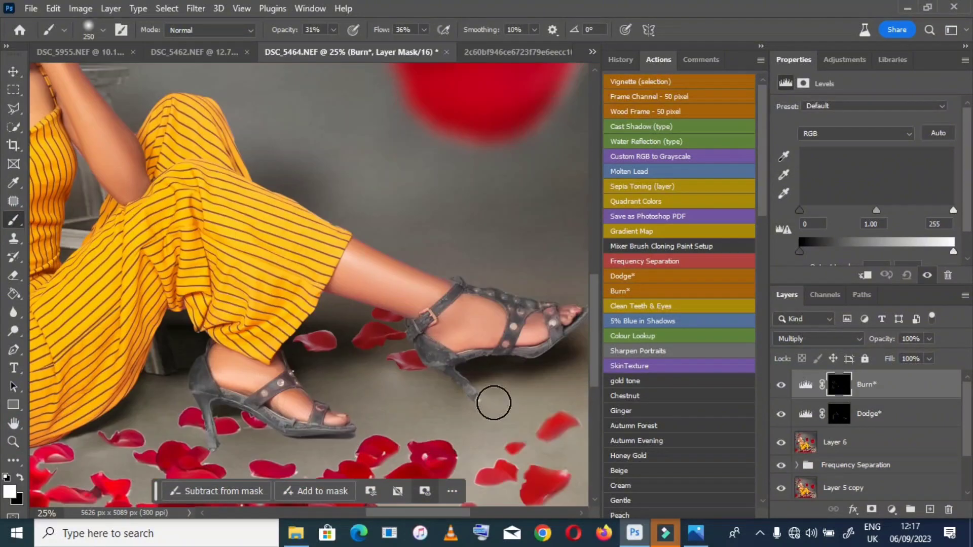
{"action": "left_click", "coordinate": [929, 339]}
{"action": "left_click_drag", "start_coordinate": [930, 354], "coordinate": [888, 354]}
{"action": "double_click", "coordinate": [14, 423]}
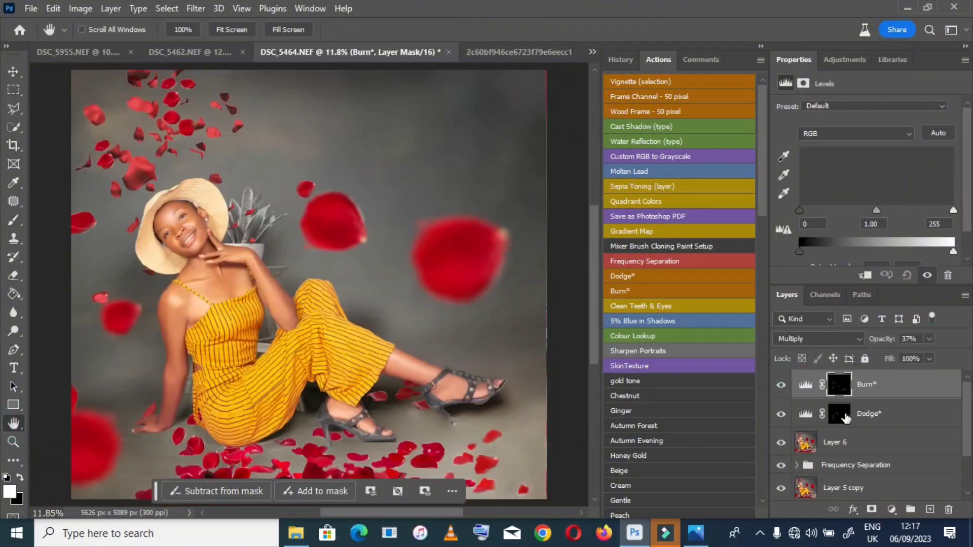
Place the pngwing.com (15) petals image over the photo, enlarged and committed
{"action": "left_click", "coordinate": [296, 533]}
{"action": "left_click_drag", "start_coordinate": [484, 204], "coordinate": [322, 86]}
{"action": "left_click_drag", "start_coordinate": [441, 205], "coordinate": [685, 205]}
{"action": "key", "text": "Return"}
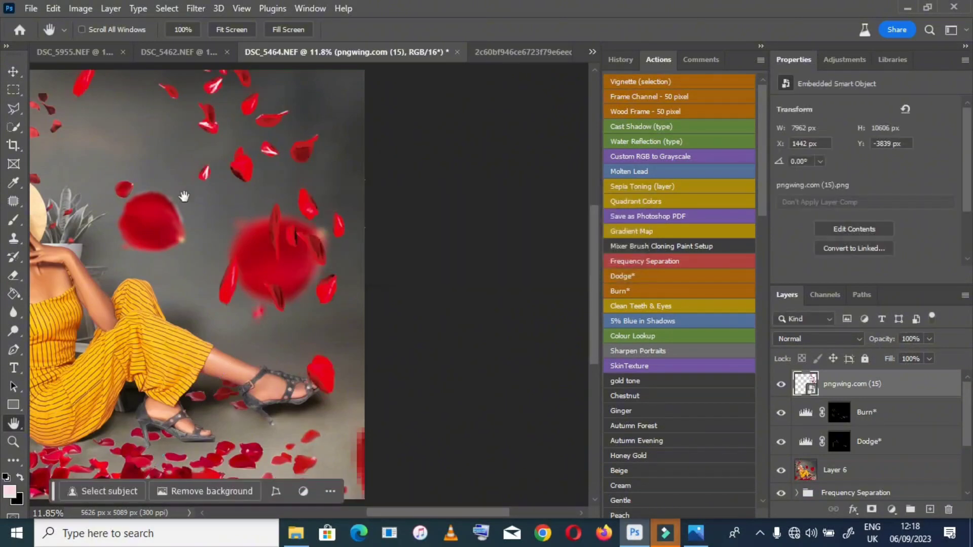
Reposition the petals layer over the grey backdrop in the DSC_5464 photo
{"action": "double_click", "coordinate": [14, 422]}
{"action": "left_click", "coordinate": [14, 71]}
{"action": "left_click_drag", "start_coordinate": [413, 188], "coordinate": [282, 302]}
{"action": "left_click_drag", "start_coordinate": [281, 302], "coordinate": [260, 201]}
{"action": "left_click", "coordinate": [381, 55]}
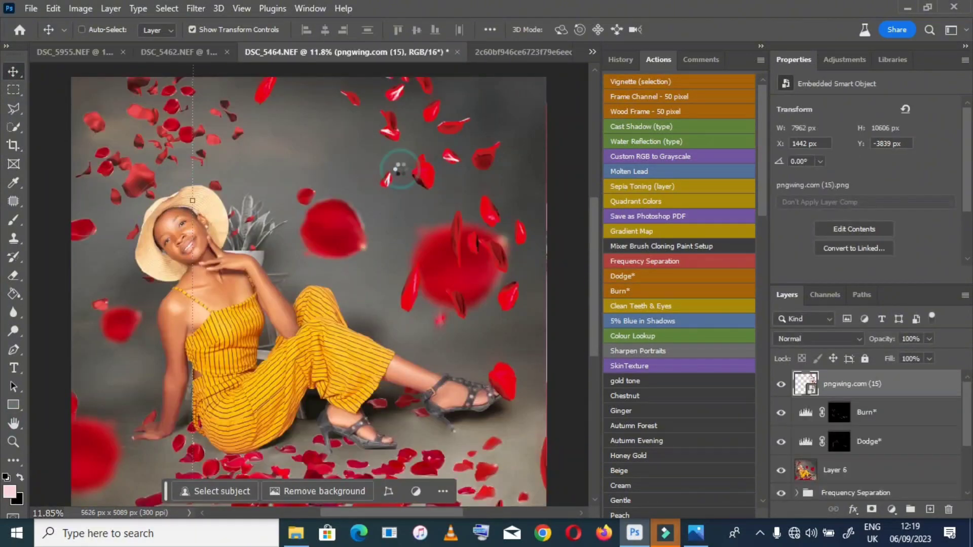
Scale the petals down slightly, commit, and add a Color Lookup adjustment layer
{"action": "key", "text": "Return"}
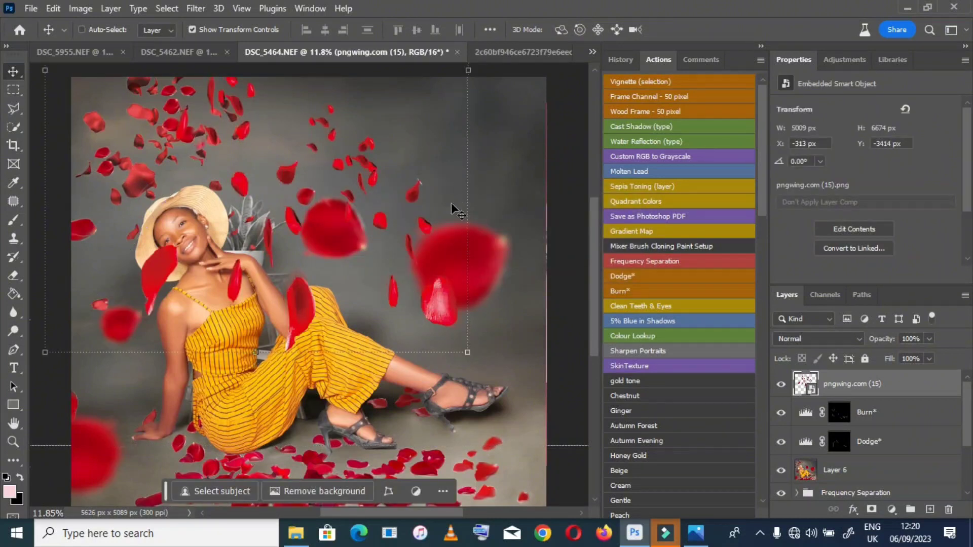
{"action": "left_click_drag", "start_coordinate": [468, 312], "coordinate": [447, 286]}
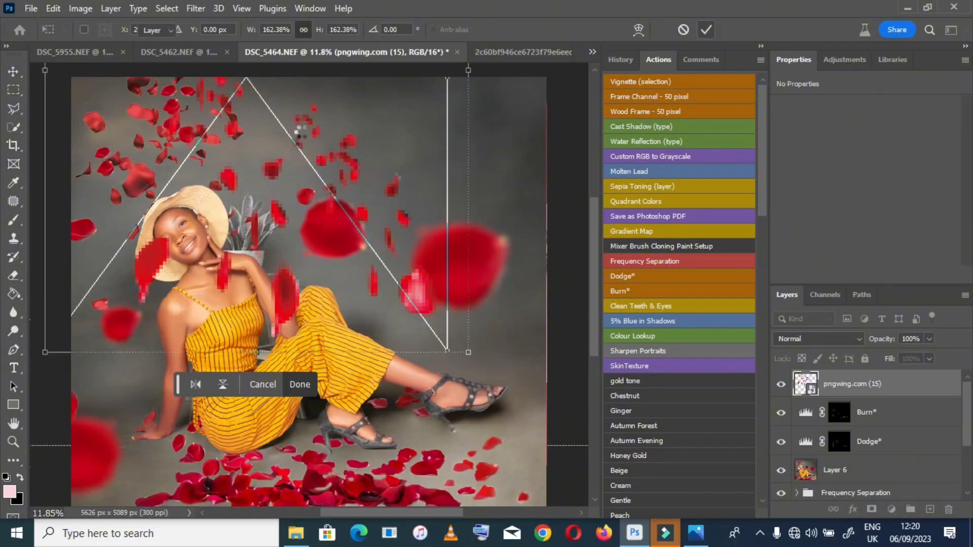
{"action": "key", "text": "Return"}
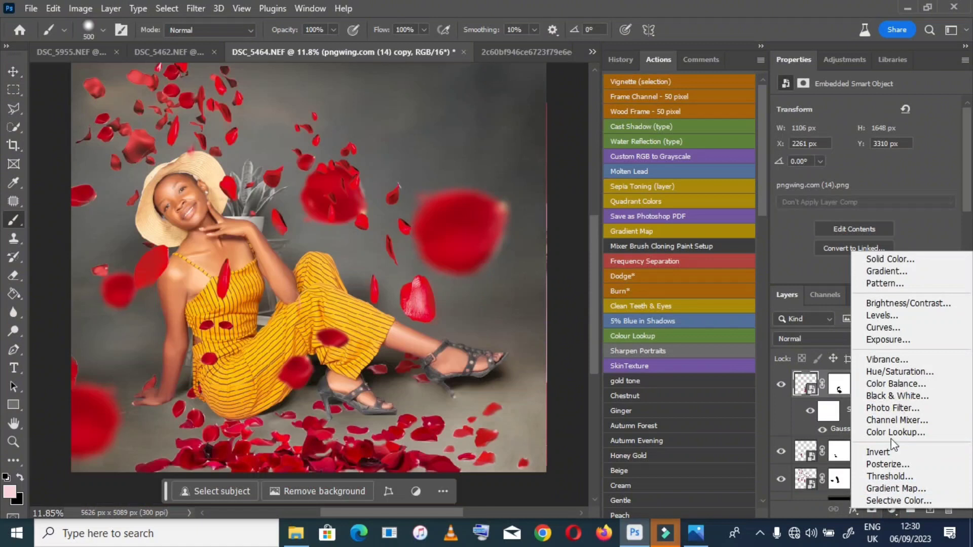
{"action": "left_click", "coordinate": [861, 435]}
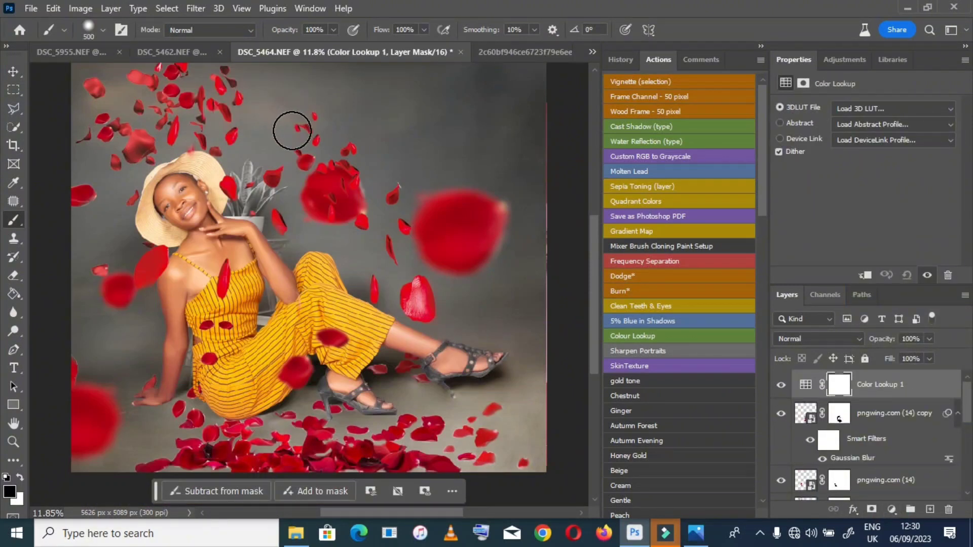
Load Dark Moody Preset #40.cube into Color Lookup 1 and reduce its opacity
{"action": "left_click", "coordinate": [780, 108]}
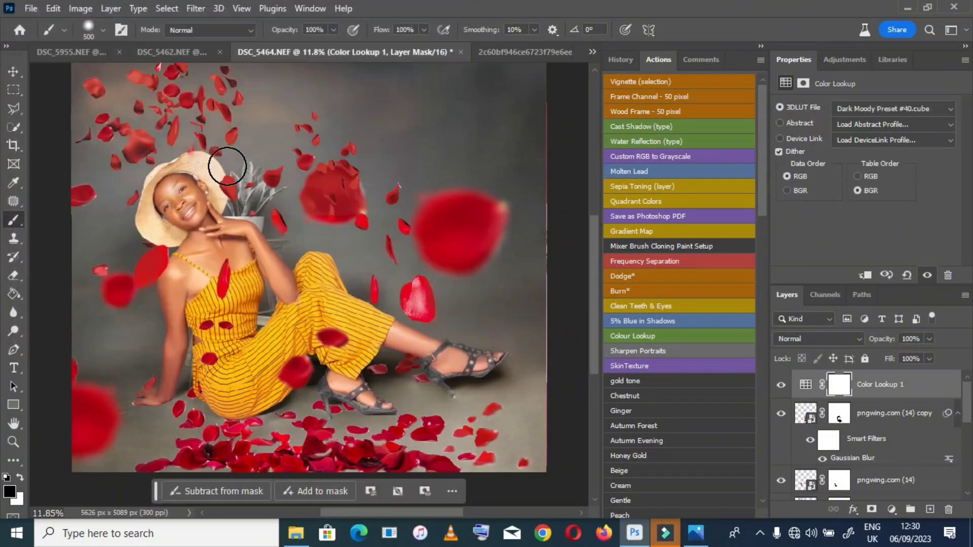
{"action": "left_click", "coordinate": [929, 339]}
{"action": "left_click_drag", "start_coordinate": [933, 356], "coordinate": [909, 356]}
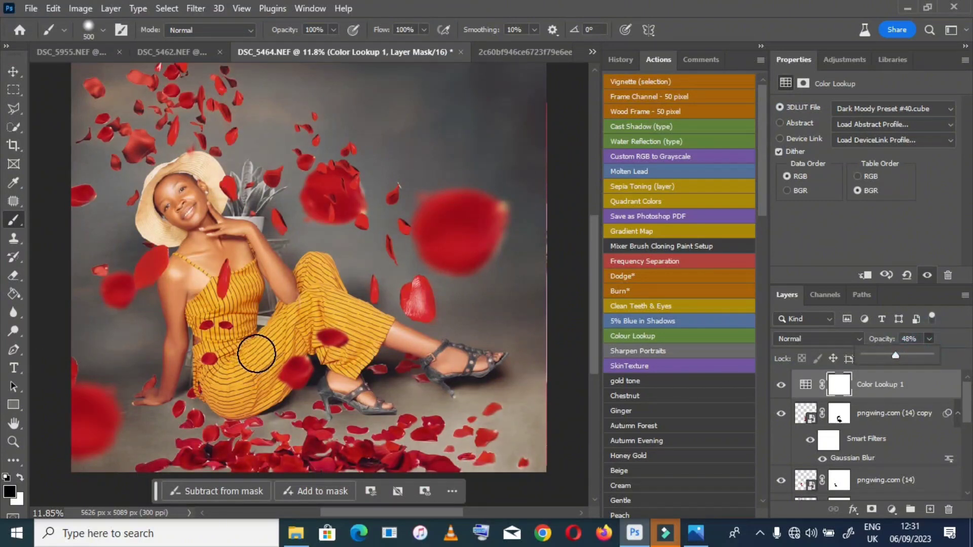
Add Color Lookup 2 with finishng.CUBE from the COLOR ROGER folder at 61% opacity
{"action": "scroll", "coordinate": [257, 354], "scroll_direction": "up", "scroll_amount": 1}
{"action": "scroll", "coordinate": [257, 354], "scroll_direction": "down", "scroll_amount": 1}
{"action": "left_click", "coordinate": [891, 508]}
{"action": "left_click", "coordinate": [894, 429]}
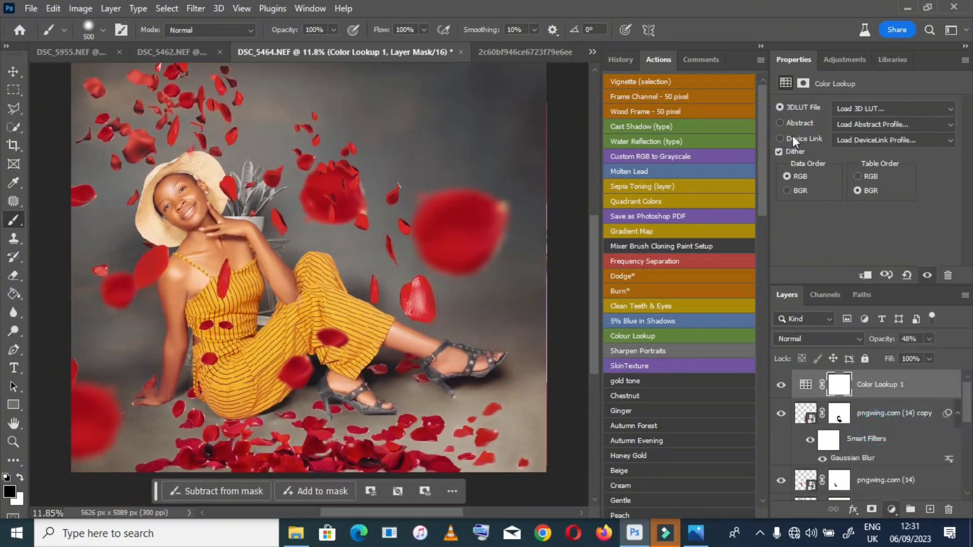
{"action": "left_click", "coordinate": [791, 107]}
{"action": "left_click", "coordinate": [133, 37]}
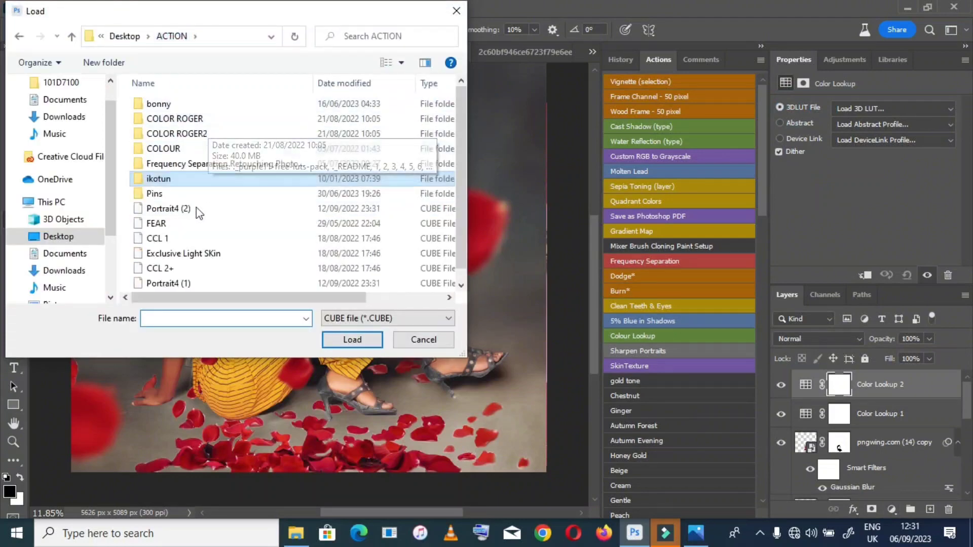
{"action": "double_click", "coordinate": [172, 118]}
{"action": "left_click", "coordinate": [171, 255]}
{"action": "double_click", "coordinate": [171, 256]}
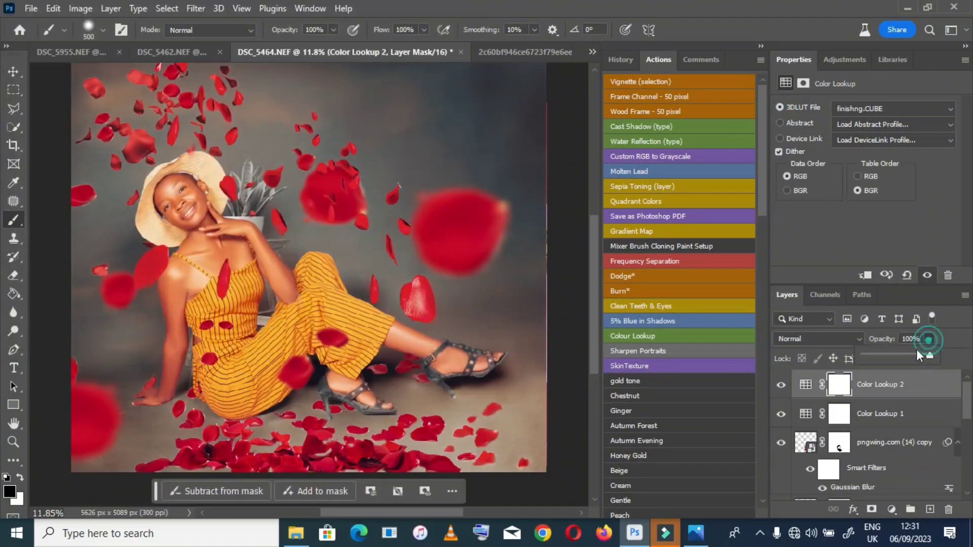
{"action": "left_click_drag", "start_coordinate": [907, 356], "coordinate": [904, 355]}
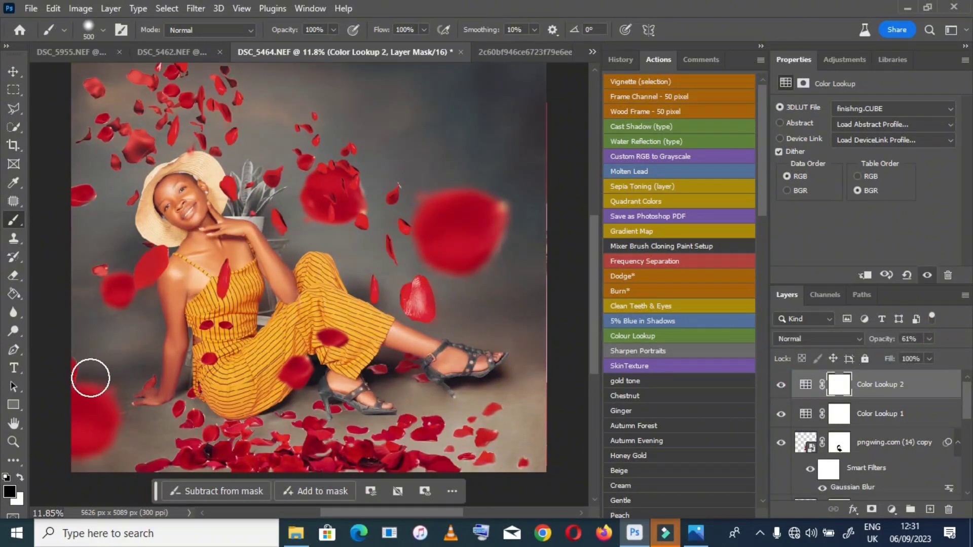
Zoom in on the face and upper body to inspect the grade
{"action": "key", "text": "z"}
{"action": "left_click", "coordinate": [181, 208]}
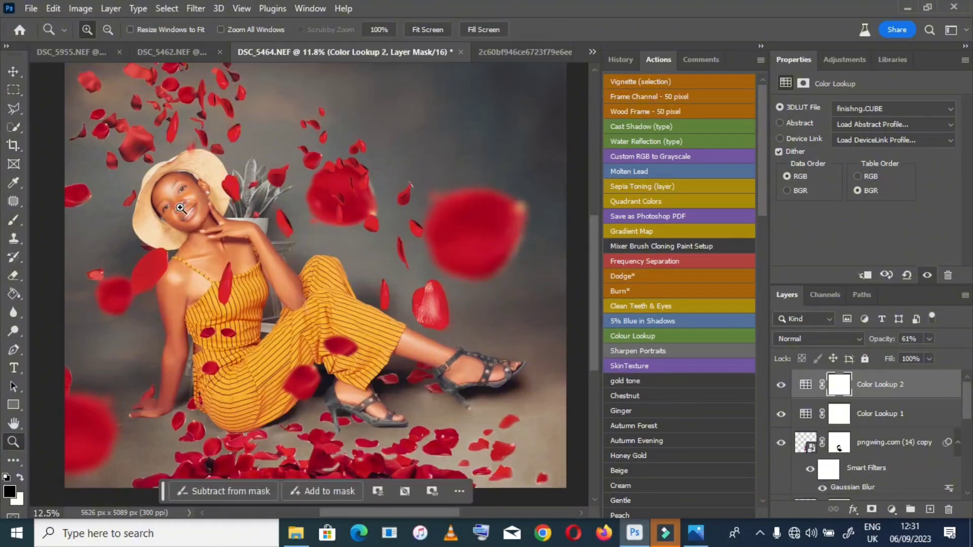
{"action": "left_click", "coordinate": [180, 208]}
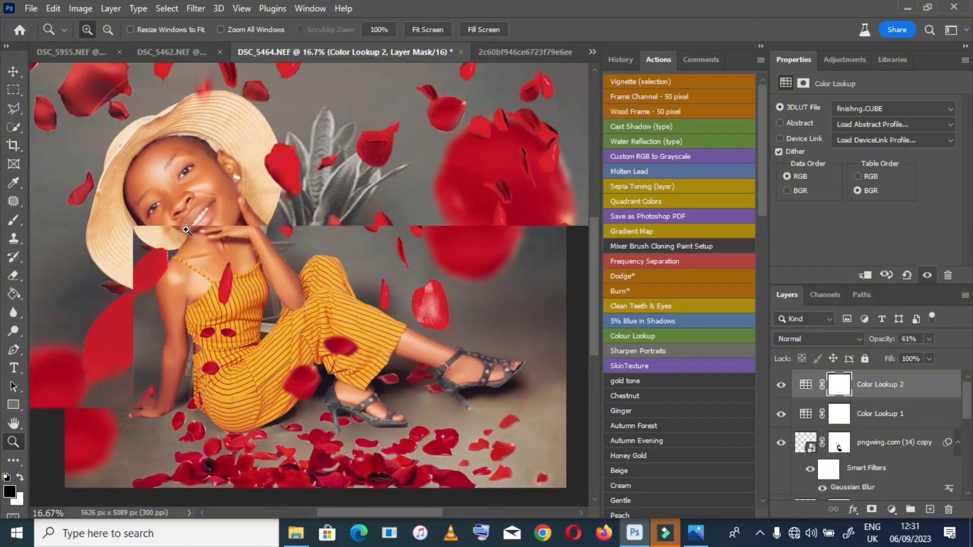
{"action": "left_click", "coordinate": [187, 259]}
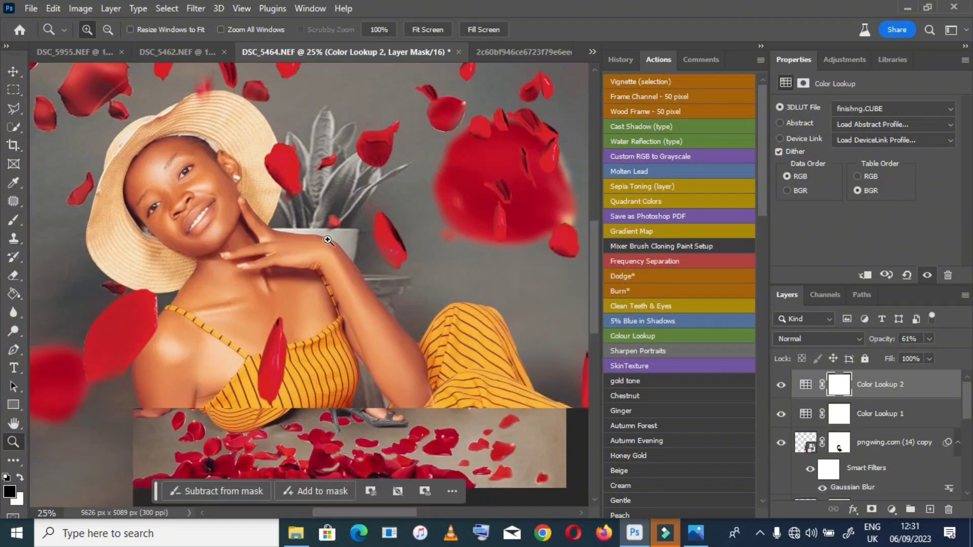